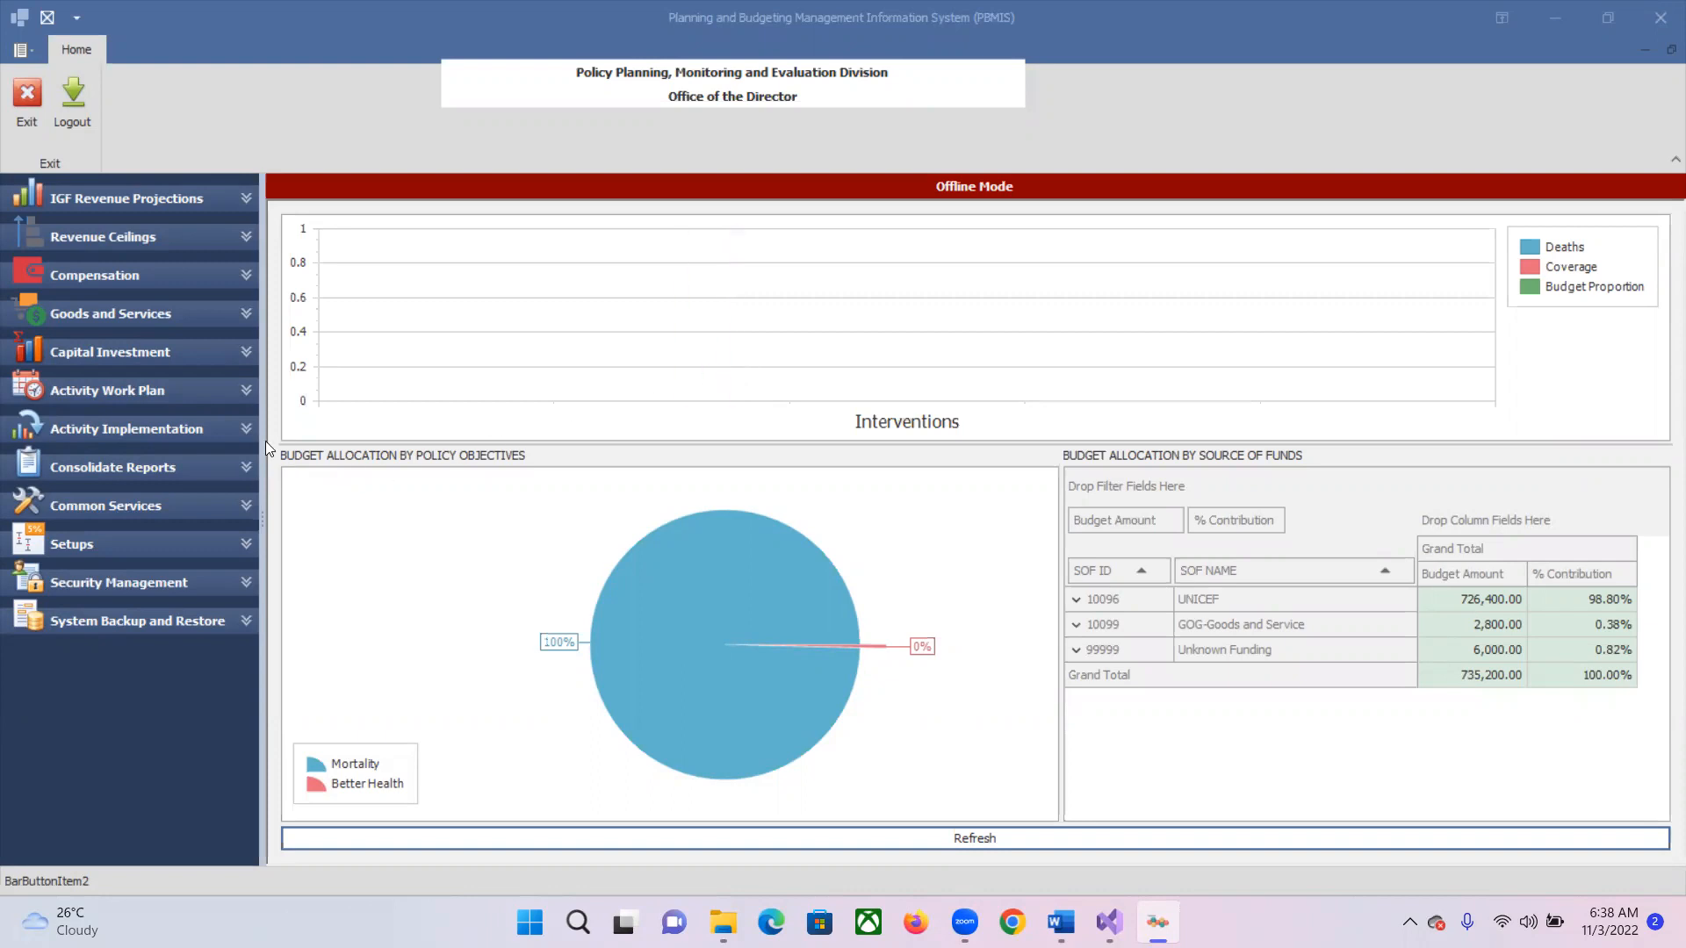
# Open the Budget Work Plan form in full size and load the activity "saving a child program" with budget ID 97
pyautogui.click(245, 390)
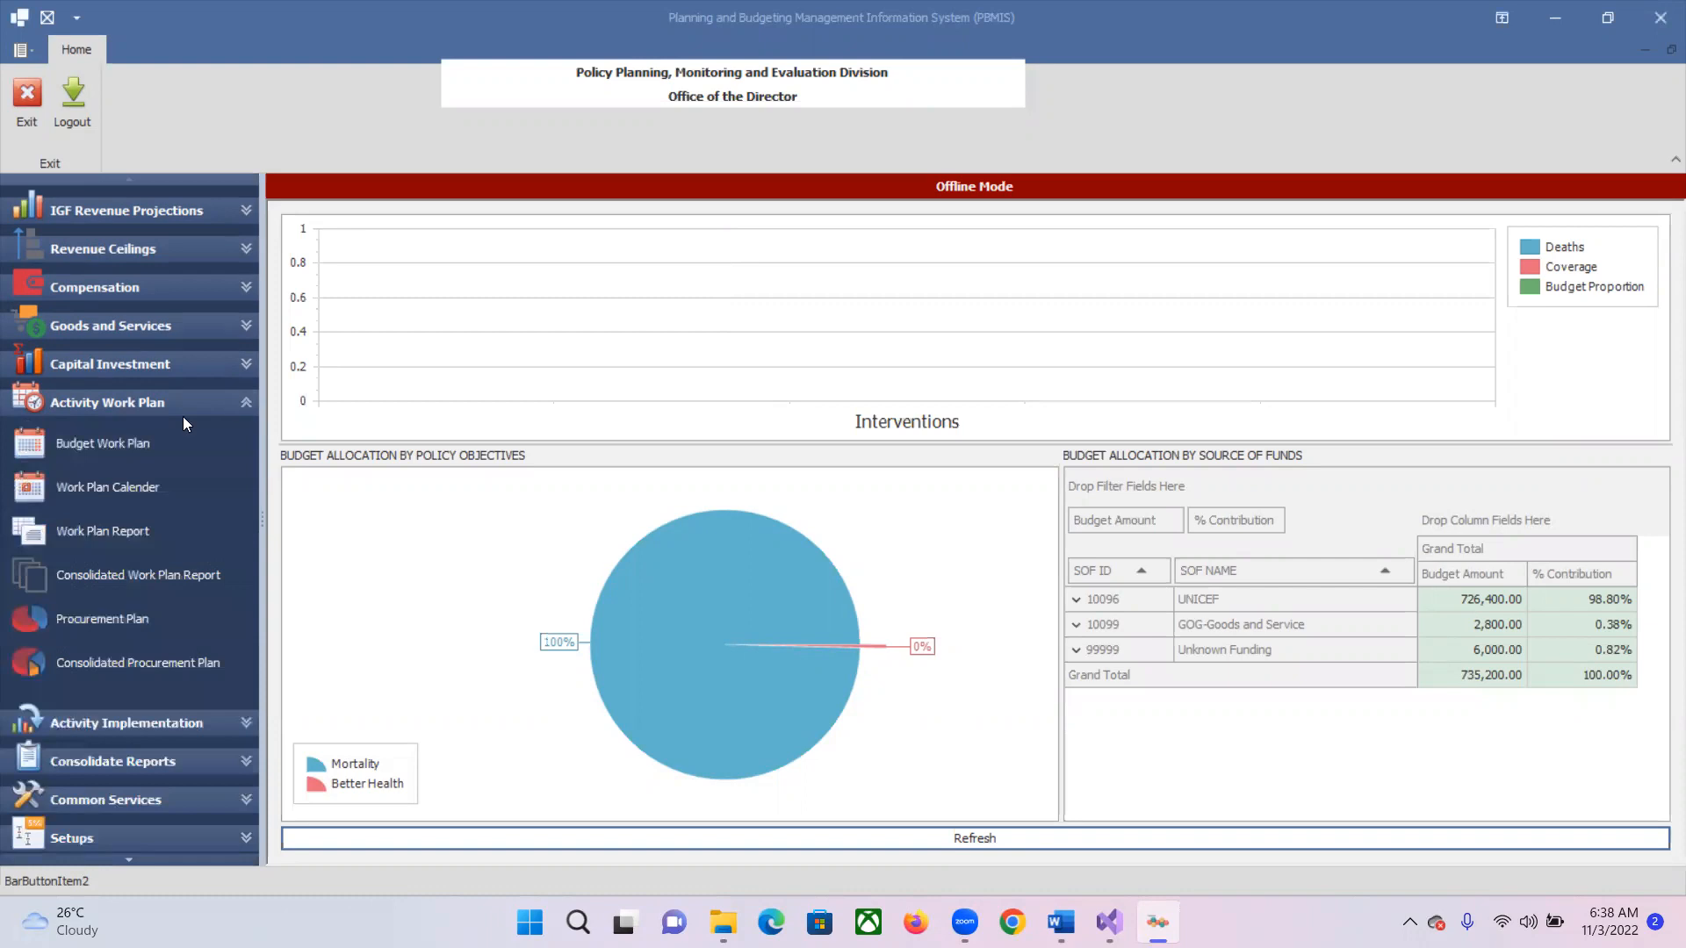
pyautogui.click(96, 448)
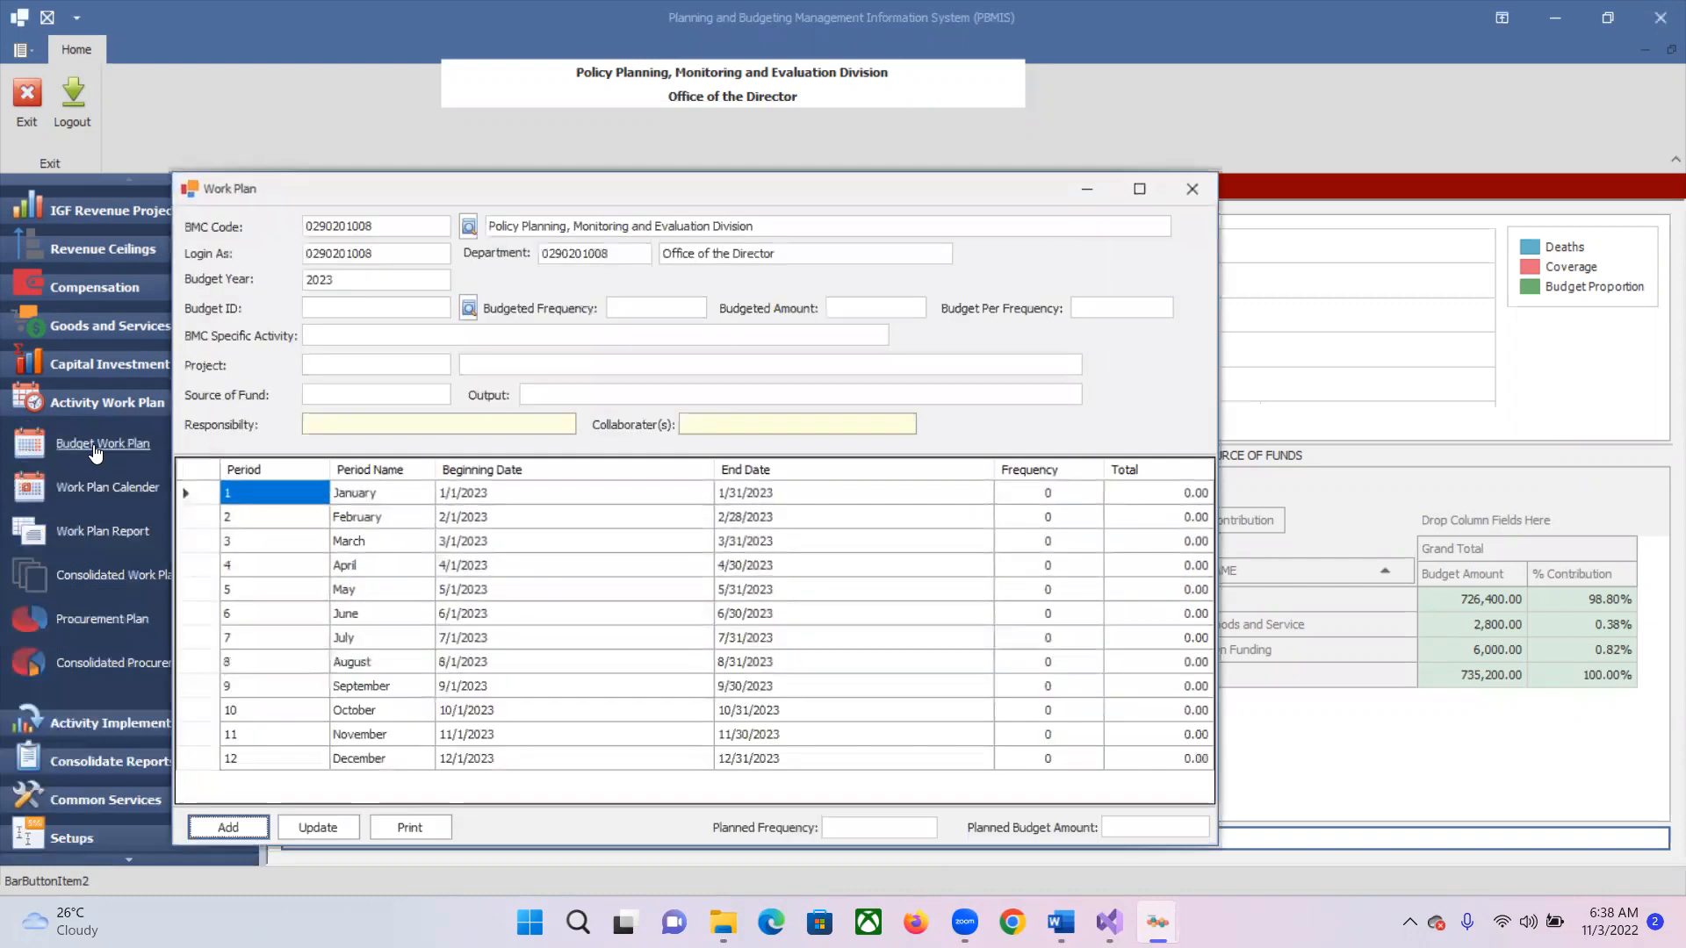
pyautogui.click(1142, 190)
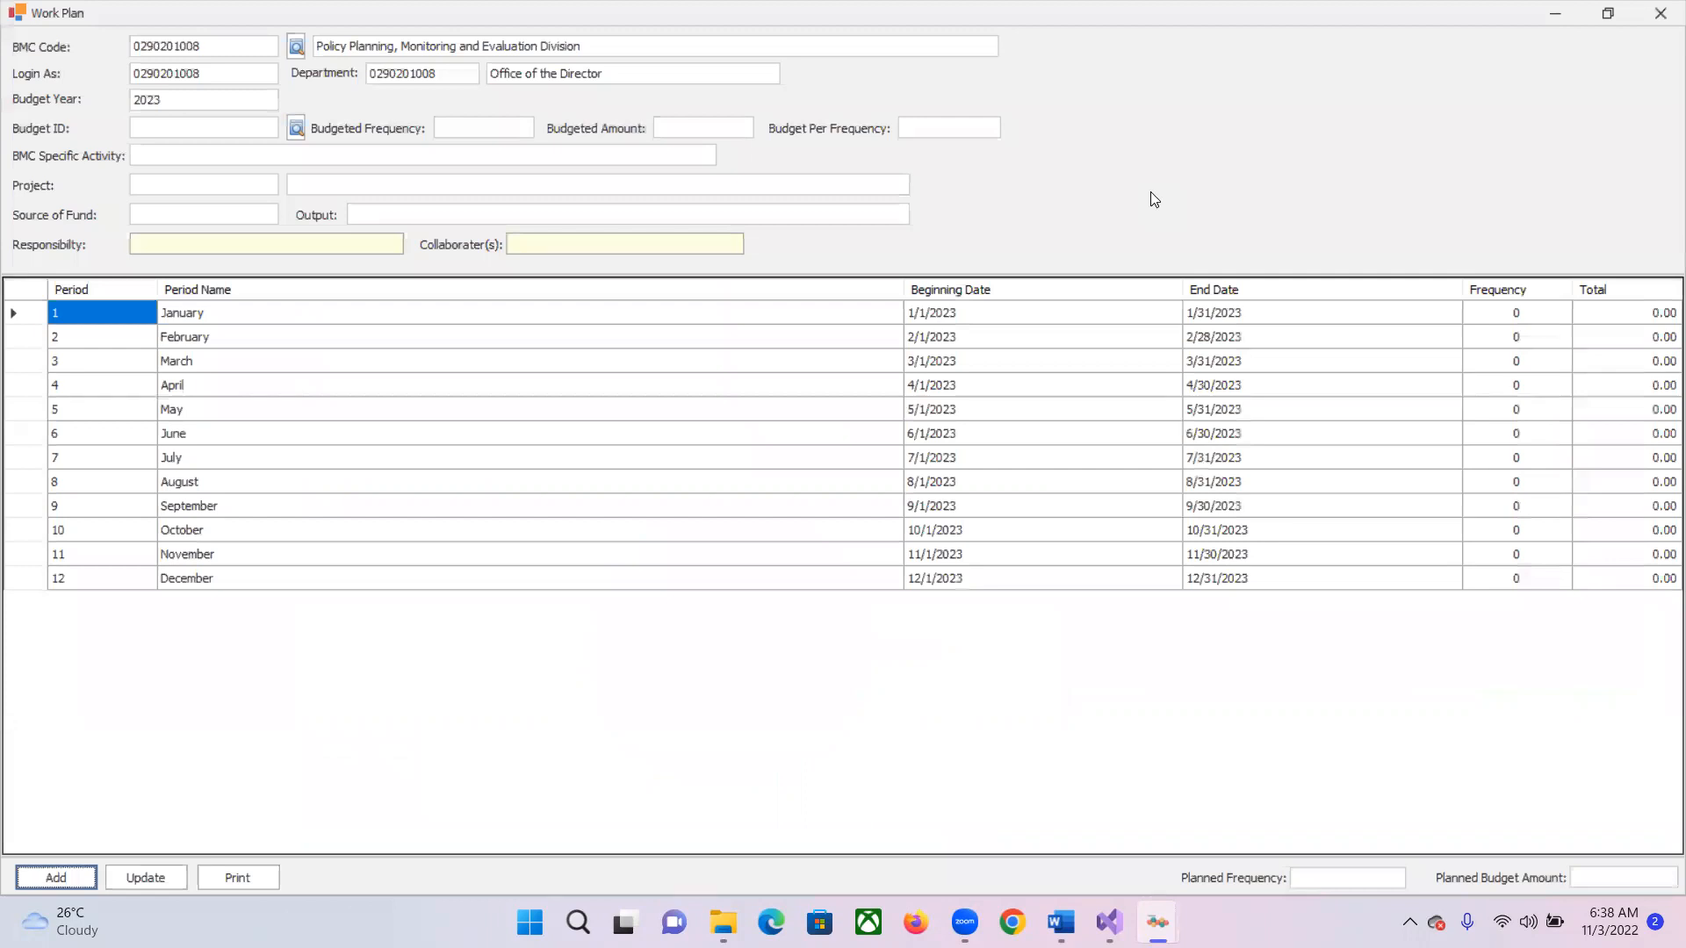
pyautogui.click(299, 126)
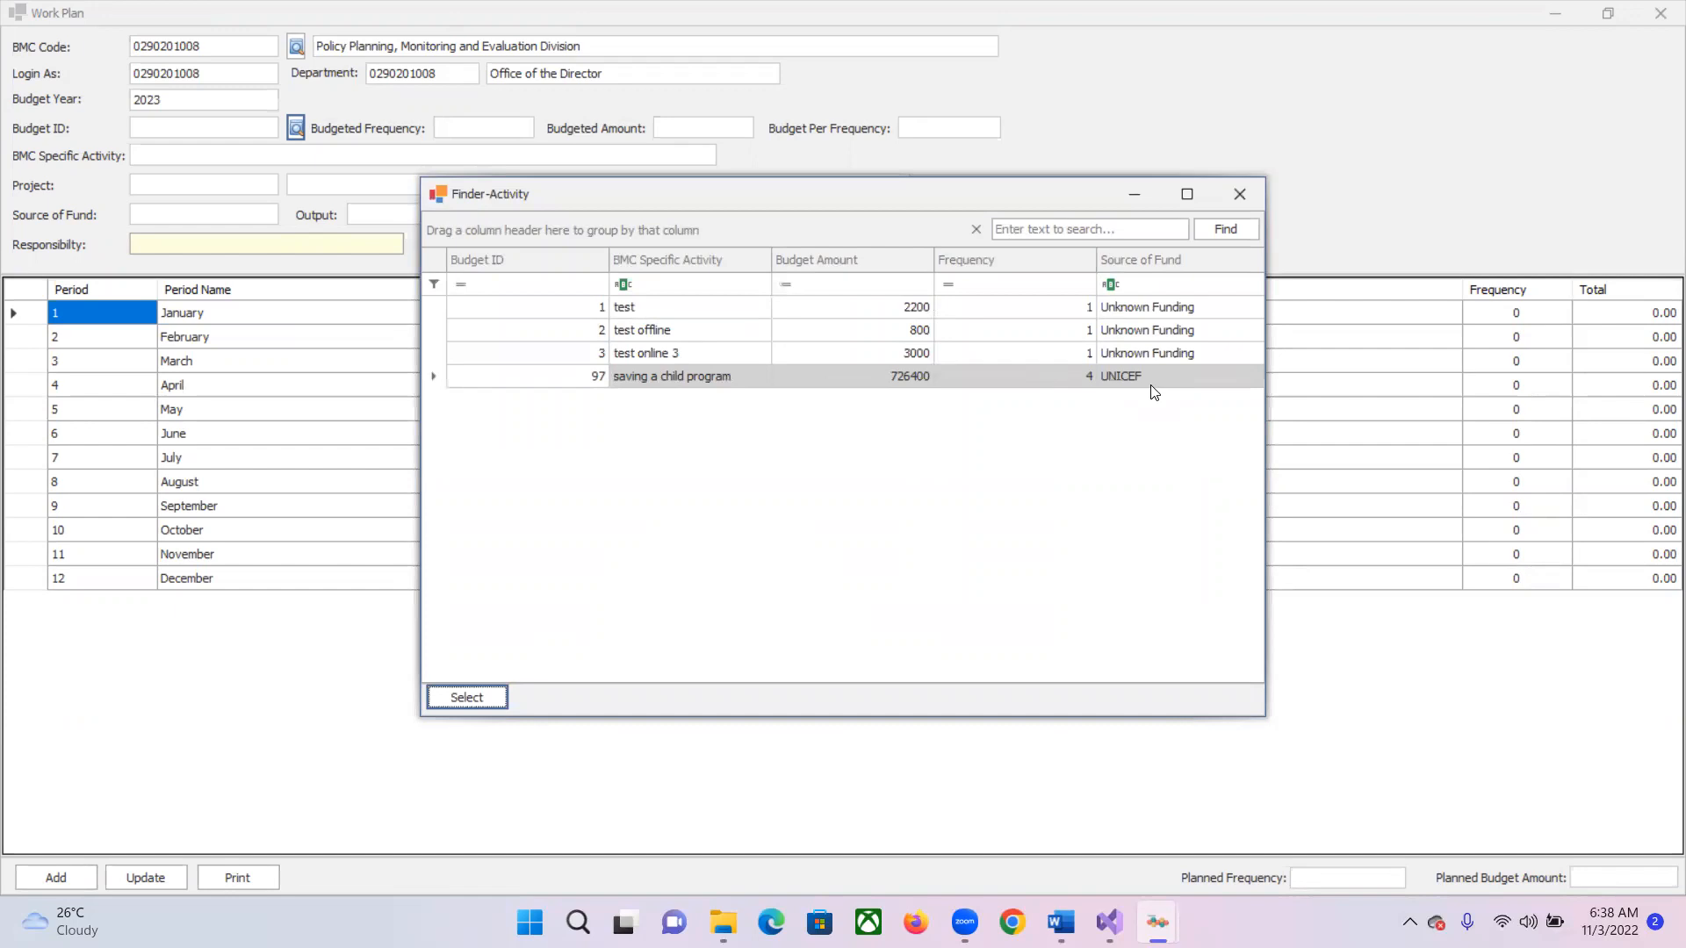
pyautogui.click(475, 699)
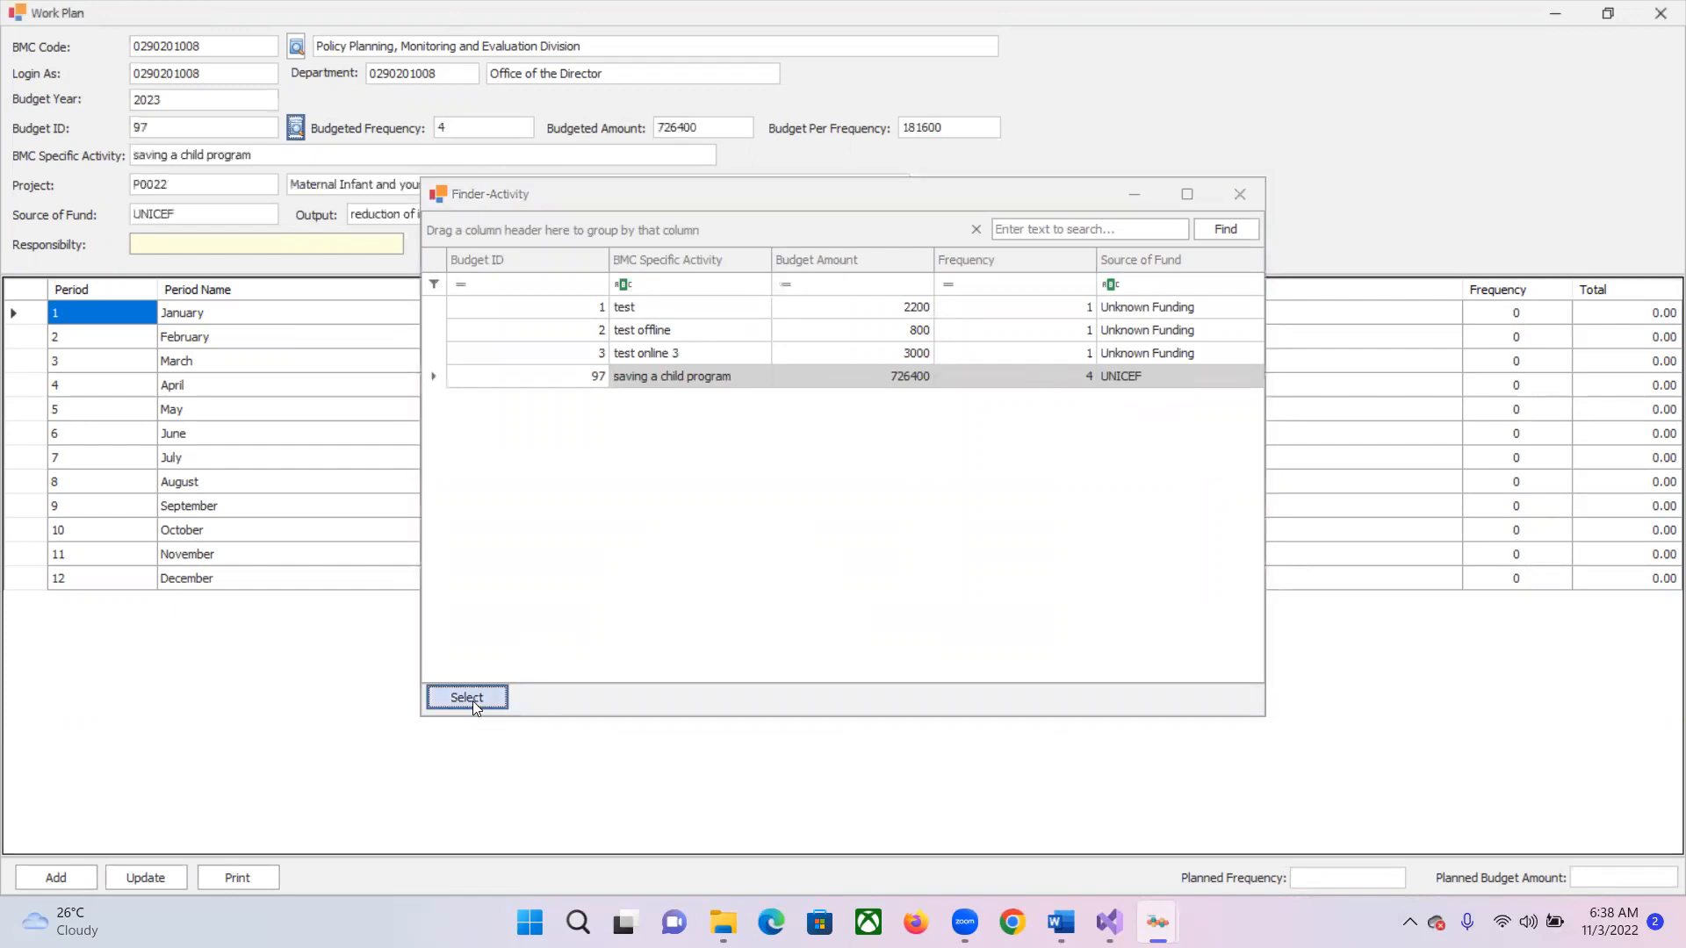
# Enter PPMED as the responsibility and PHD as the collaborator for the activity
pyautogui.click(269, 241)
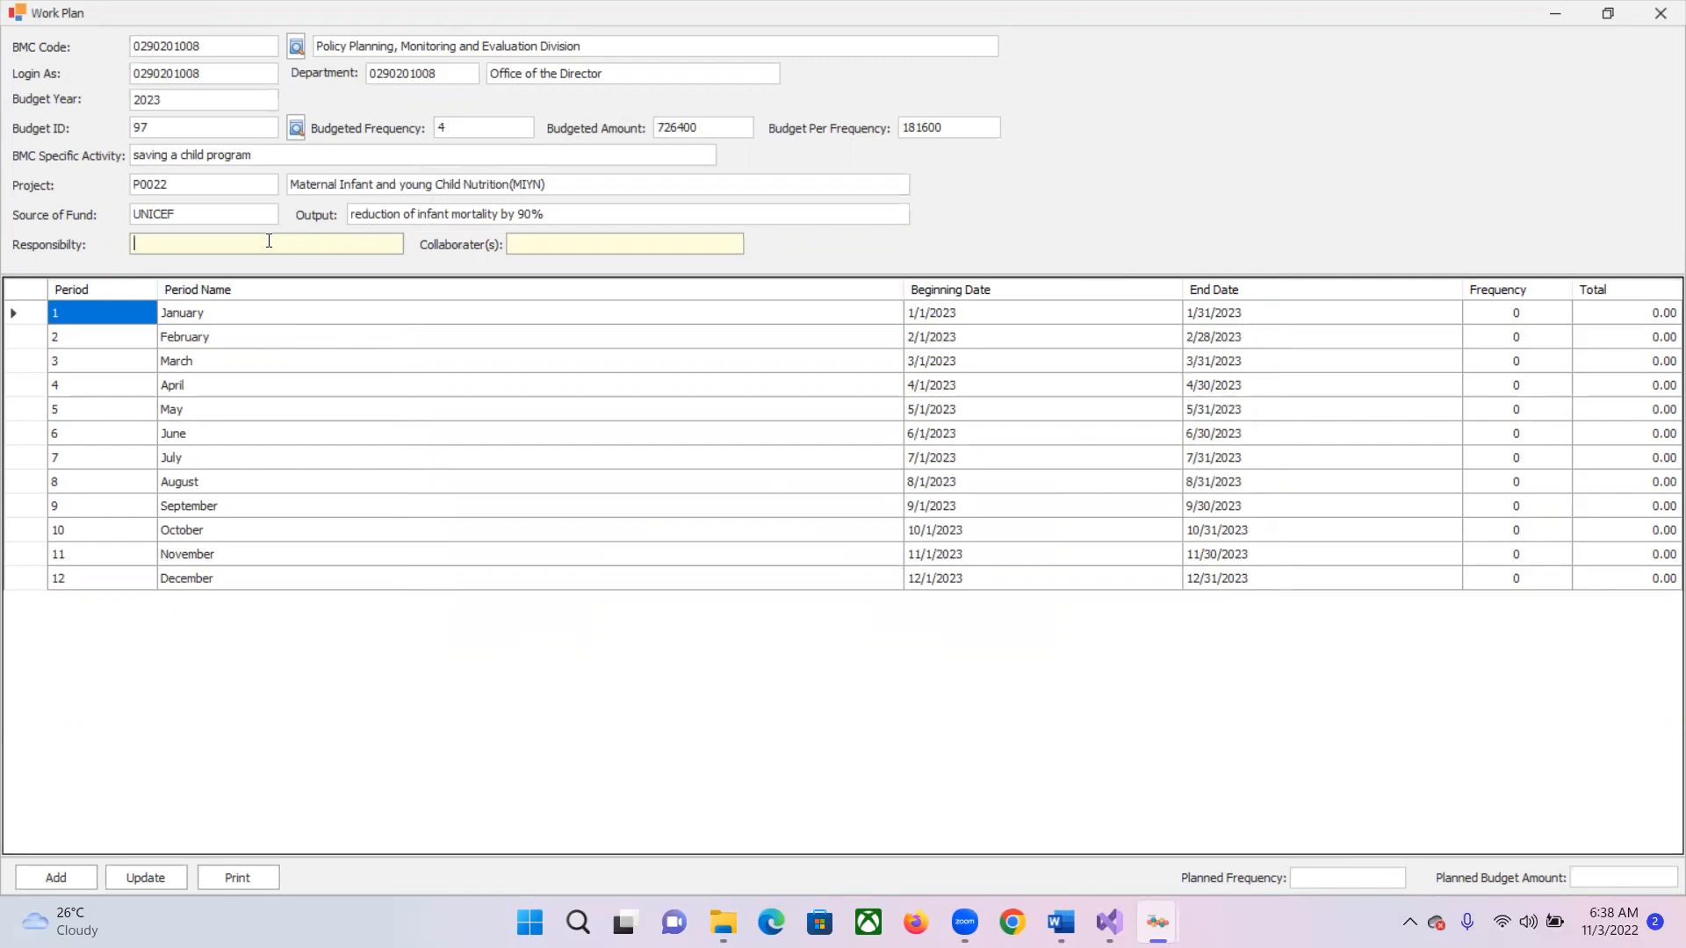
pyautogui.write('PPMED')
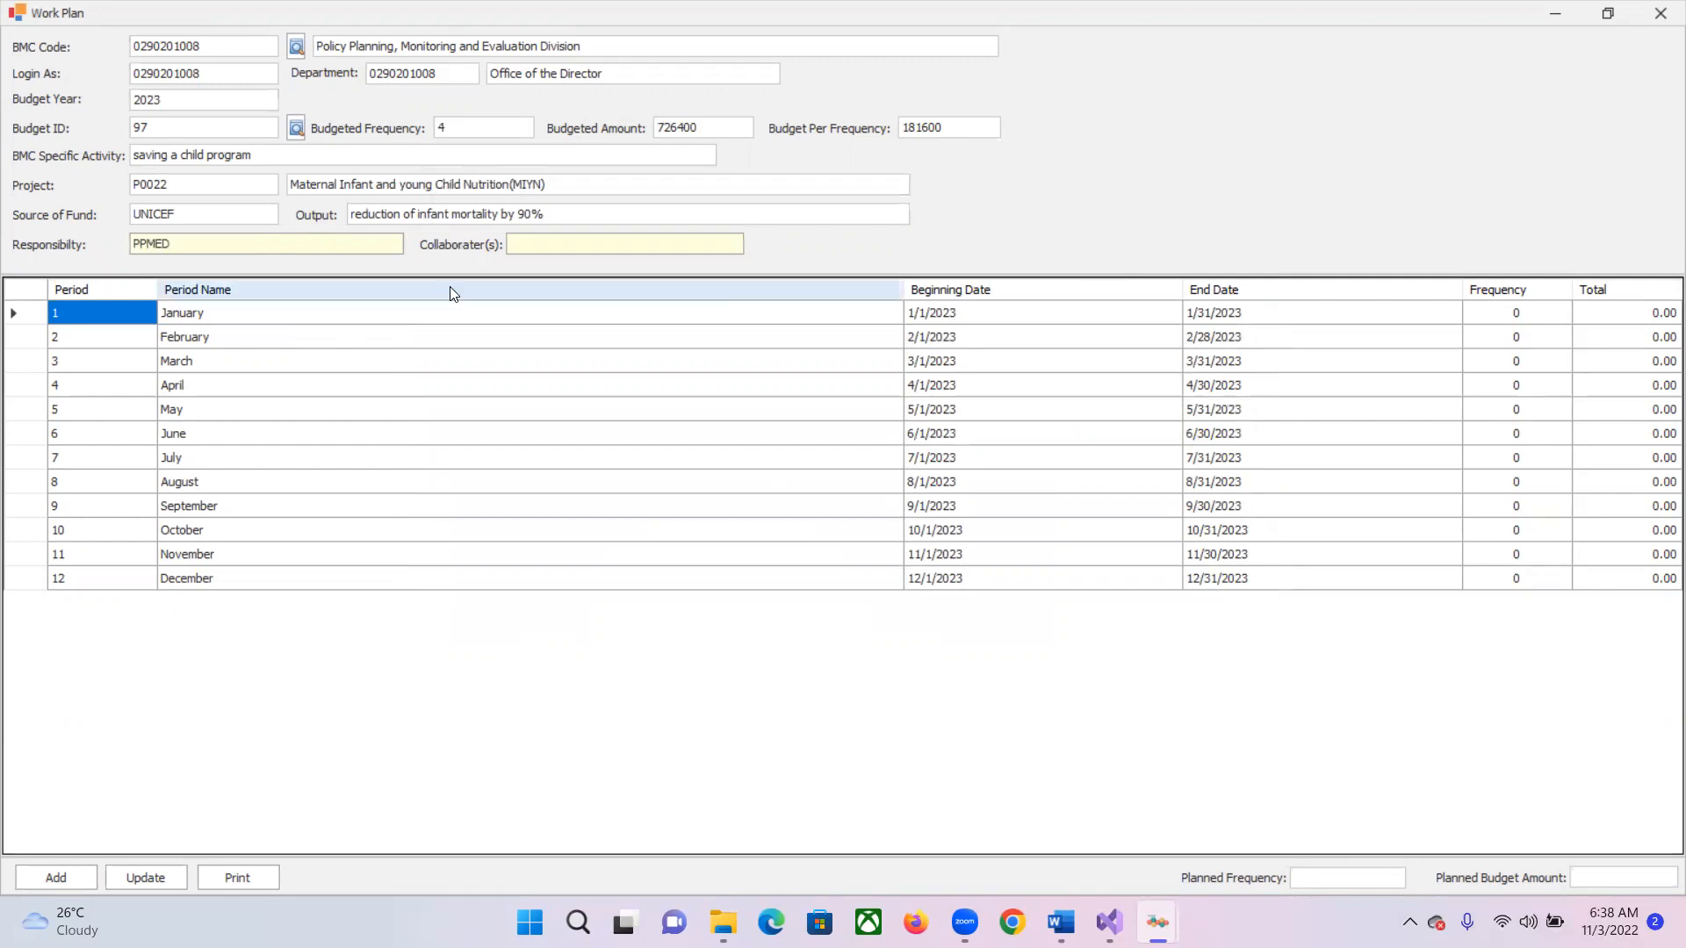
pyautogui.click(527, 244)
pyautogui.write('PHD')
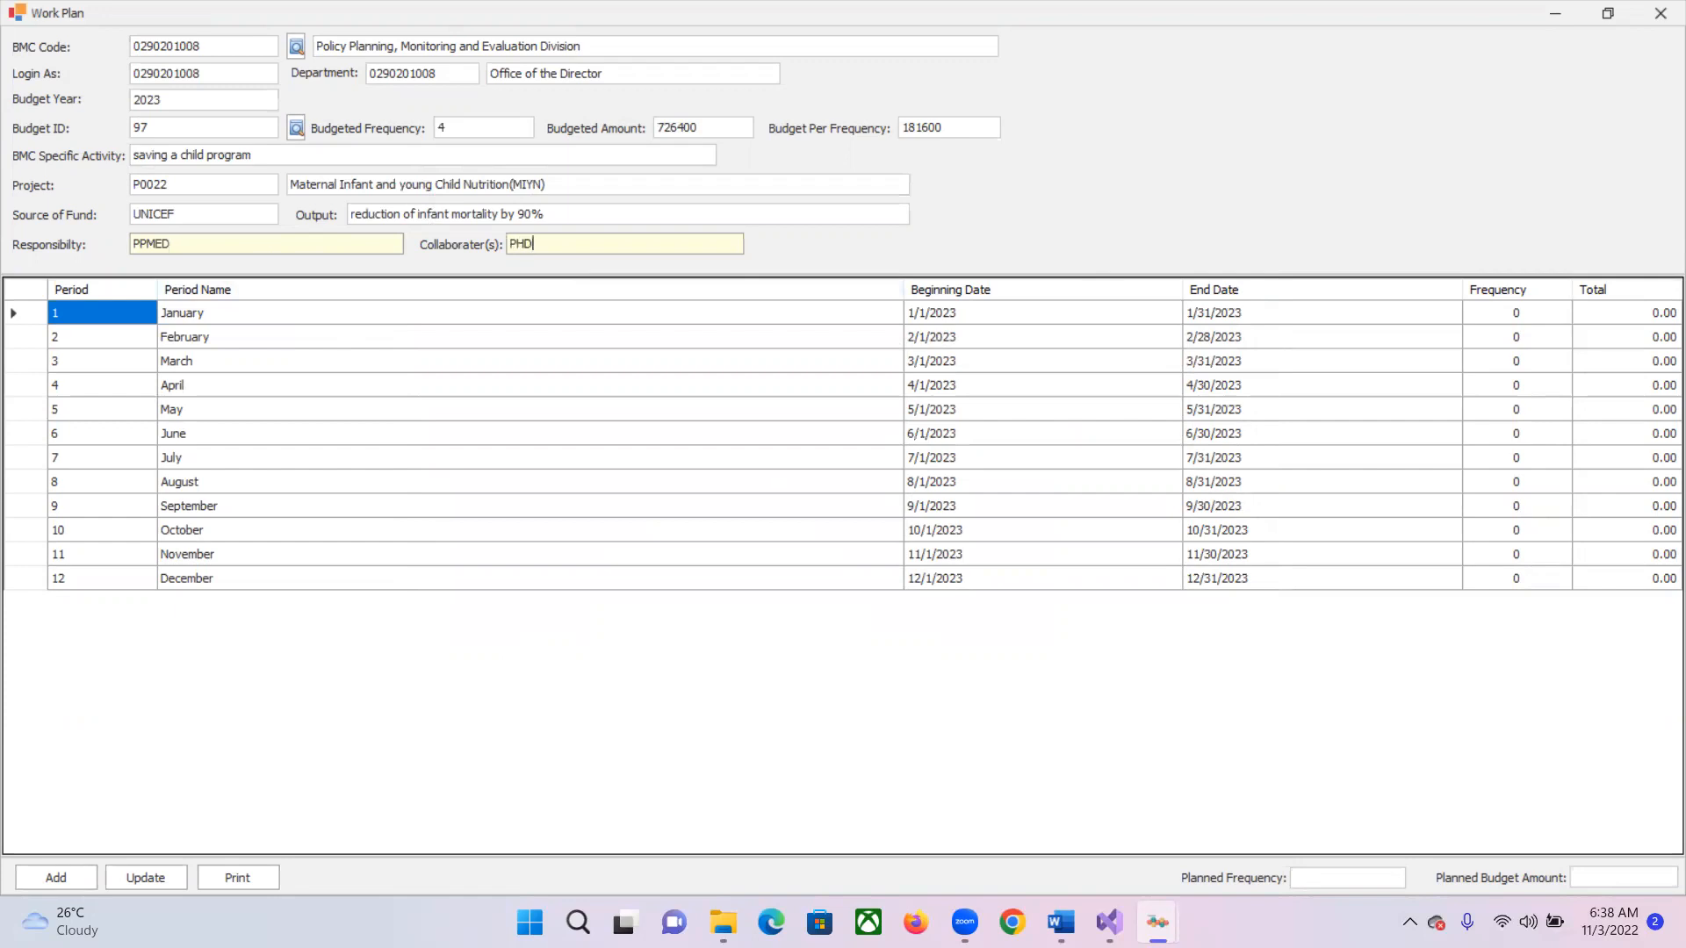
# Set the frequency to 1 for April and 2 for July, and try to add the work plan
pyautogui.click(1516, 387)
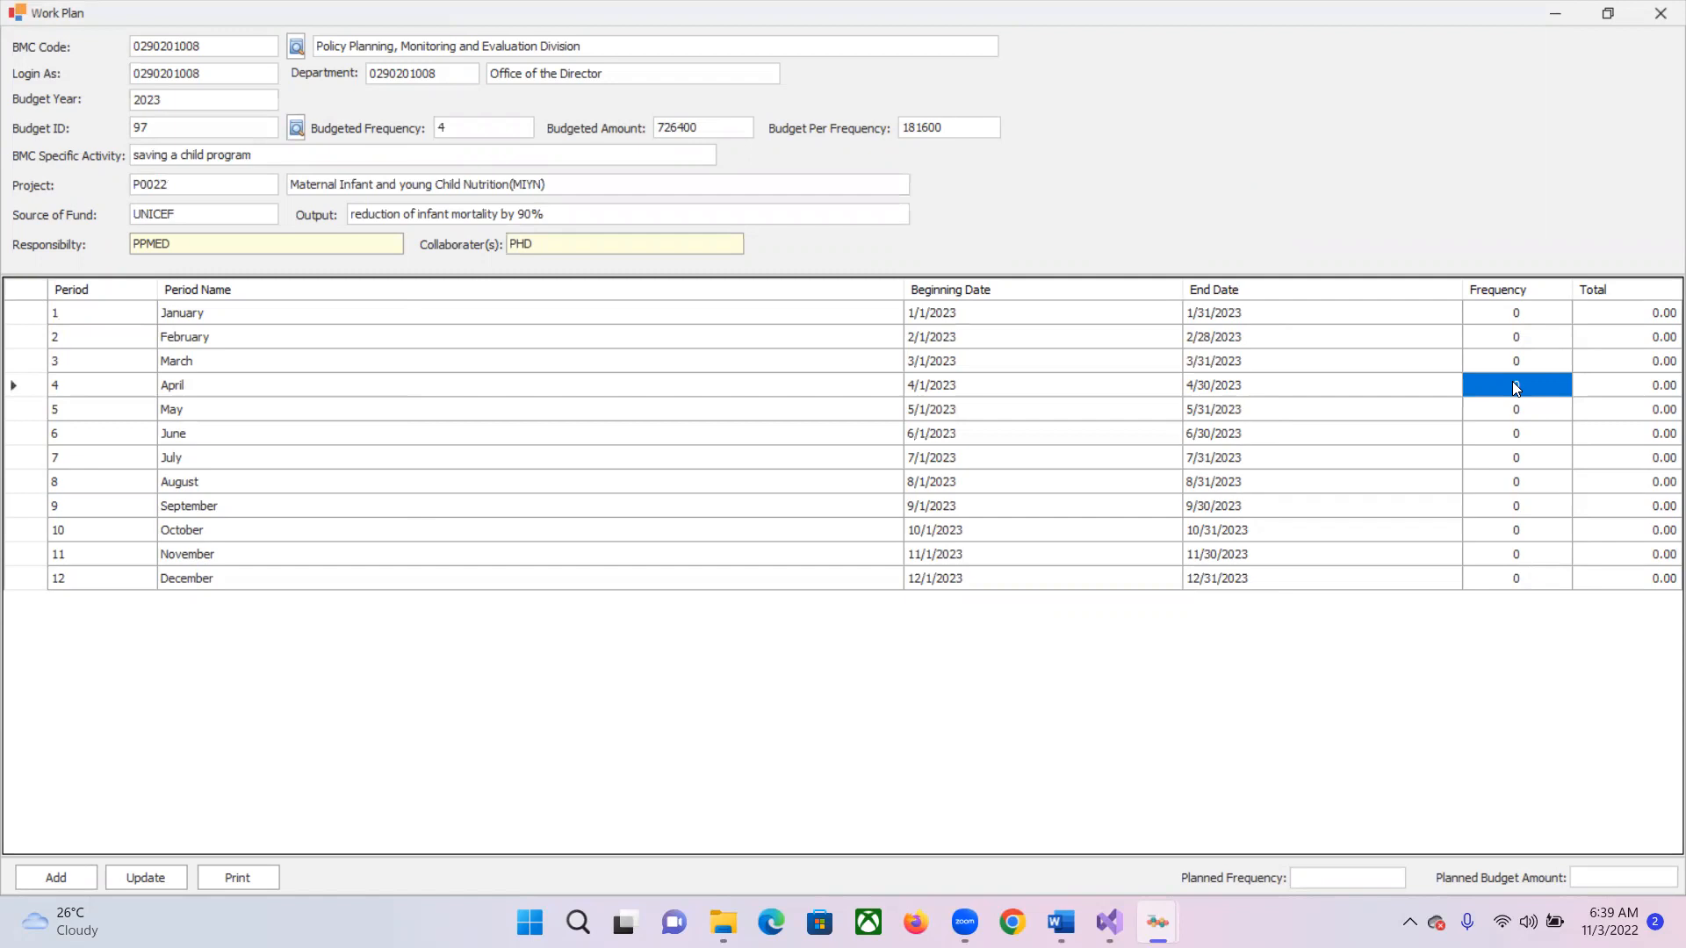
pyautogui.write('1')
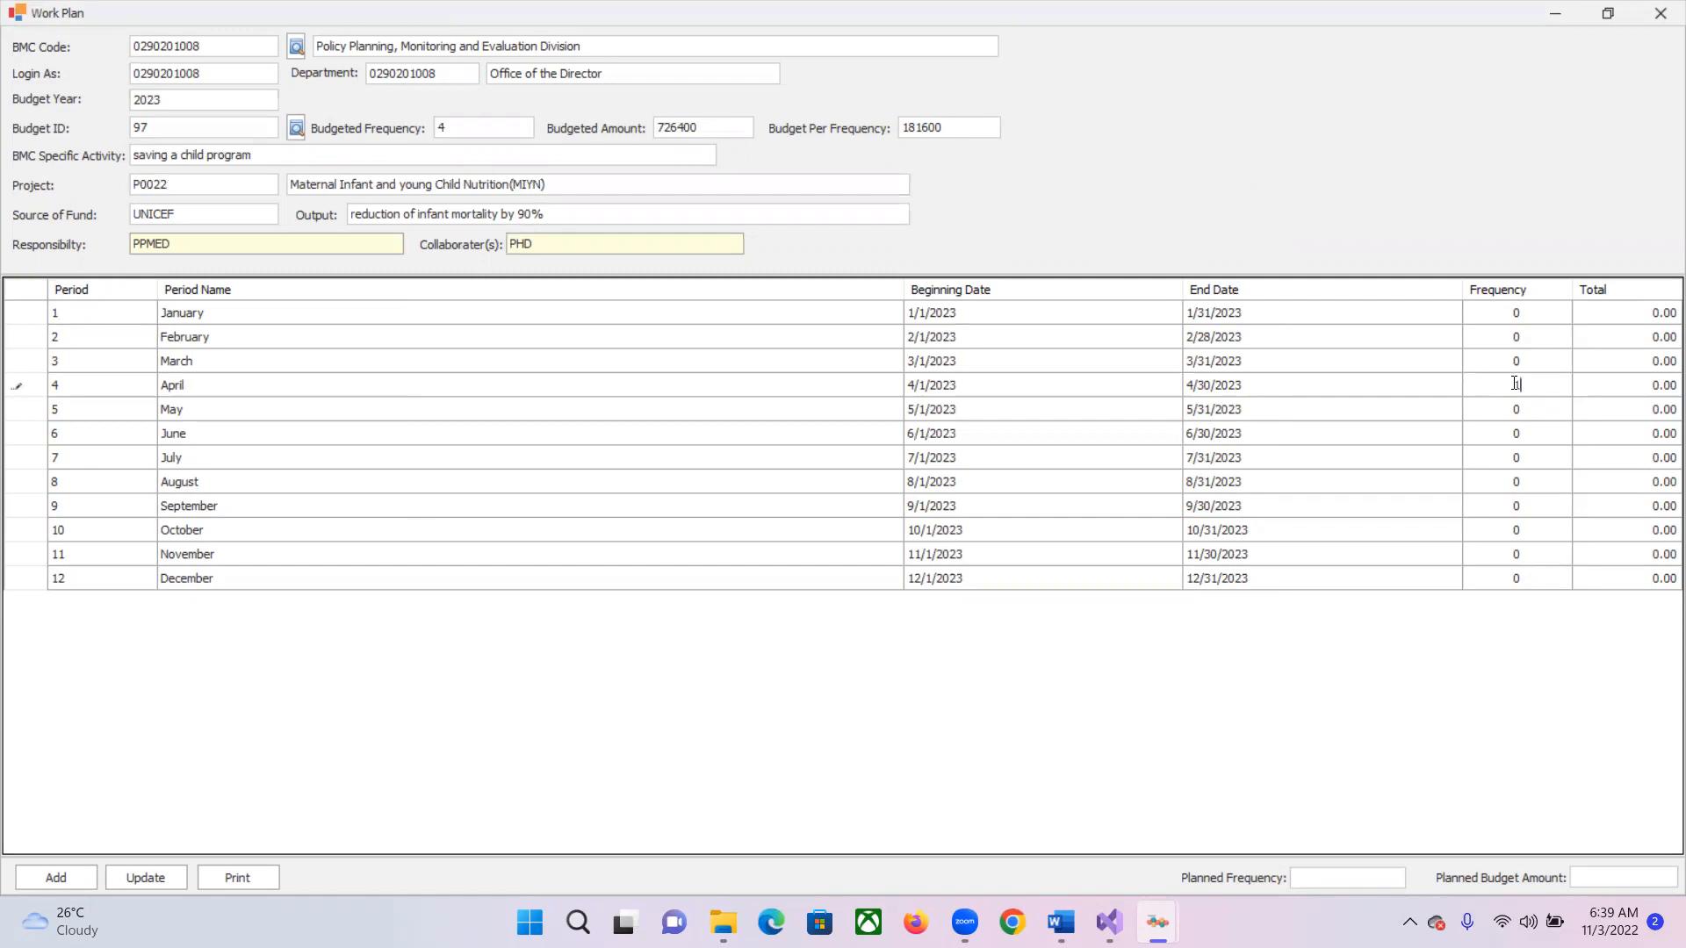
pyautogui.click(1509, 455)
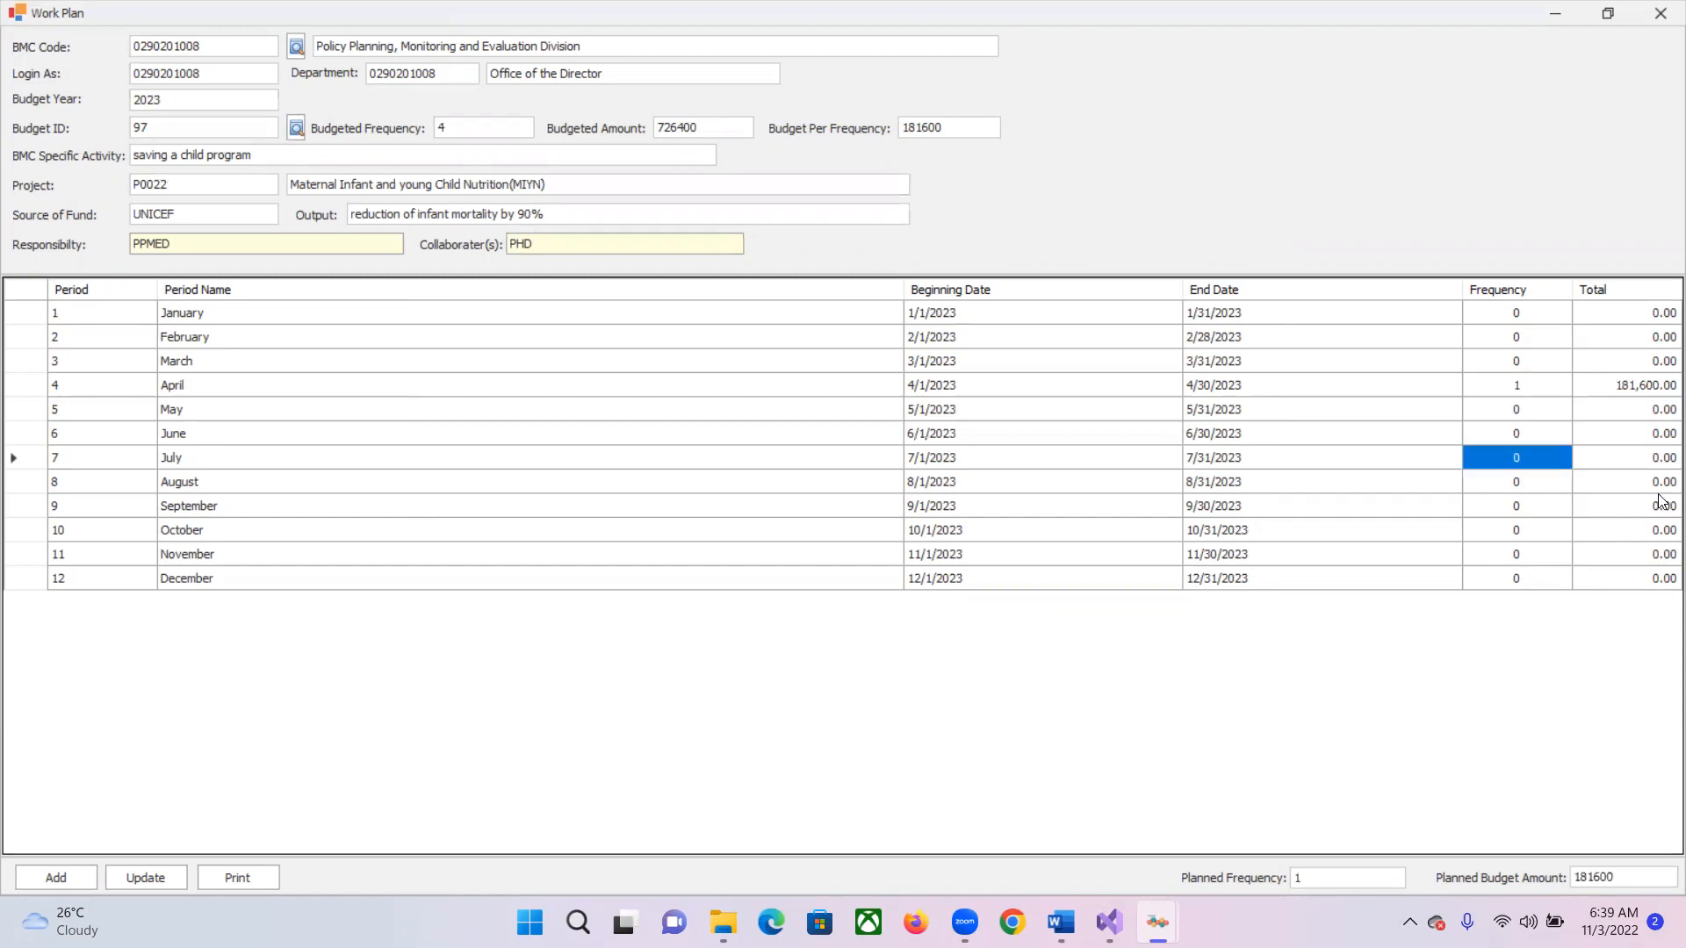
pyautogui.write('2')
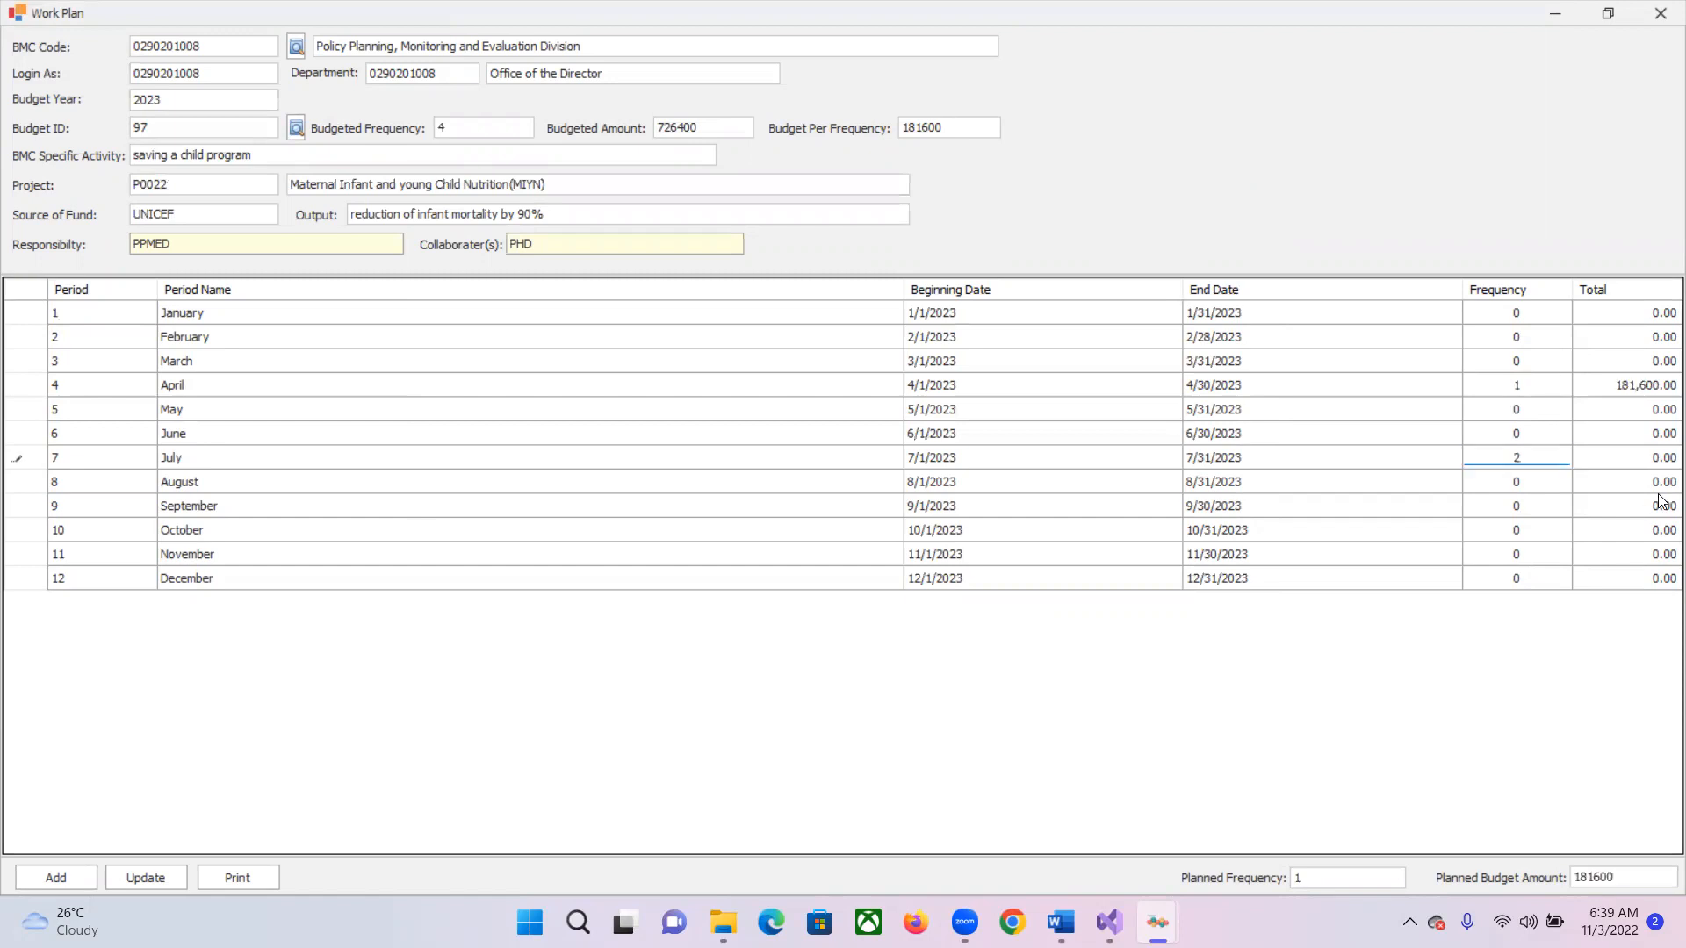
pyautogui.click(1547, 502)
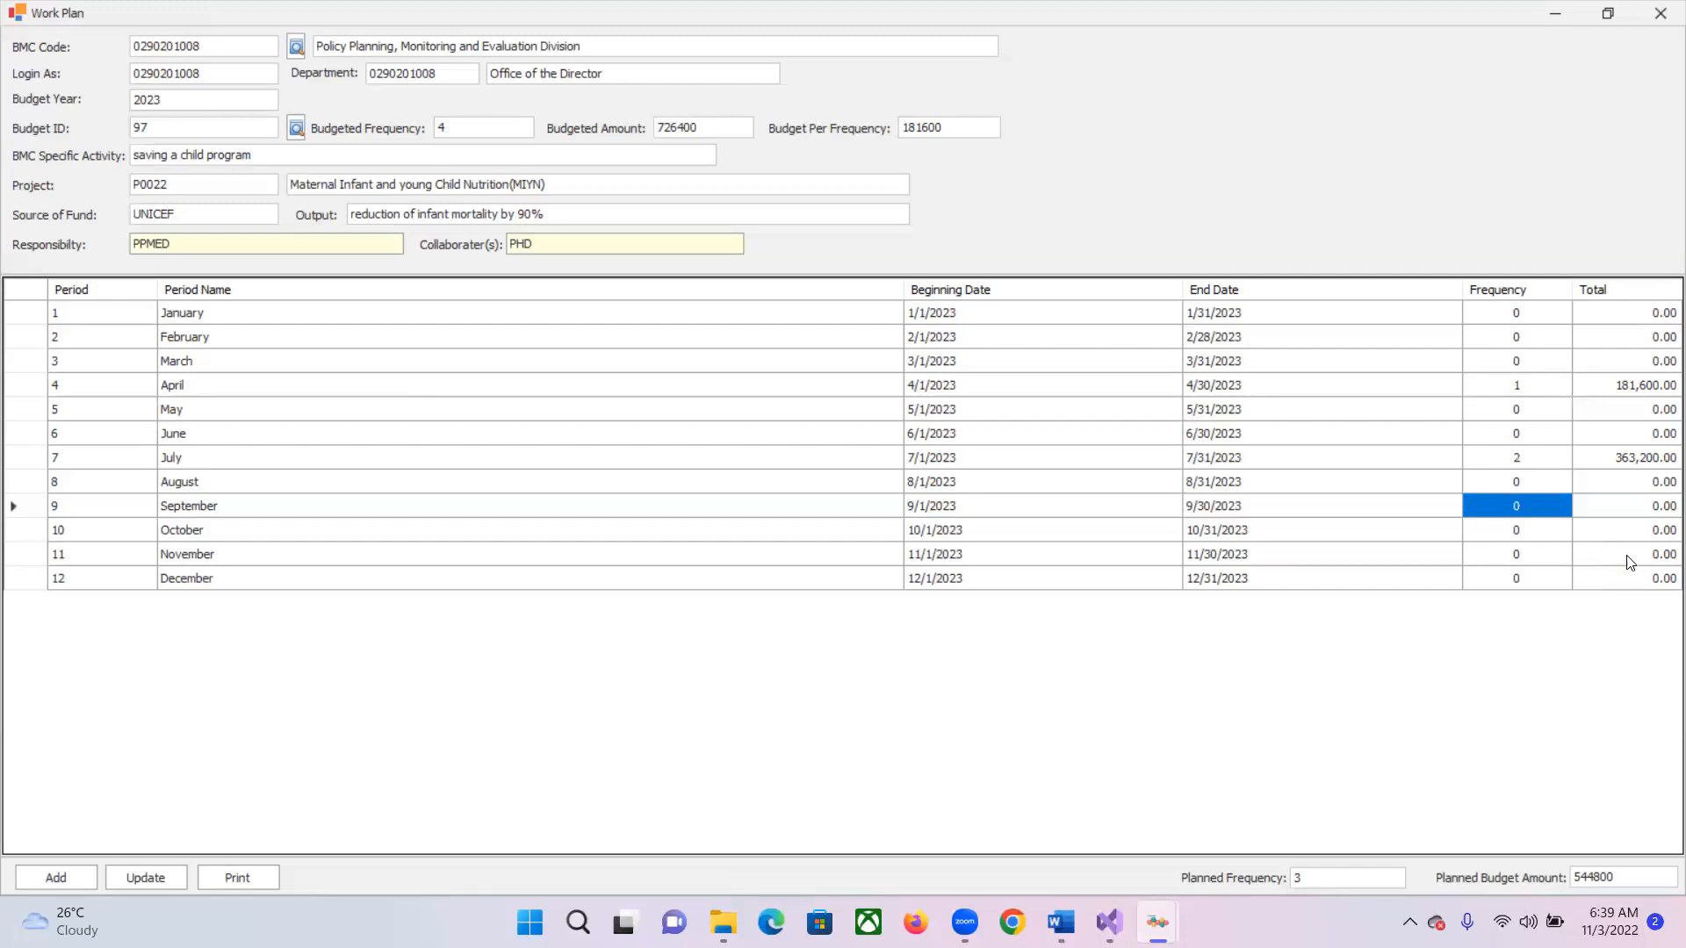
pyautogui.click(76, 881)
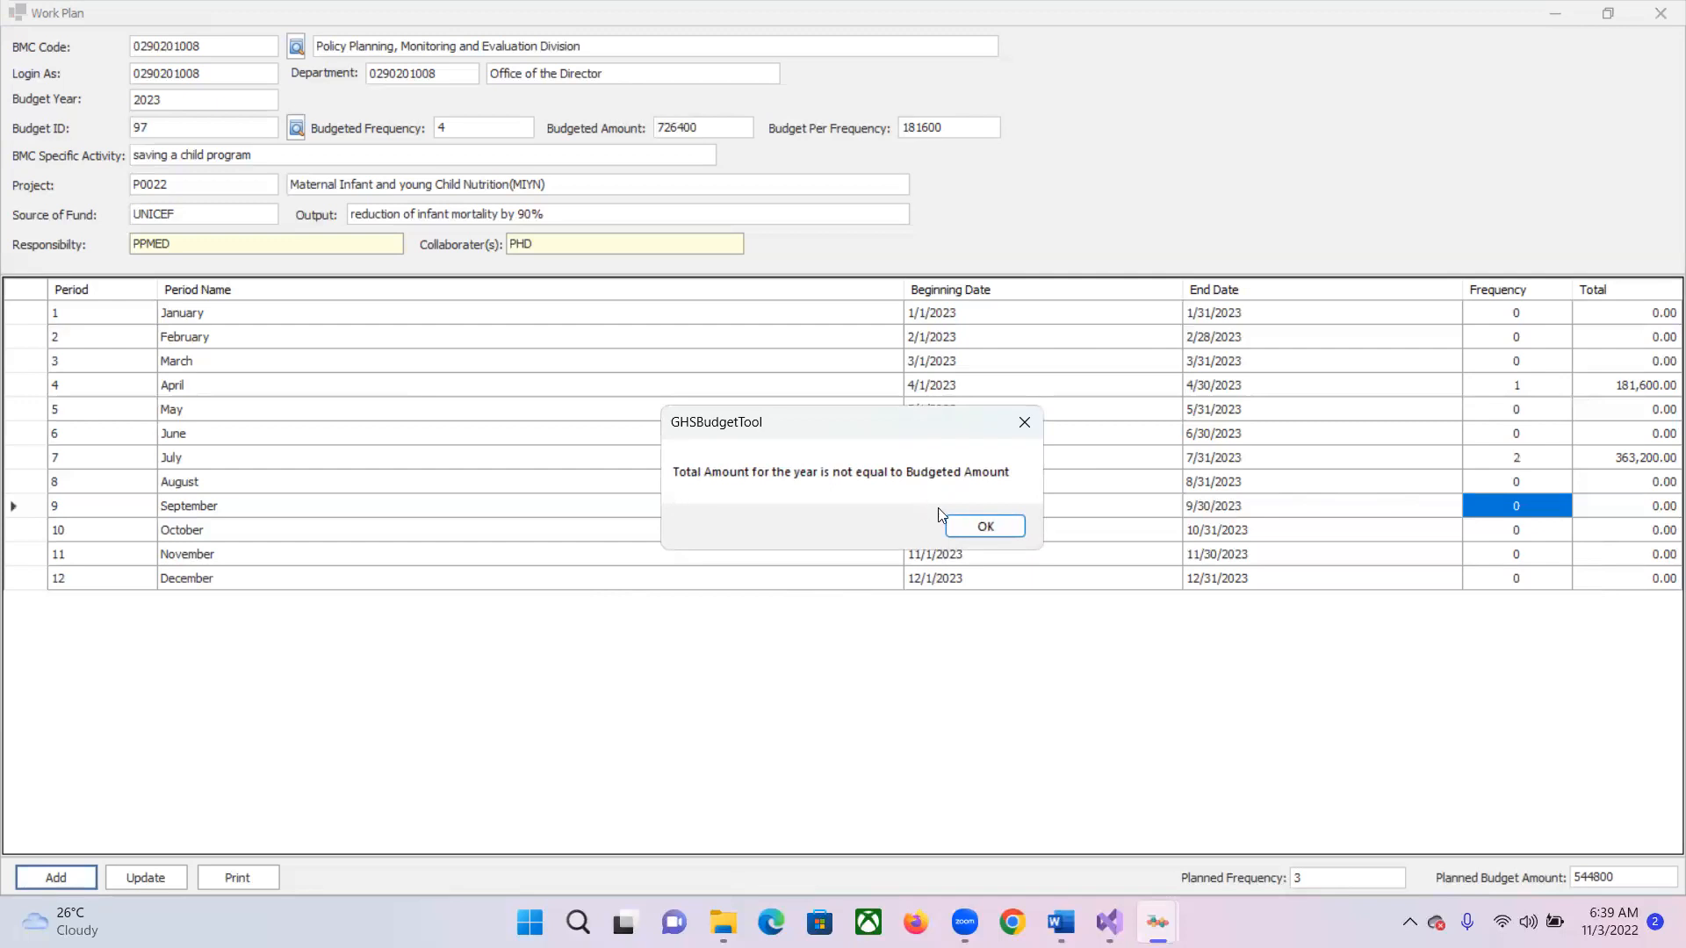
pyautogui.click(986, 527)
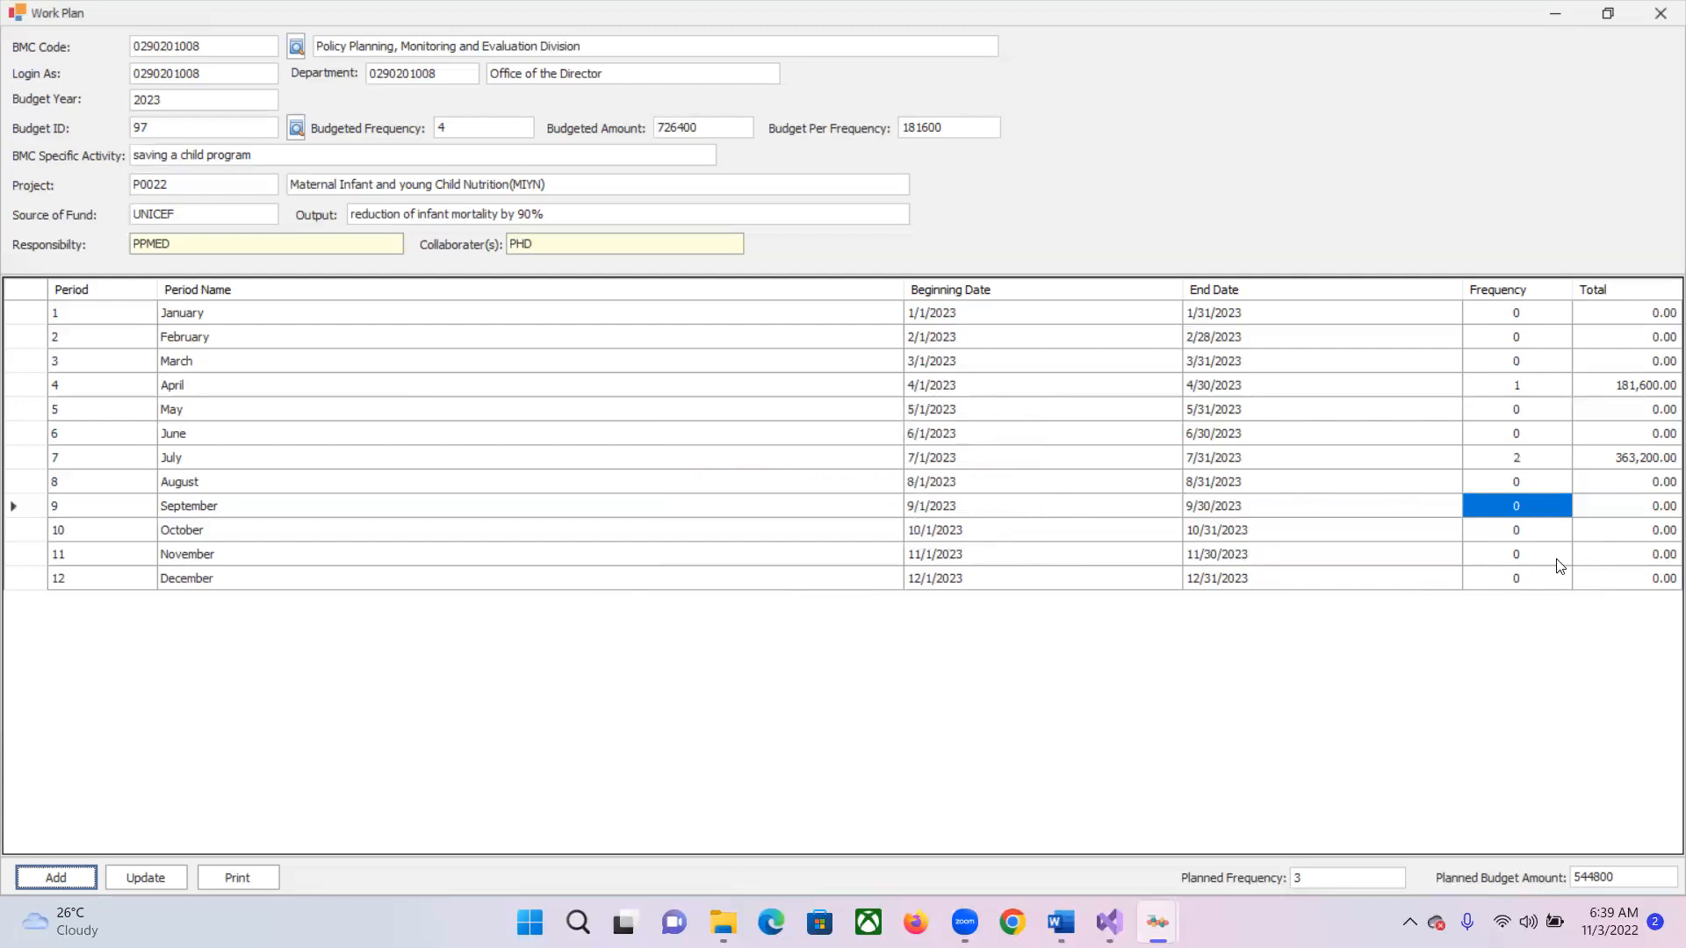
# Set September's frequency to 2 and try again to add the work plan
pyautogui.click(1508, 502)
pyautogui.write('2')
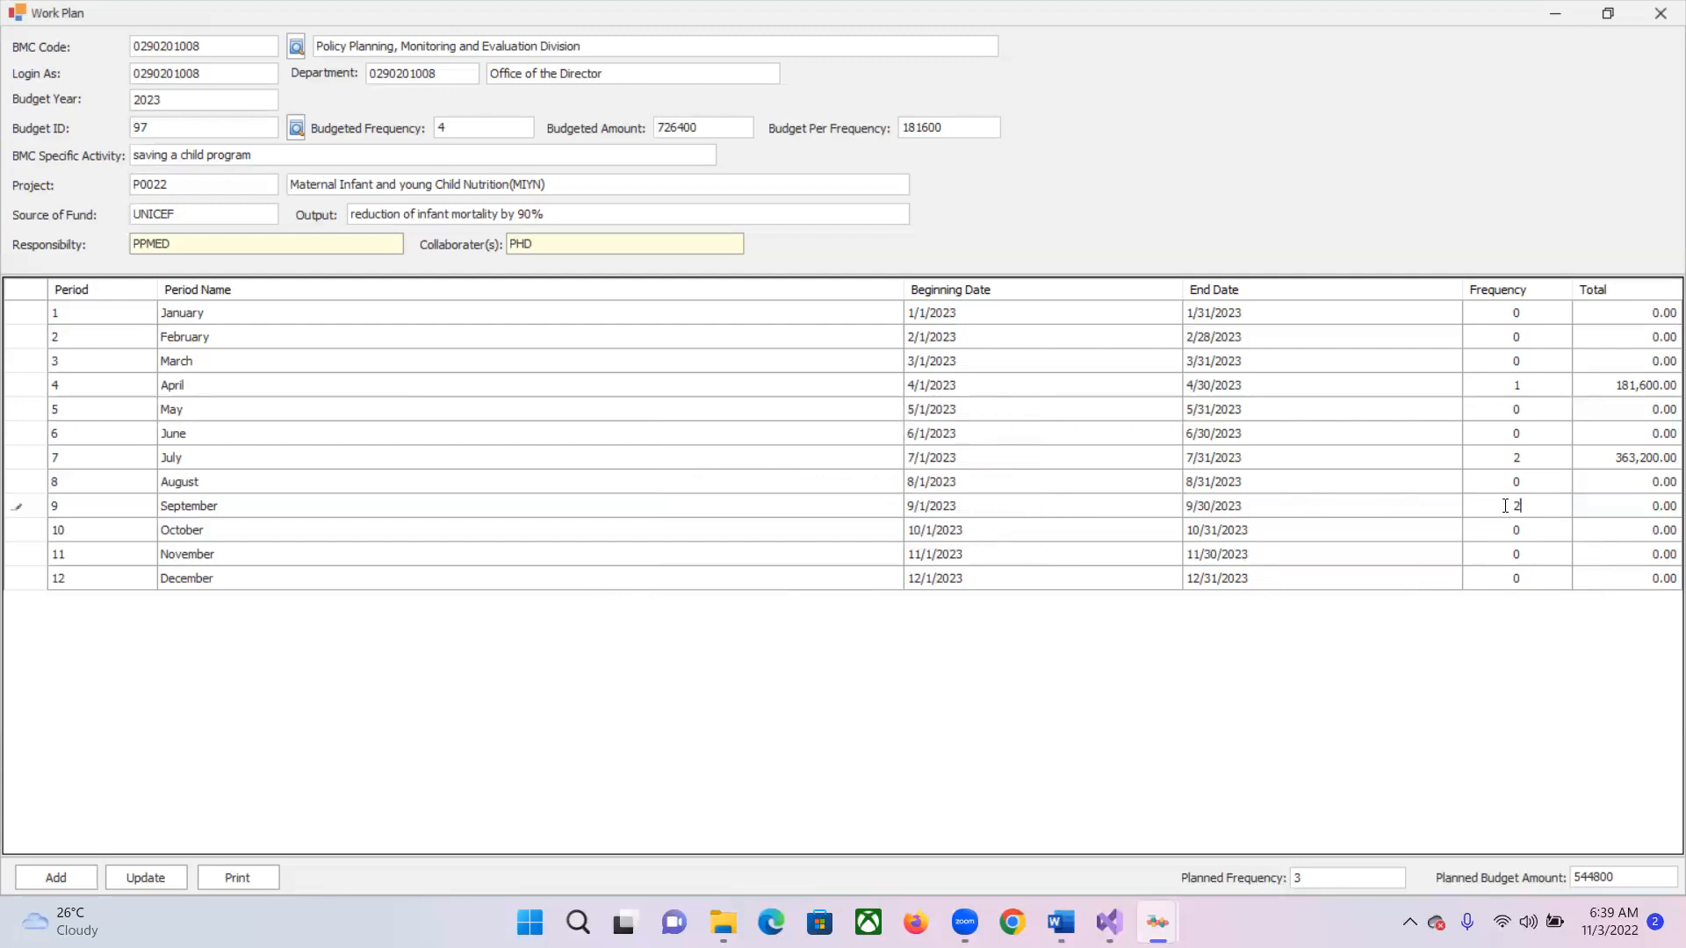
pyautogui.click(29, 513)
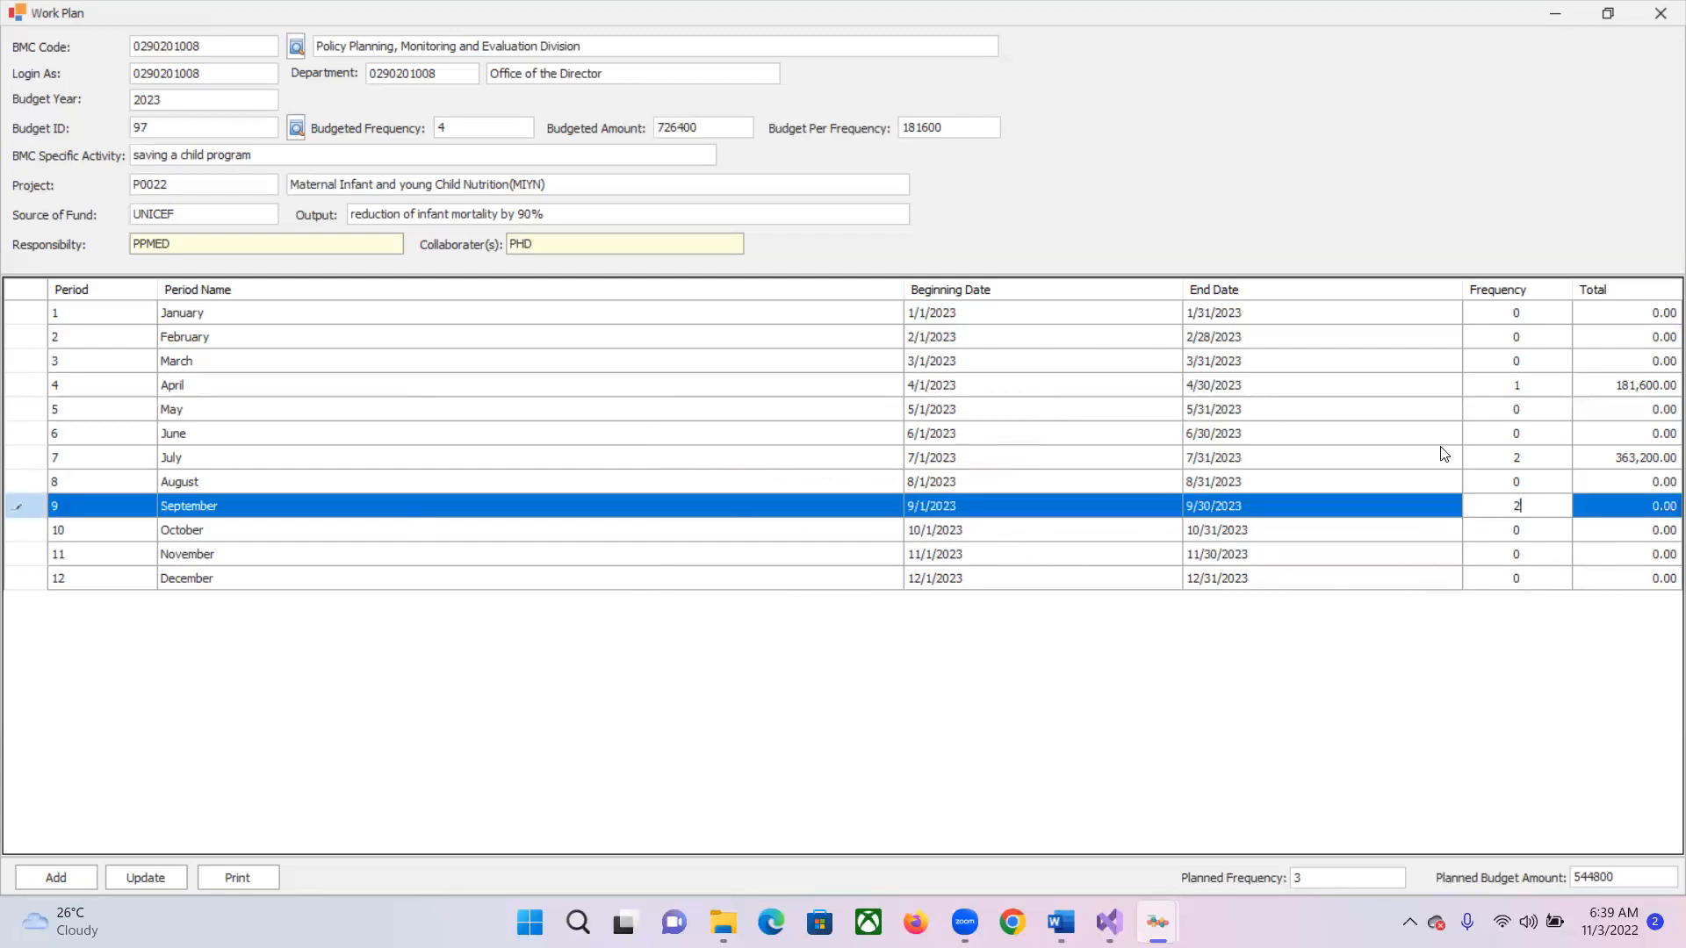
pyautogui.click(1570, 430)
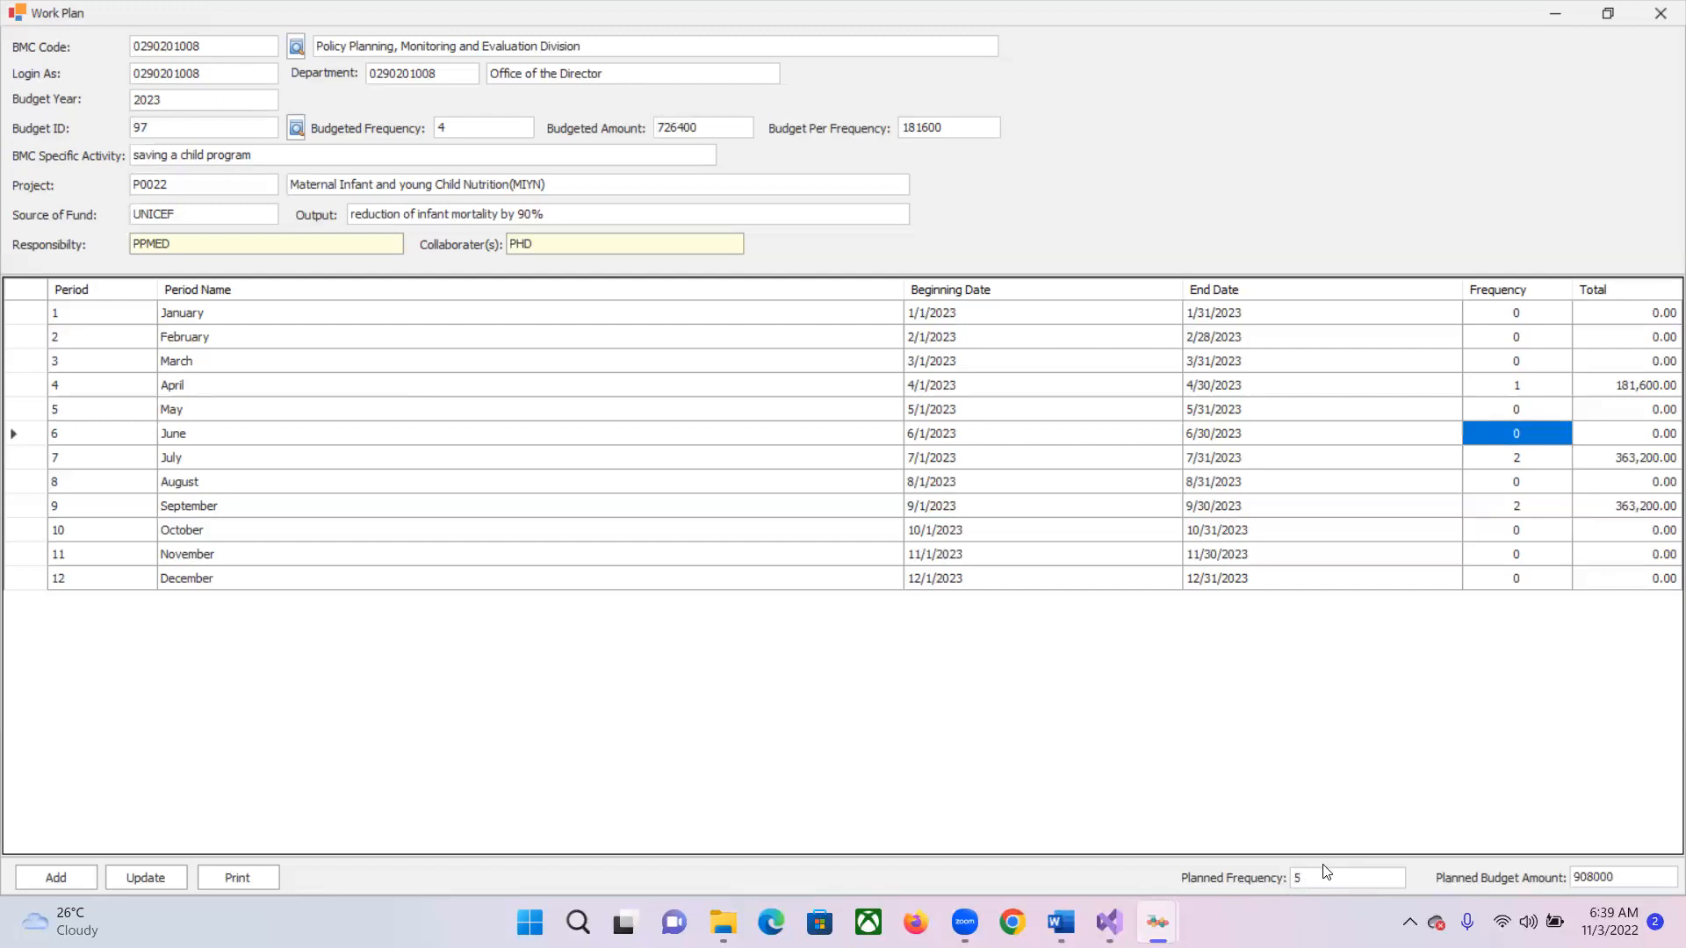
pyautogui.click(54, 873)
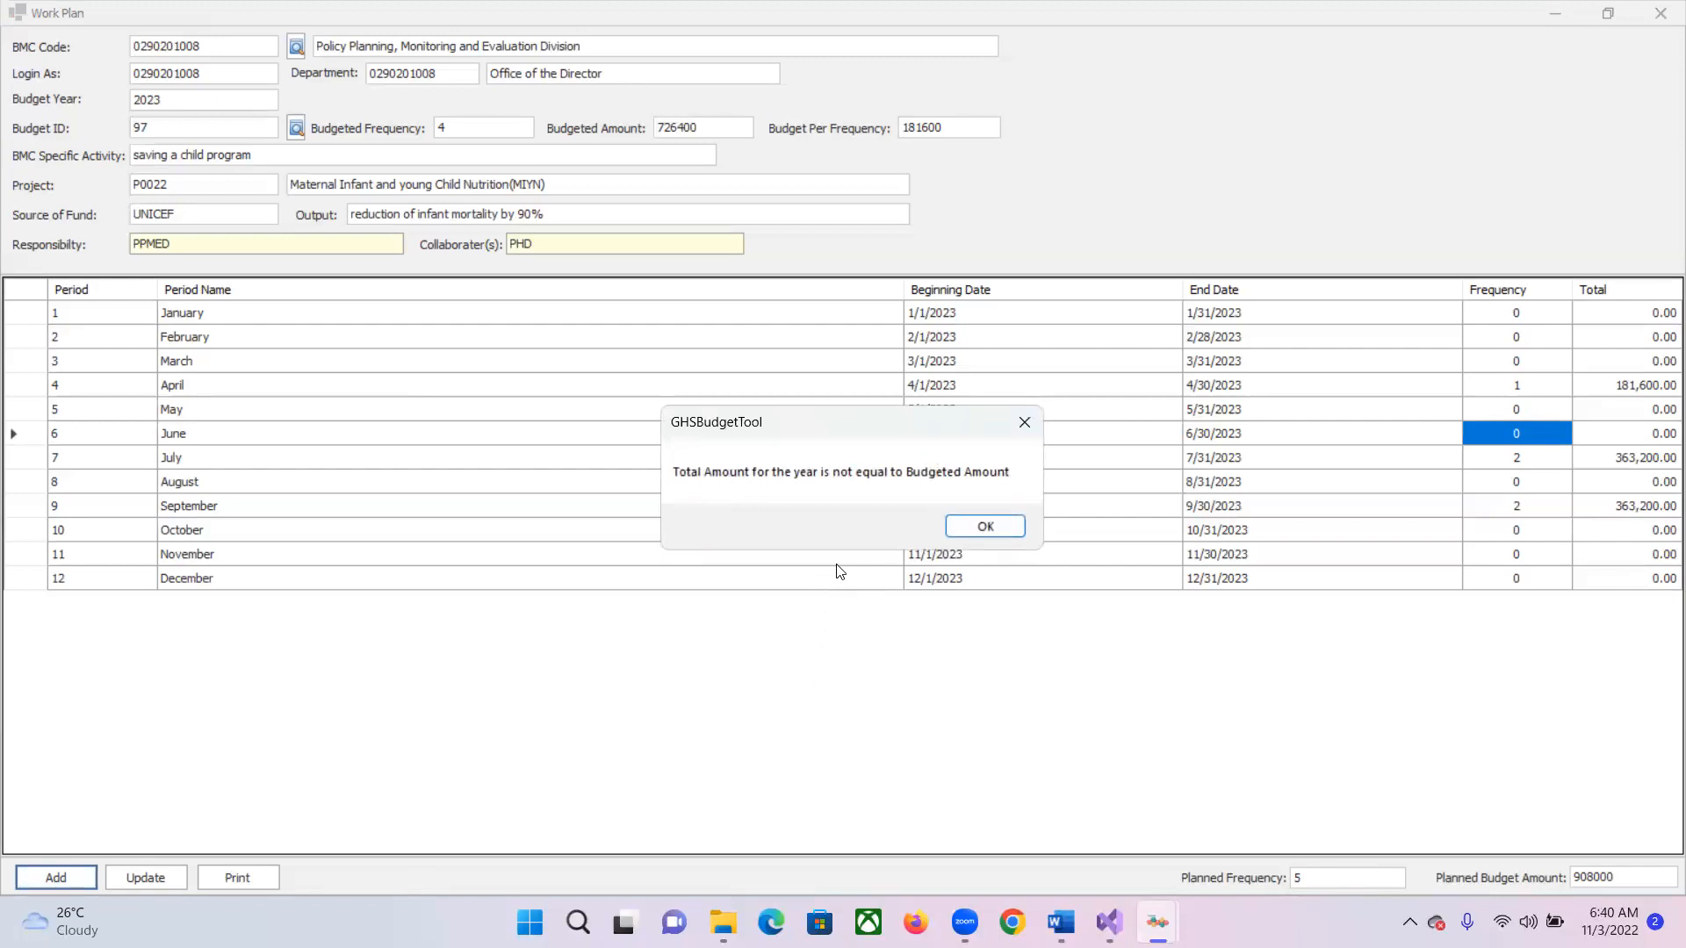
pyautogui.click(967, 534)
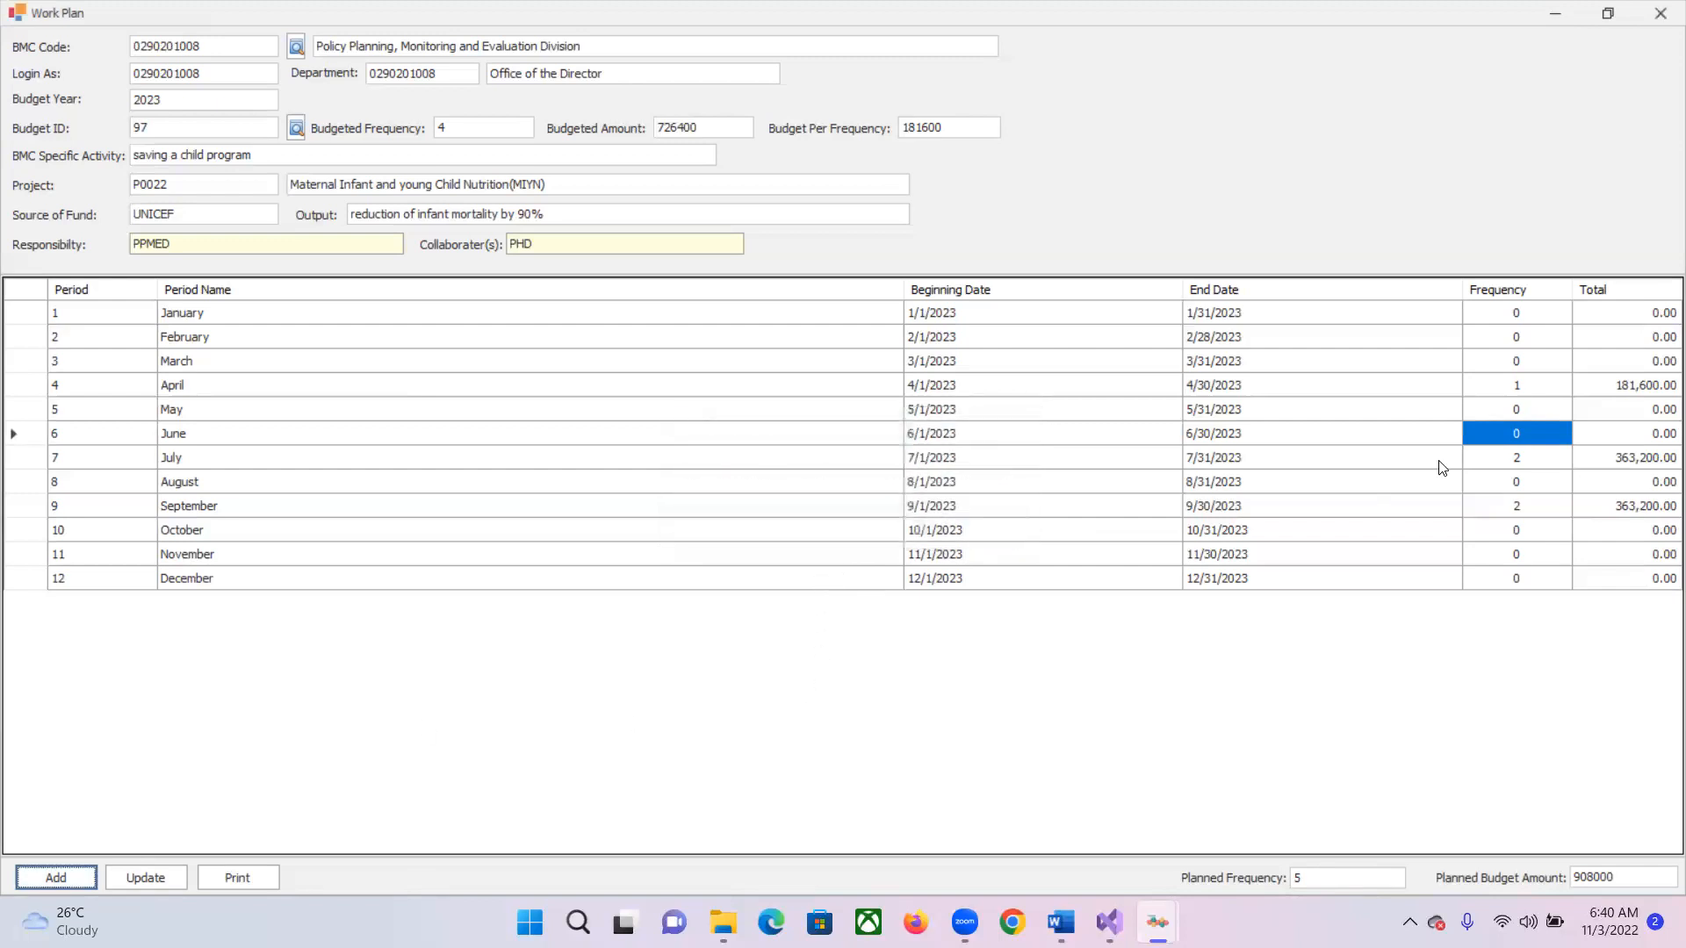
# Set September's frequency to 1 and add the work plan
pyautogui.click(1548, 514)
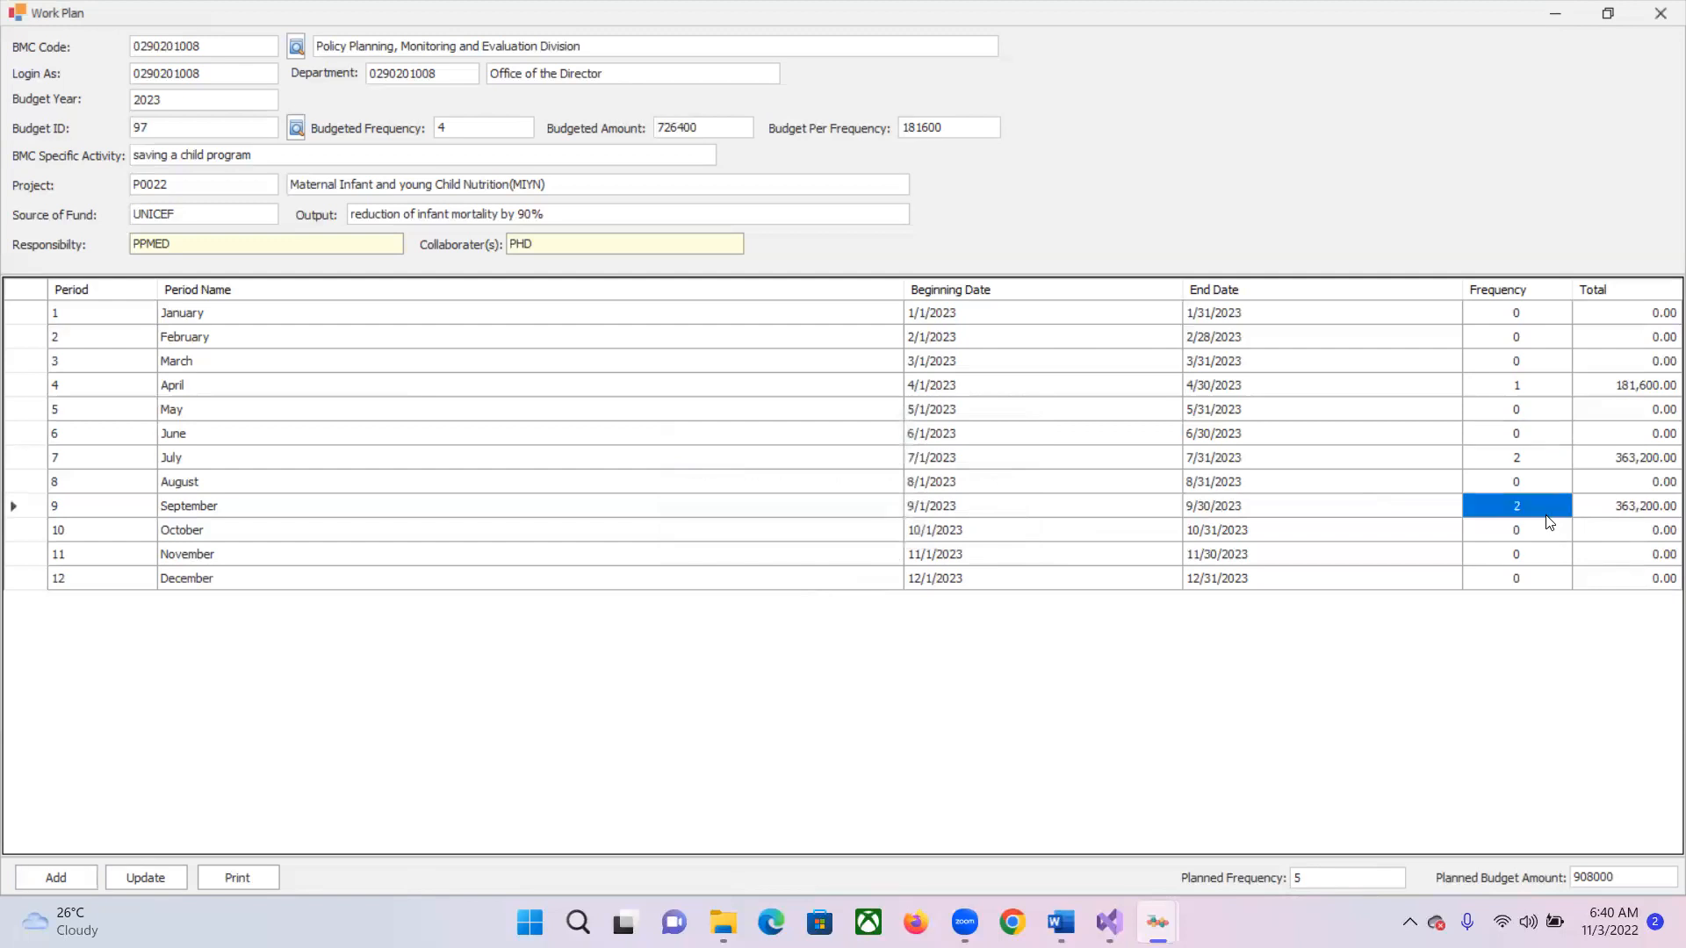
pyautogui.write('1')
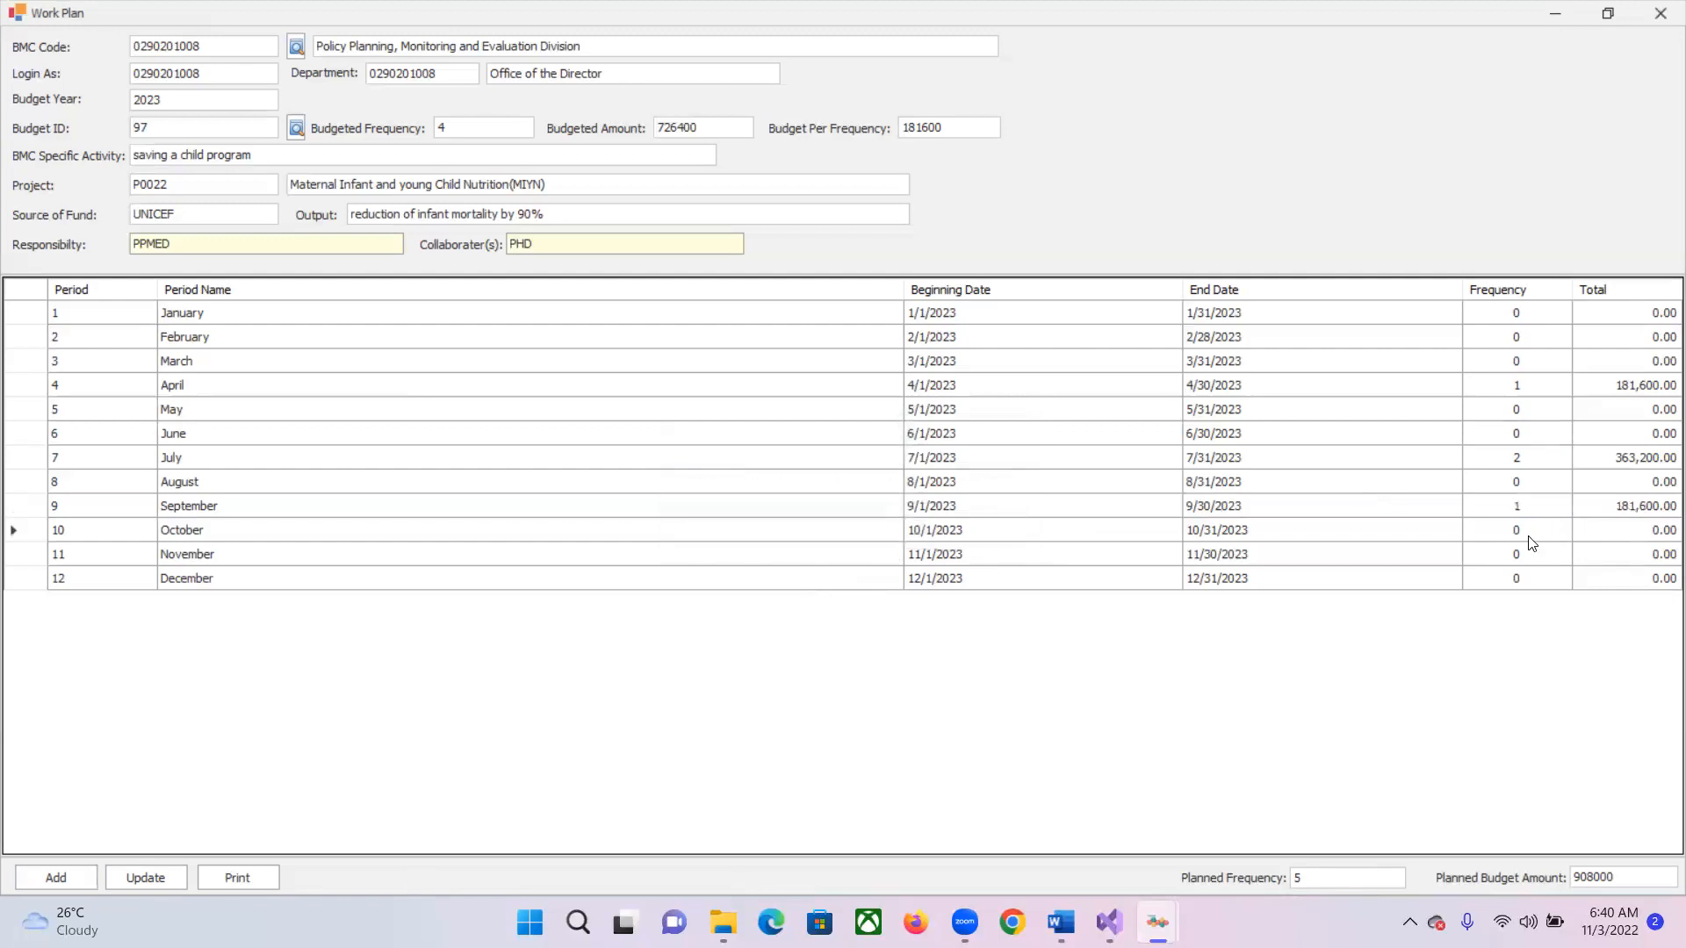
pyautogui.press('Return')
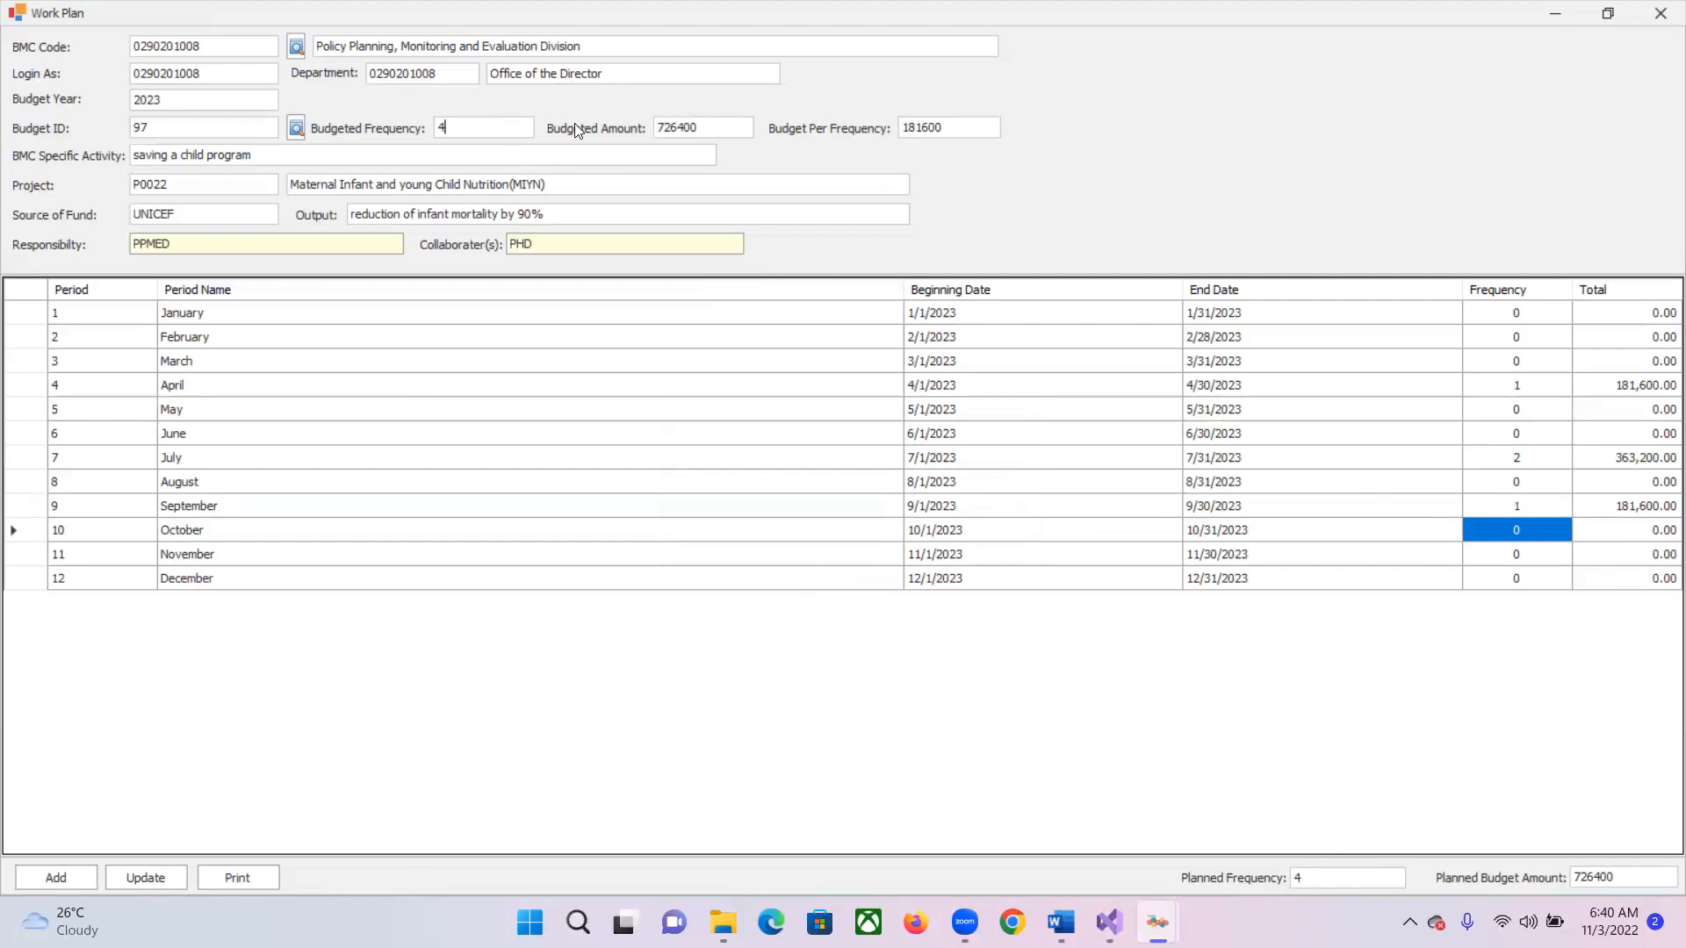
pyautogui.click(47, 886)
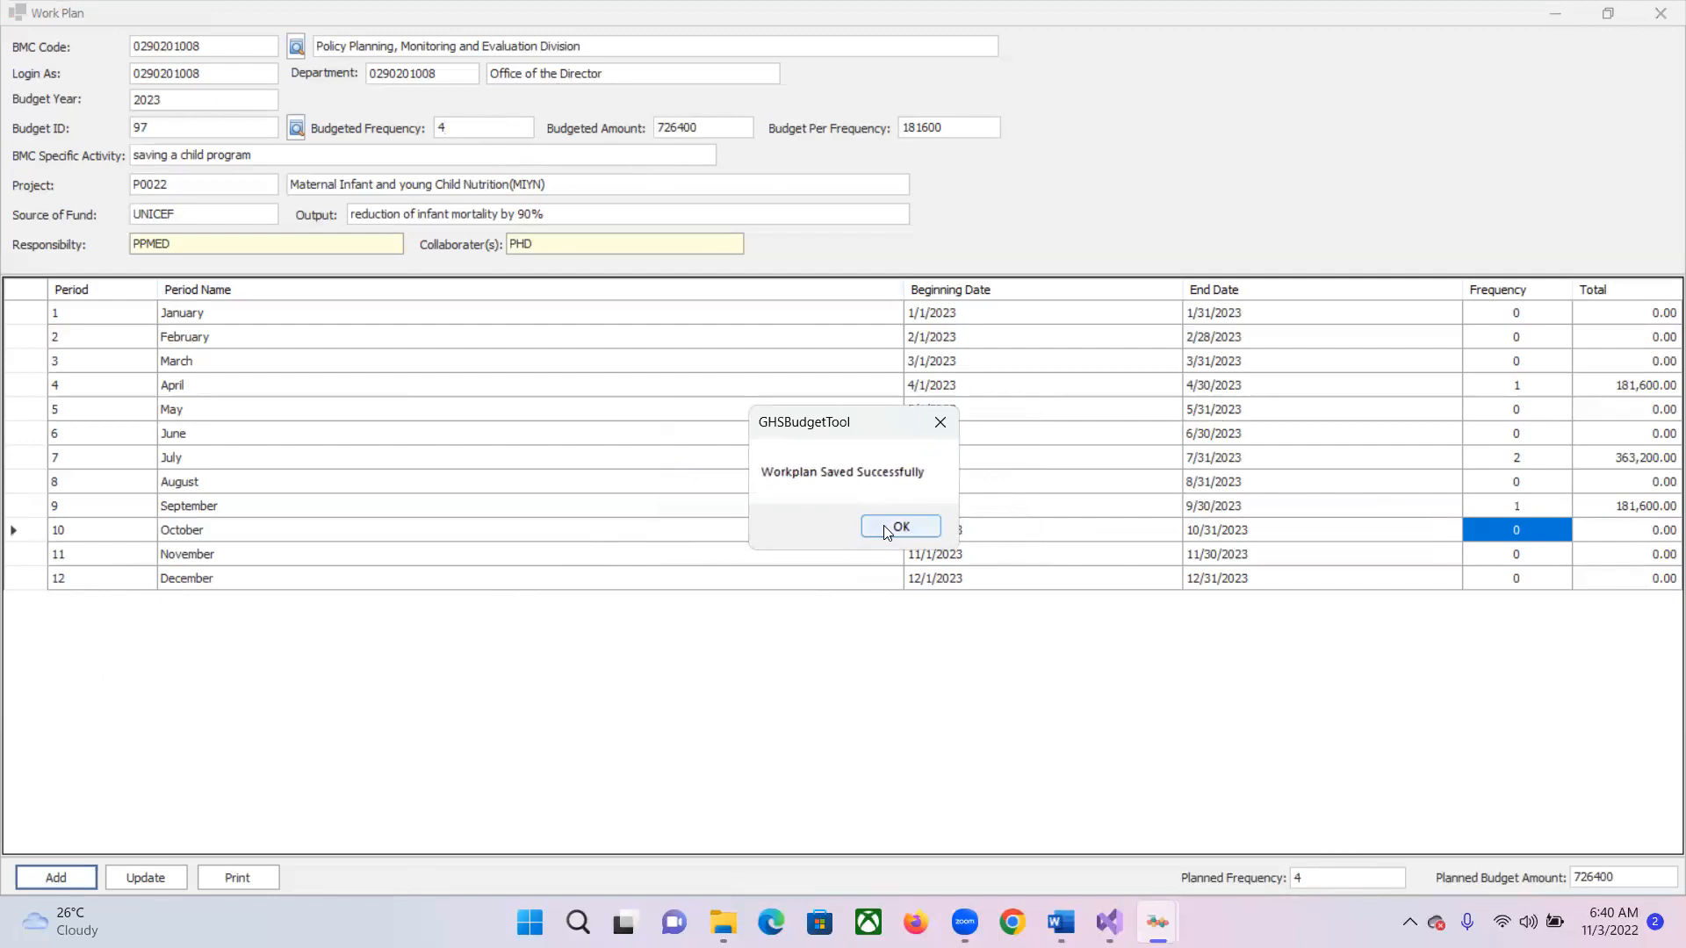
pyautogui.click(883, 526)
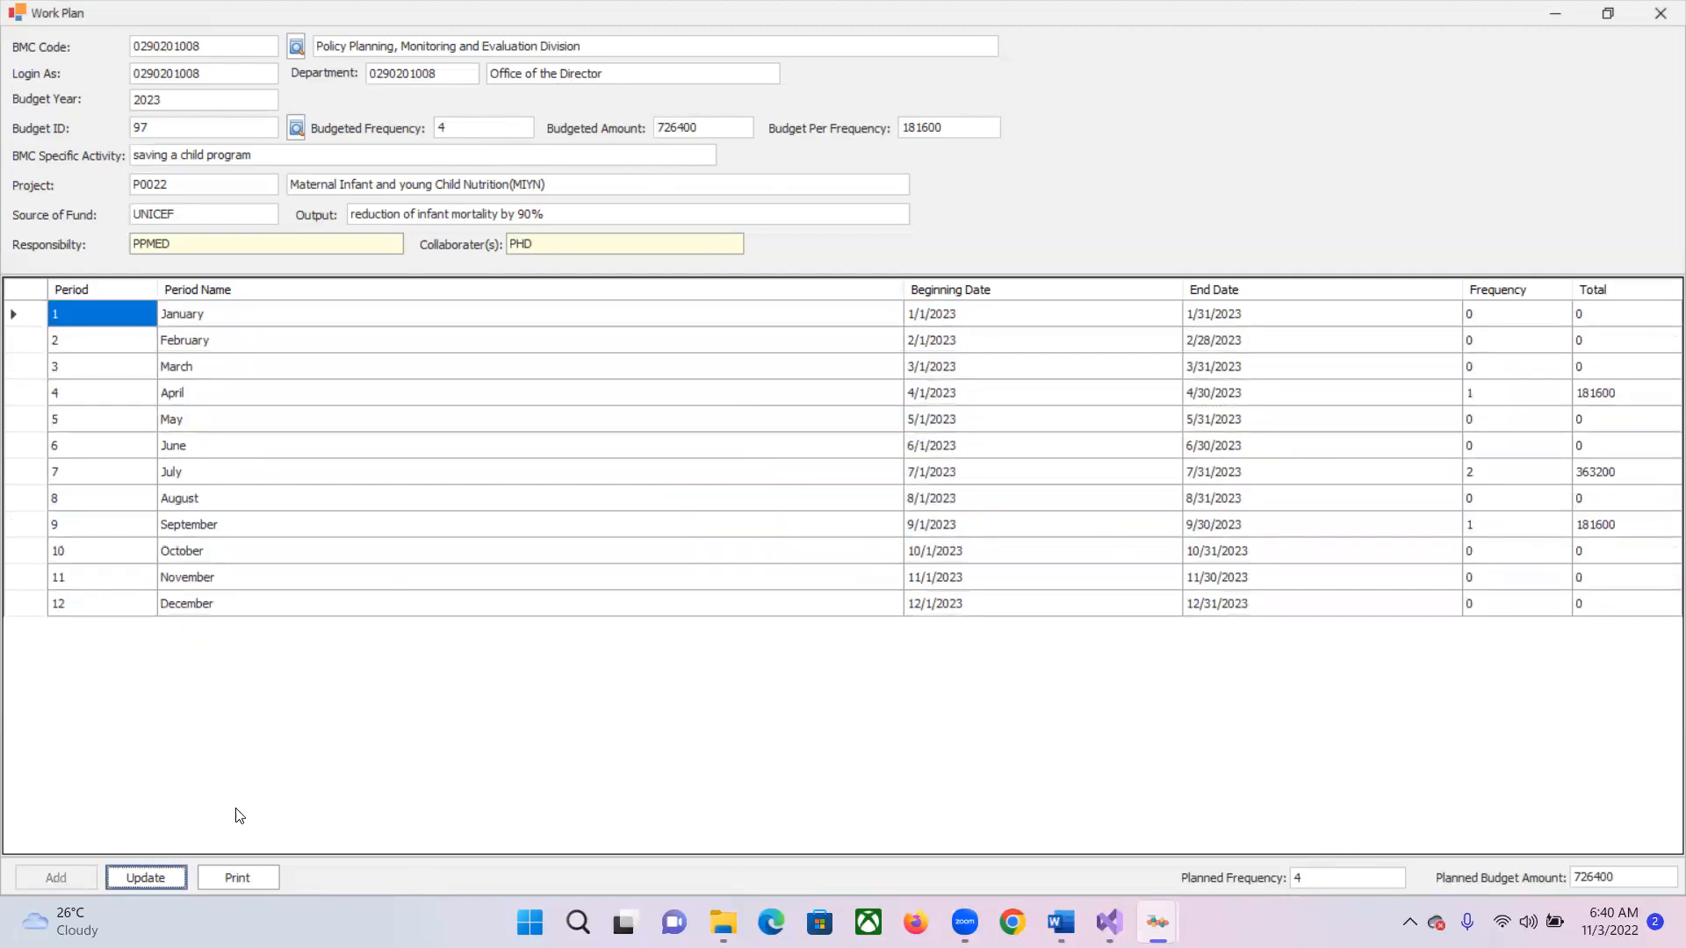
# Review the print preview of the saved activity work plan down to its total, and close it
pyautogui.click(242, 876)
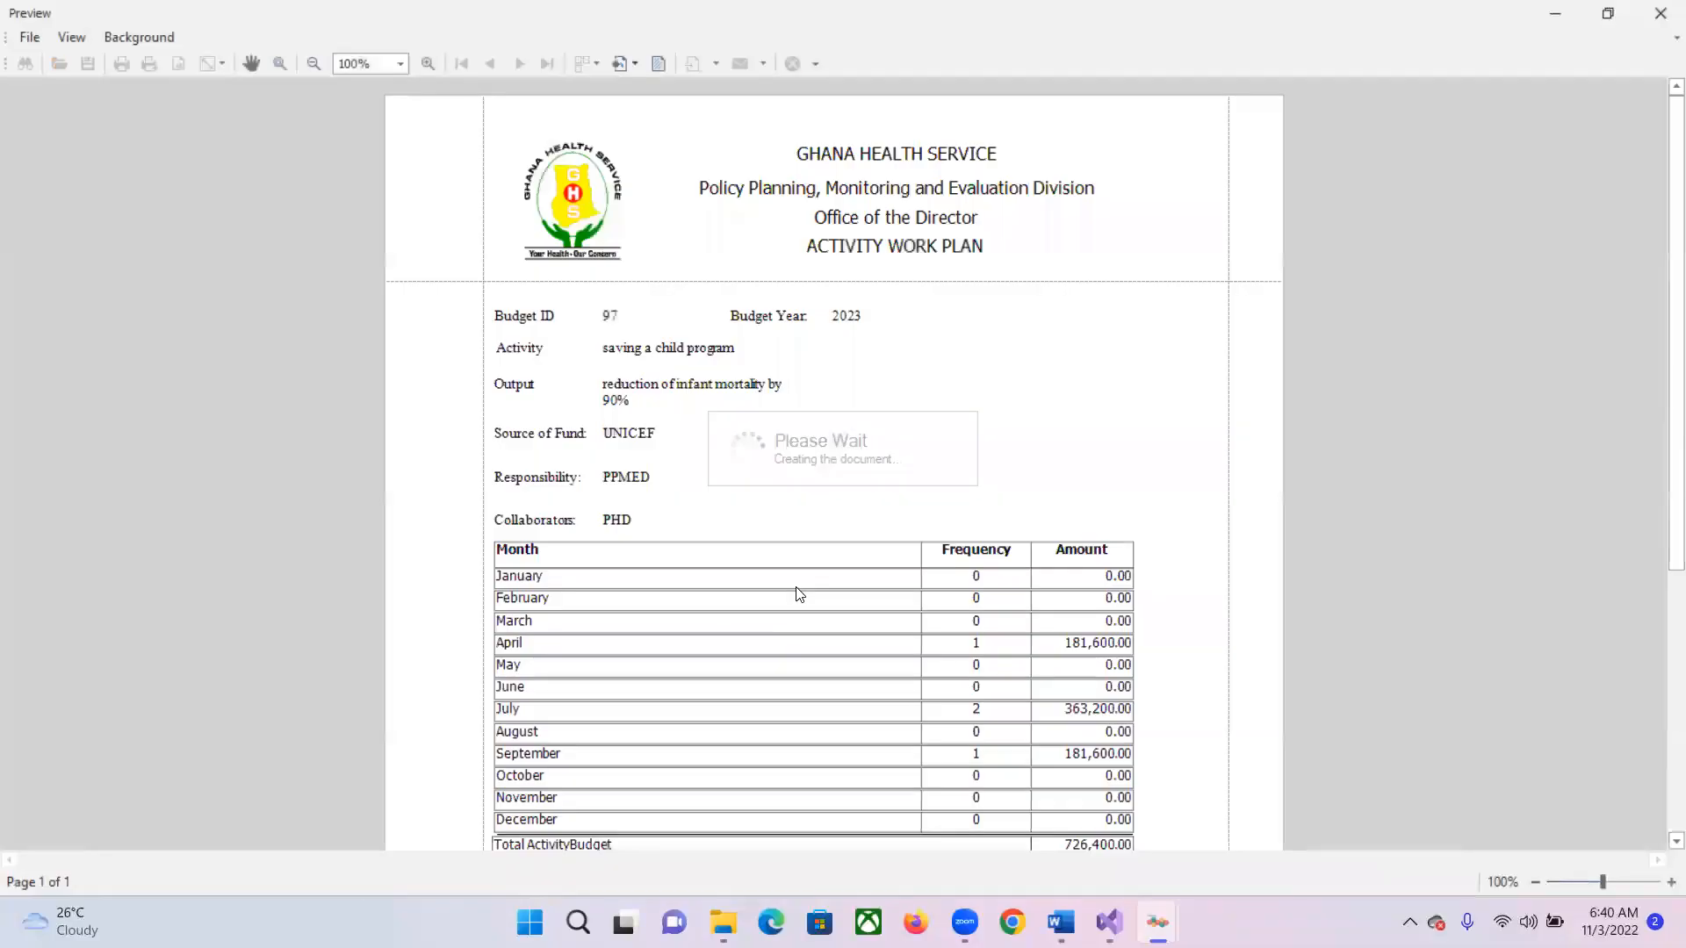
pyautogui.scroll(-2, 885, 578)
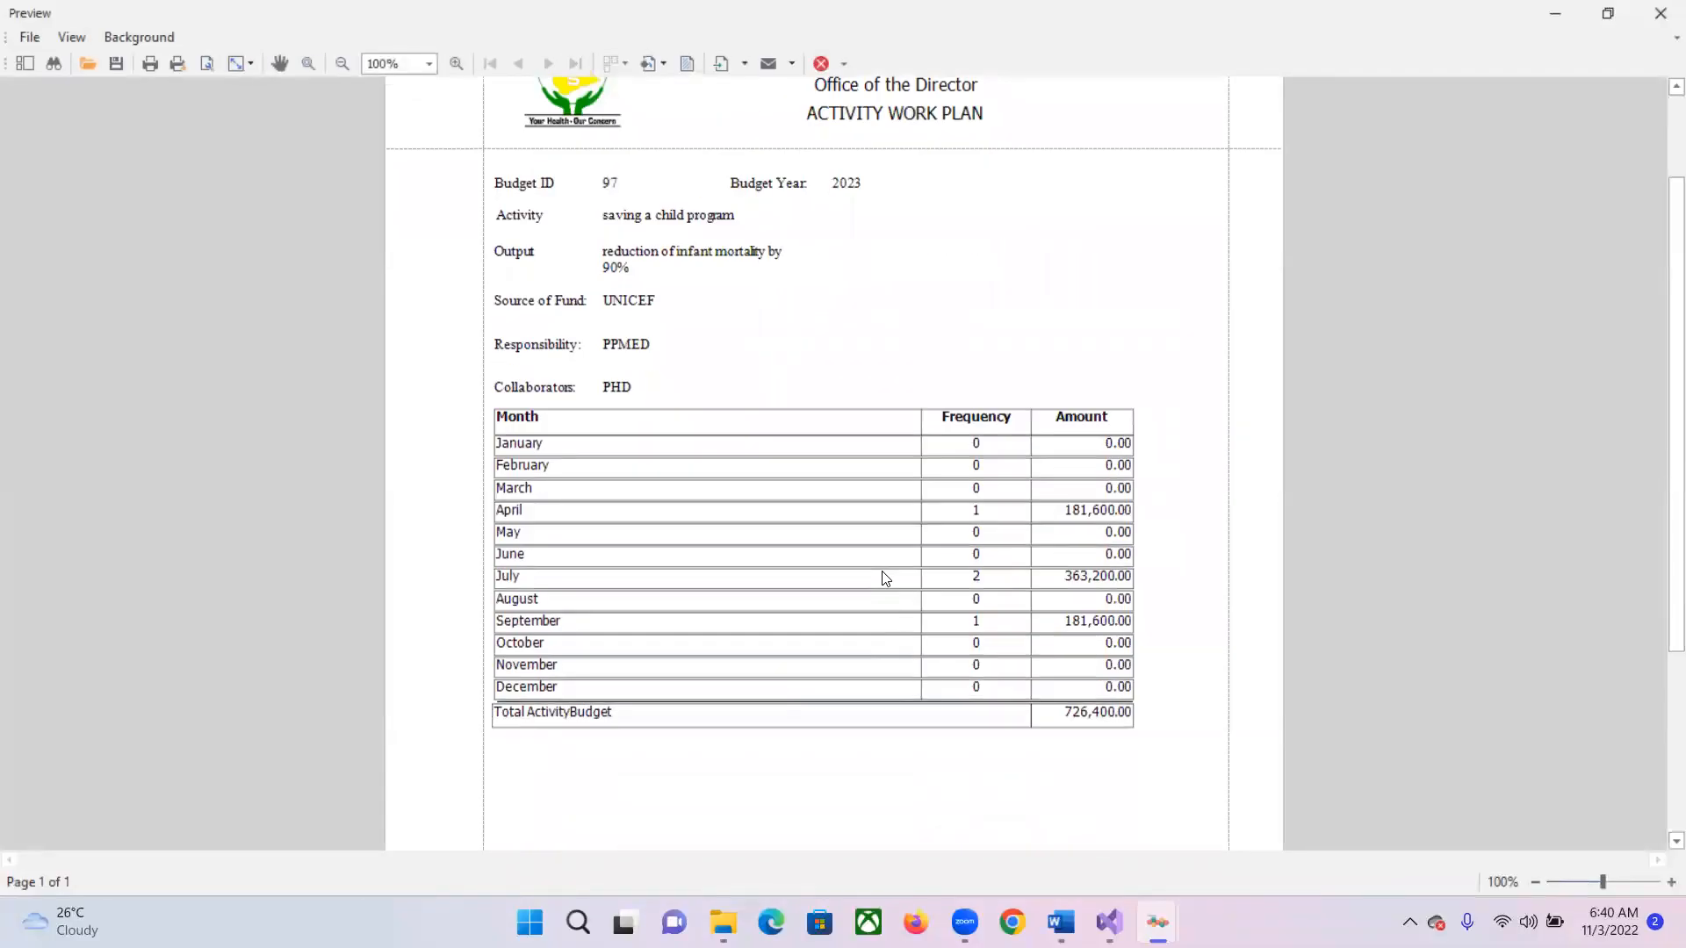
pyautogui.click(1661, 11)
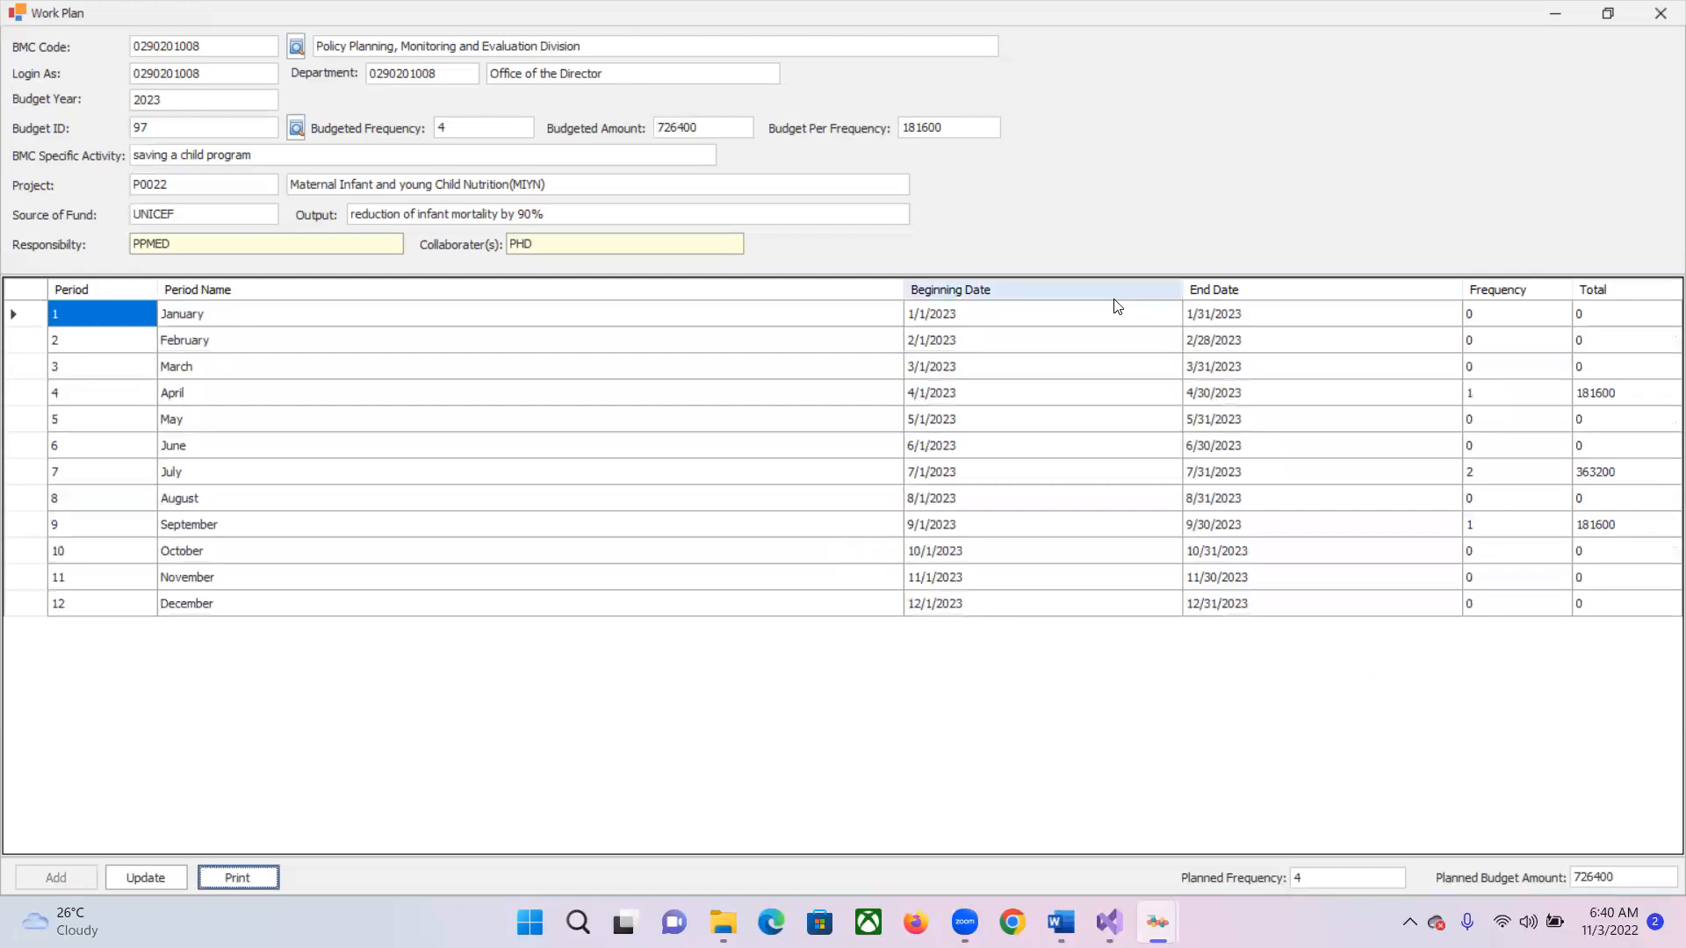
# Set July's frequency to 1 in the saved work plan
pyautogui.click(1496, 480)
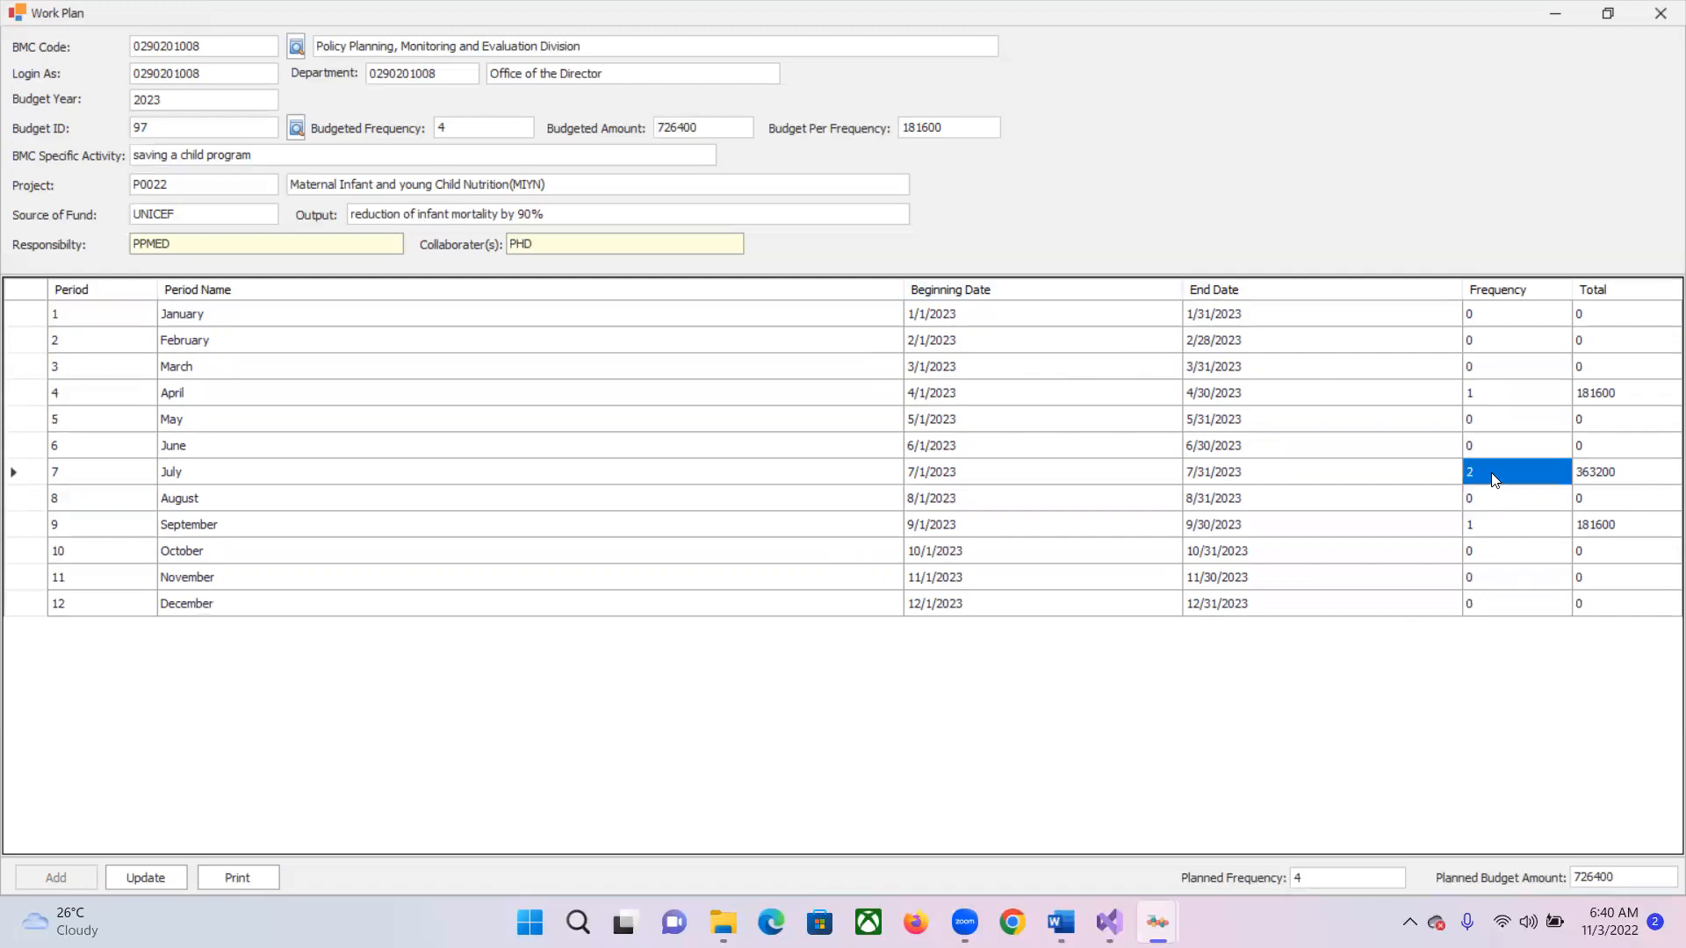
pyautogui.click(1493, 478)
pyautogui.press('BackSpace')
pyautogui.write('1')
pyautogui.click(1484, 501)
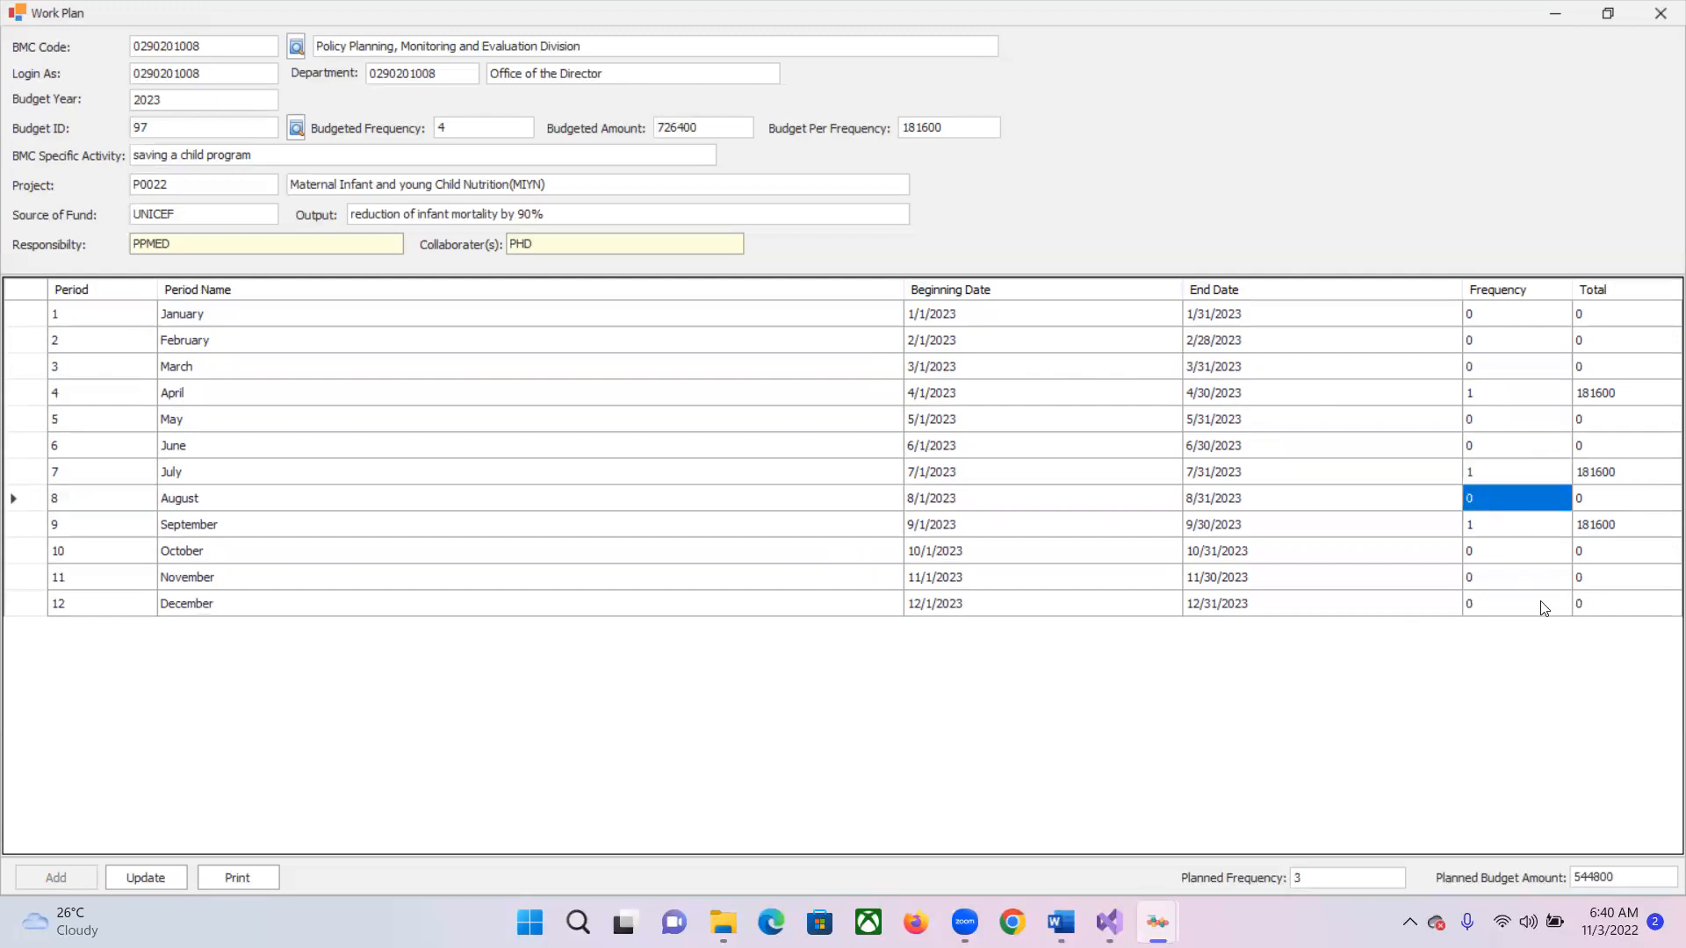
# Set November's frequency to 1 and update the saved work plan
pyautogui.click(1490, 580)
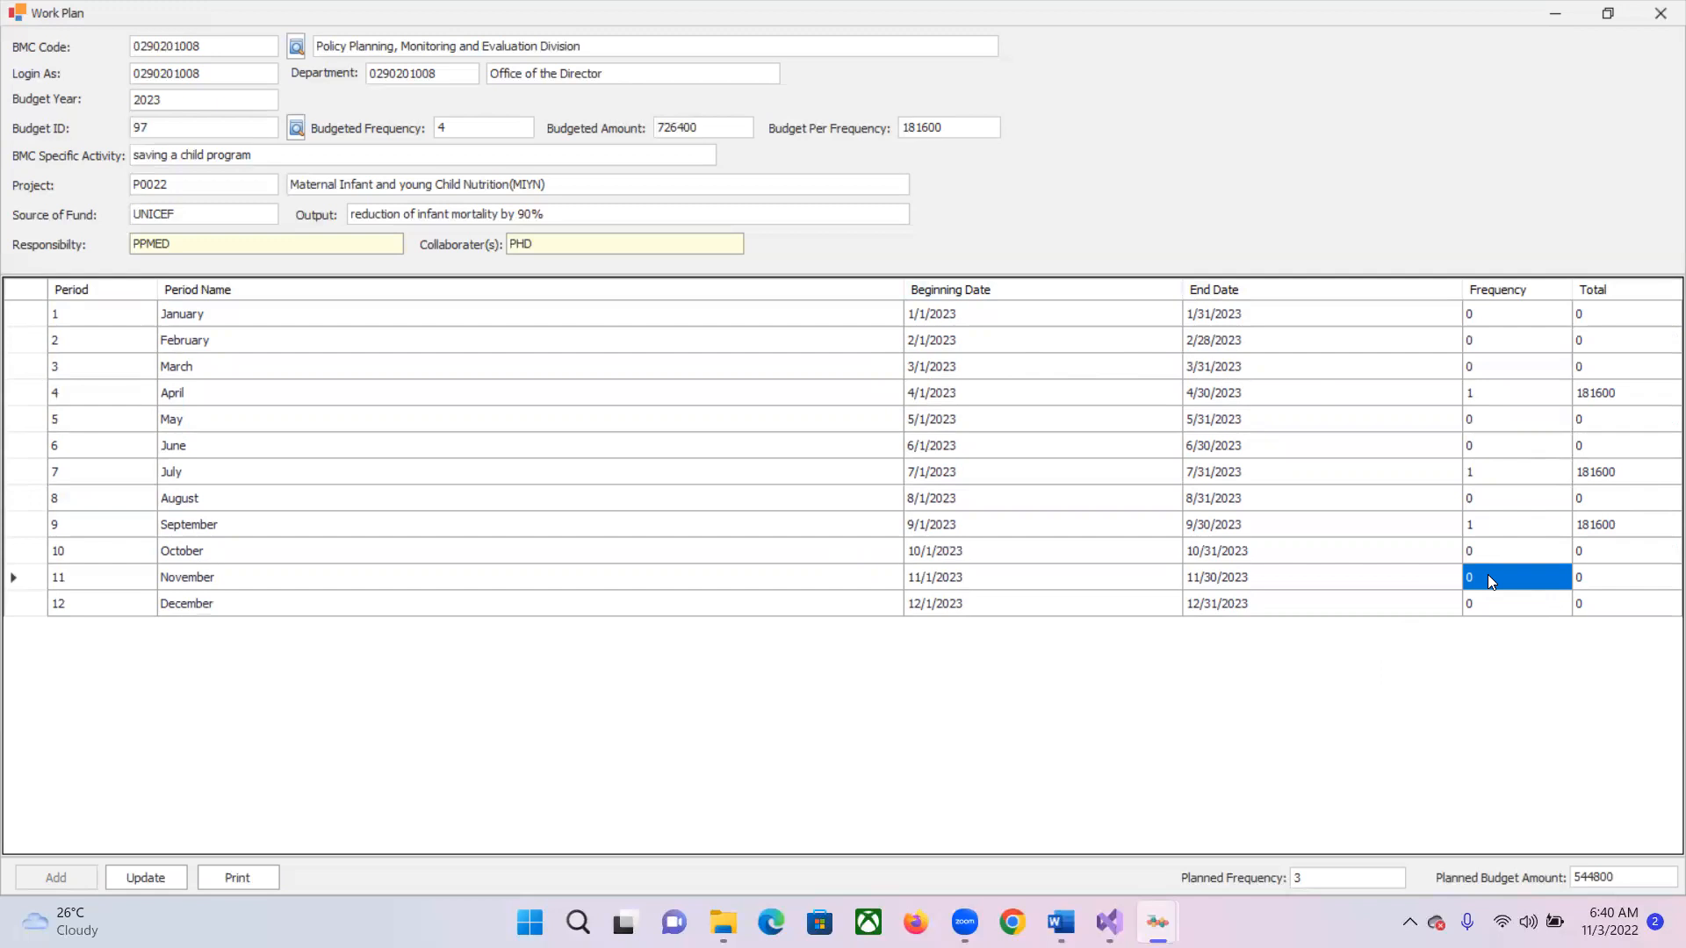
pyautogui.write('1')
pyautogui.click(1586, 586)
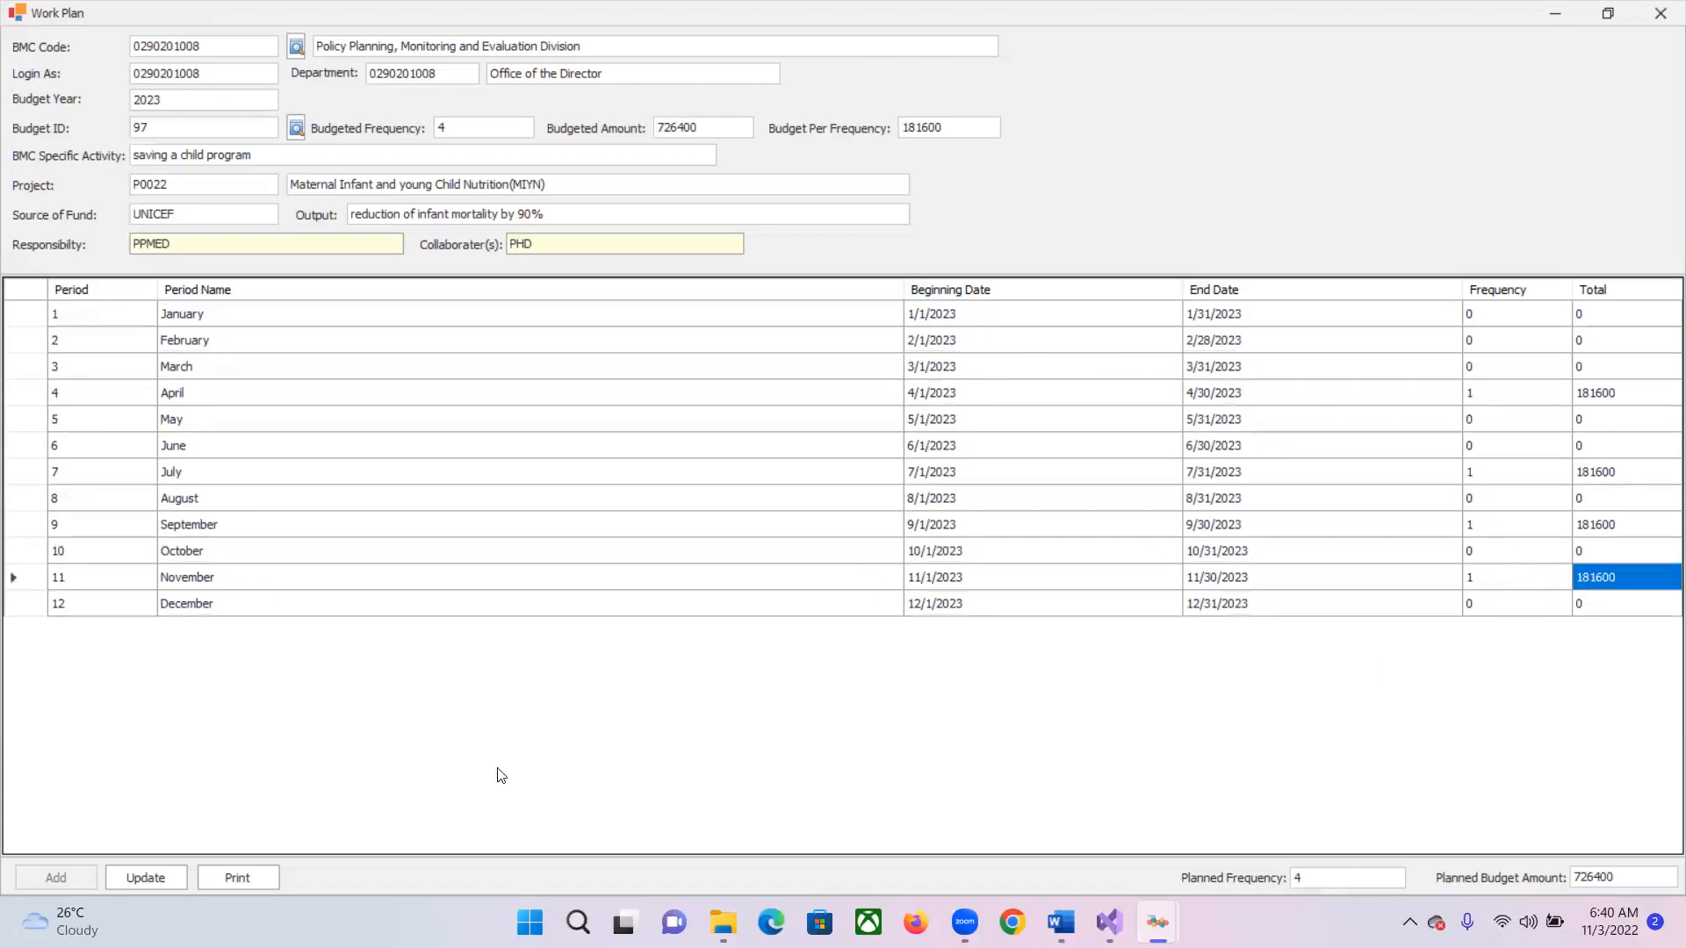
pyautogui.click(155, 880)
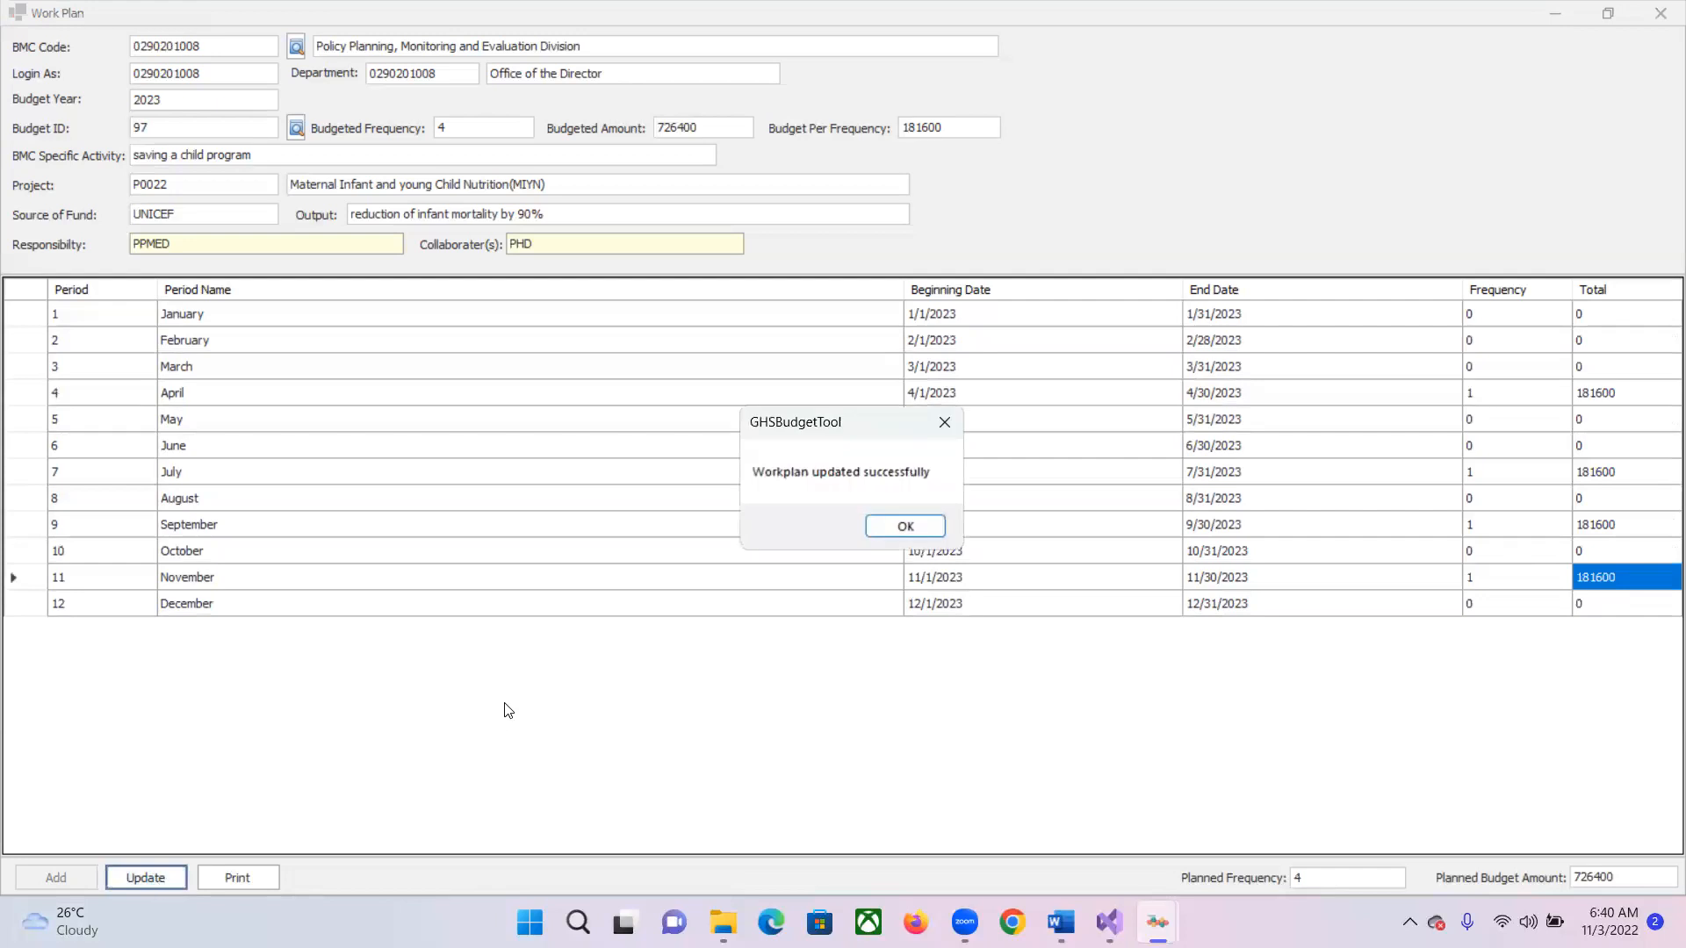
pyautogui.click(905, 524)
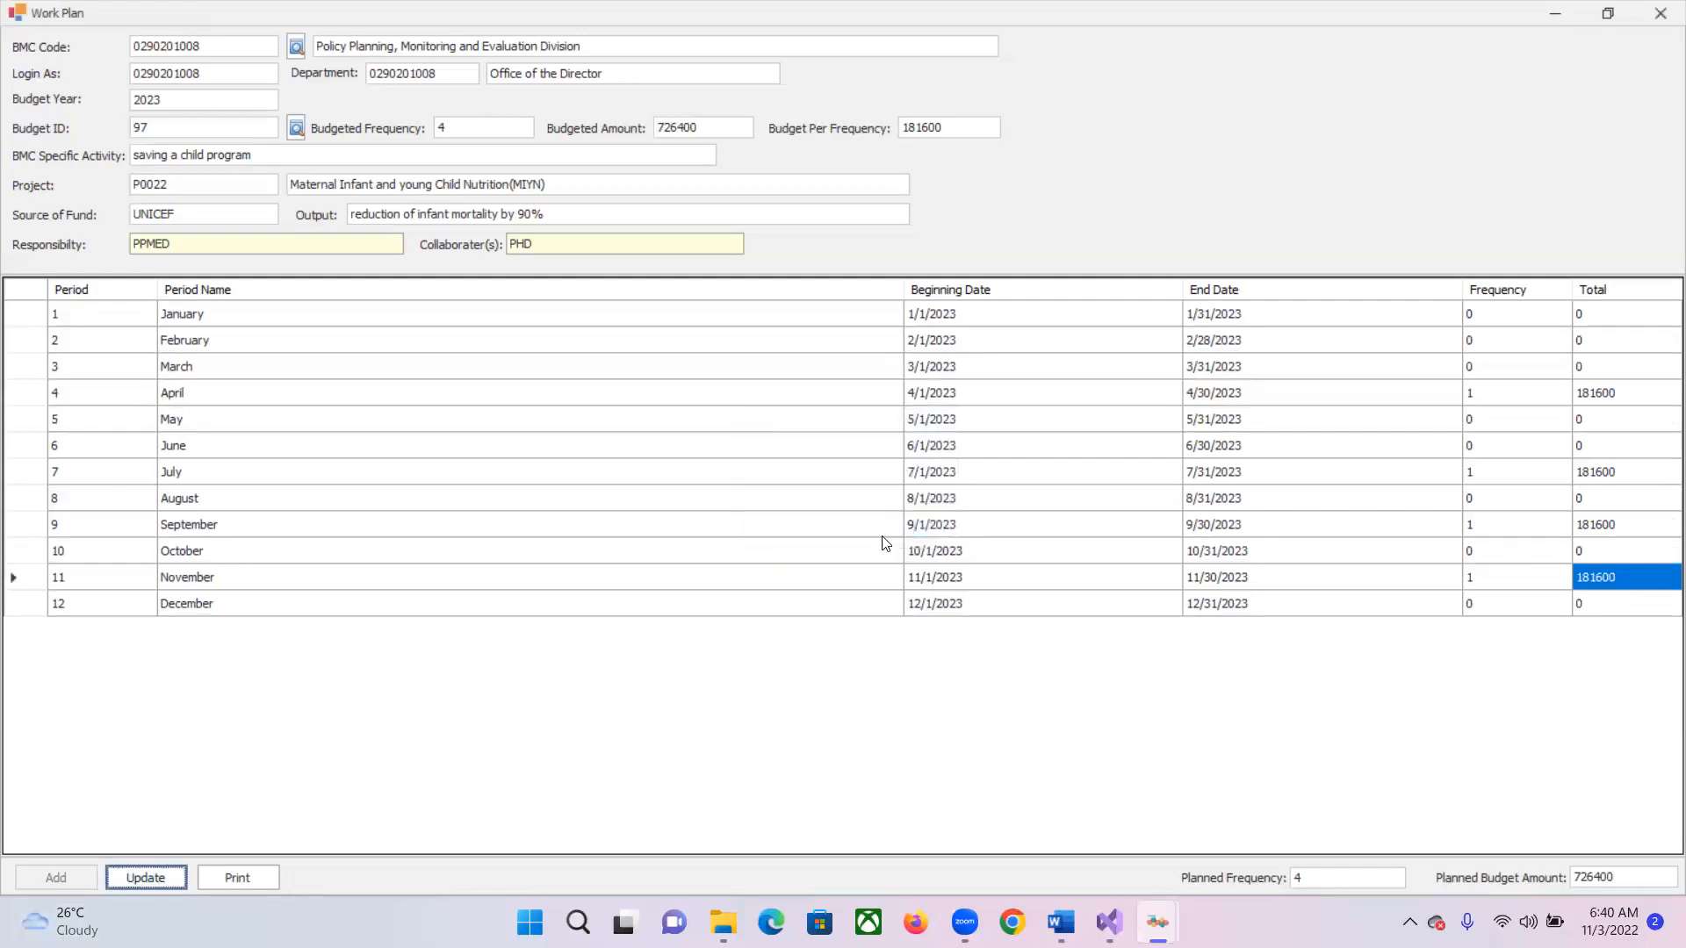
# Open the print preview of the updated activity work plan
pyautogui.click(246, 874)
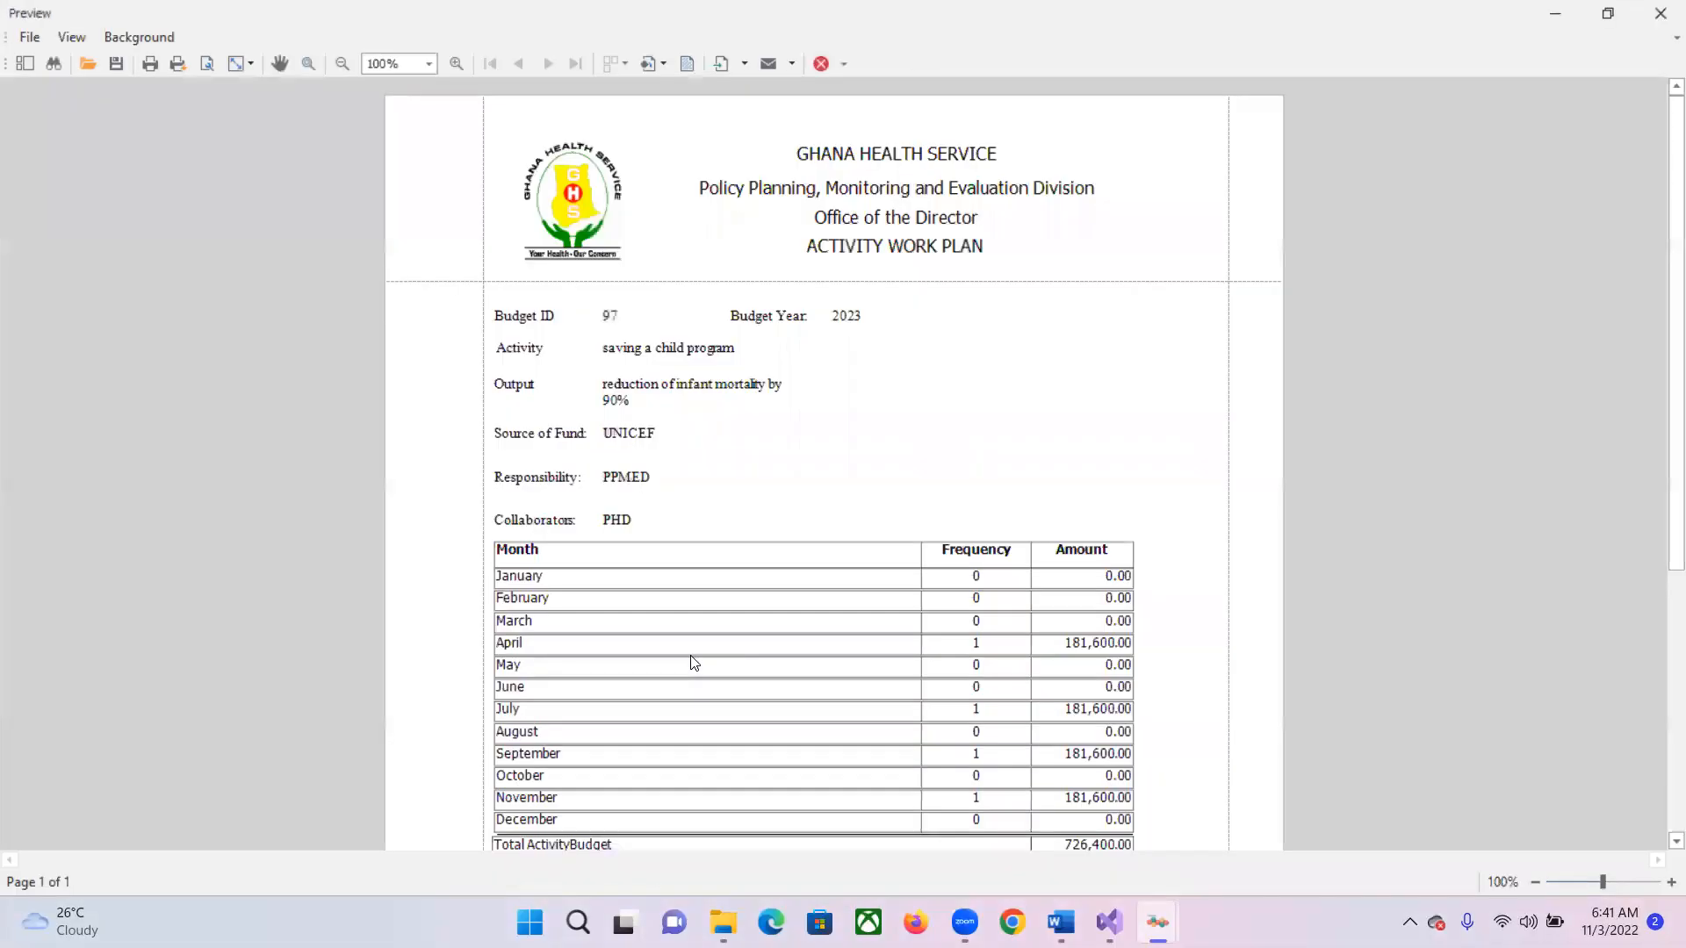
# Review the previewed activity work plan down to its total, and close the preview and the work plan
pyautogui.scroll(-3, 910, 657)
pyautogui.scroll(4, 965, 633)
pyautogui.click(1661, 13)
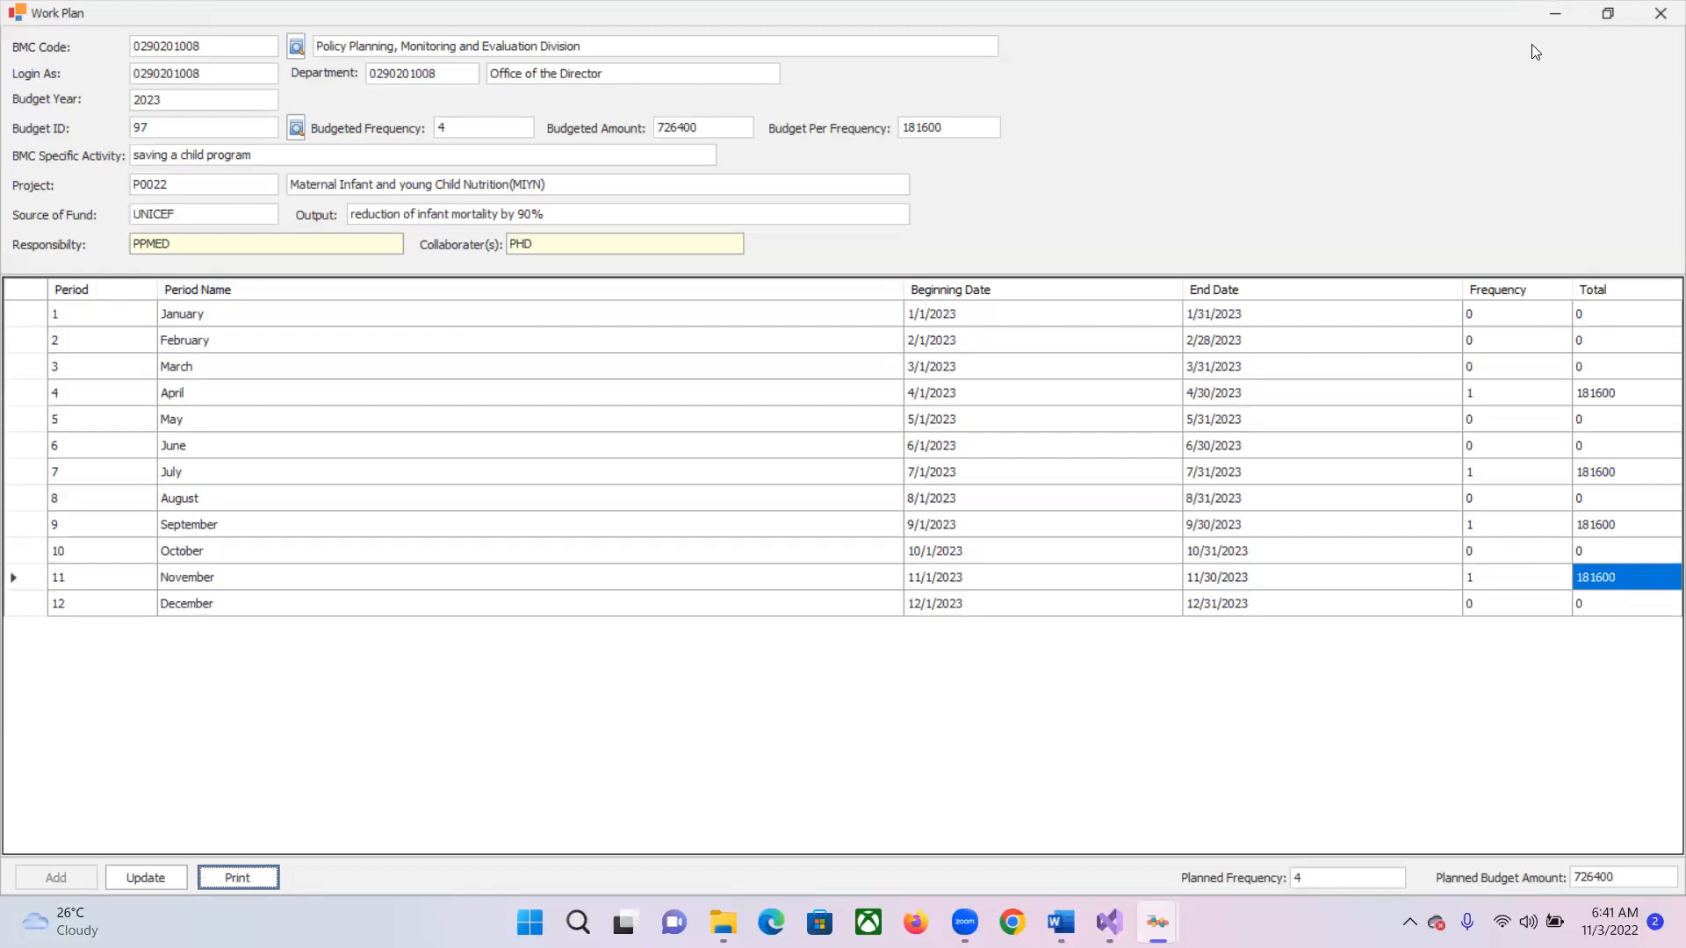
pyautogui.click(1645, 14)
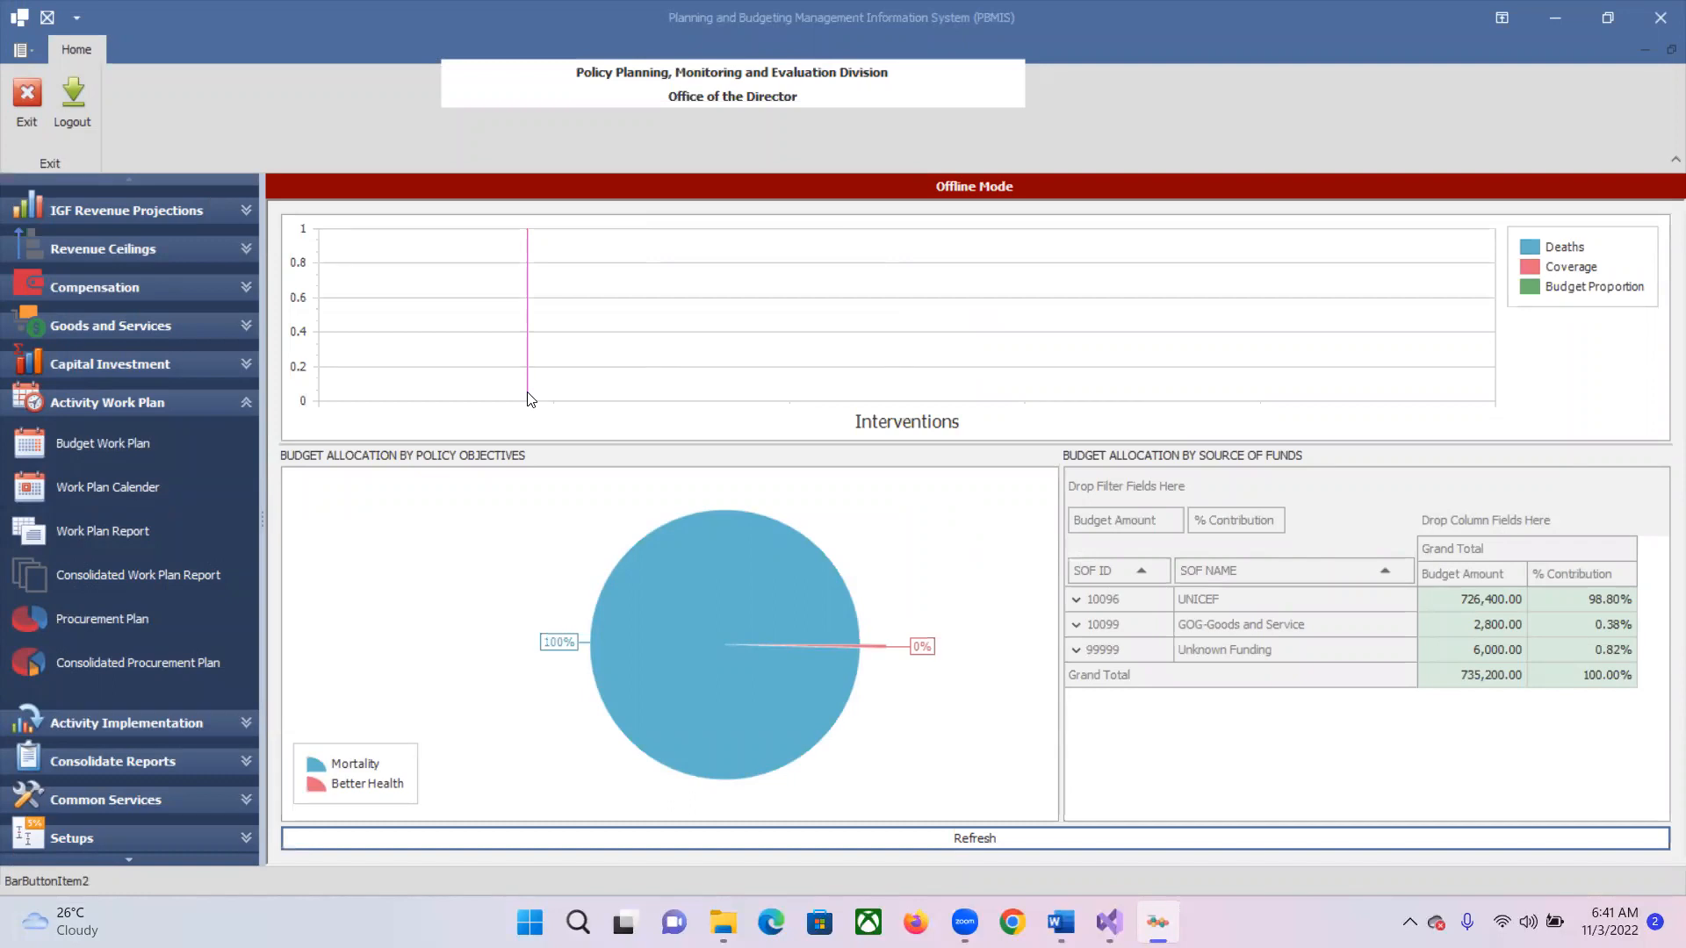
# Reopen the budget work plan maximized and load the saved "saving a child program" activity
pyautogui.click(132, 452)
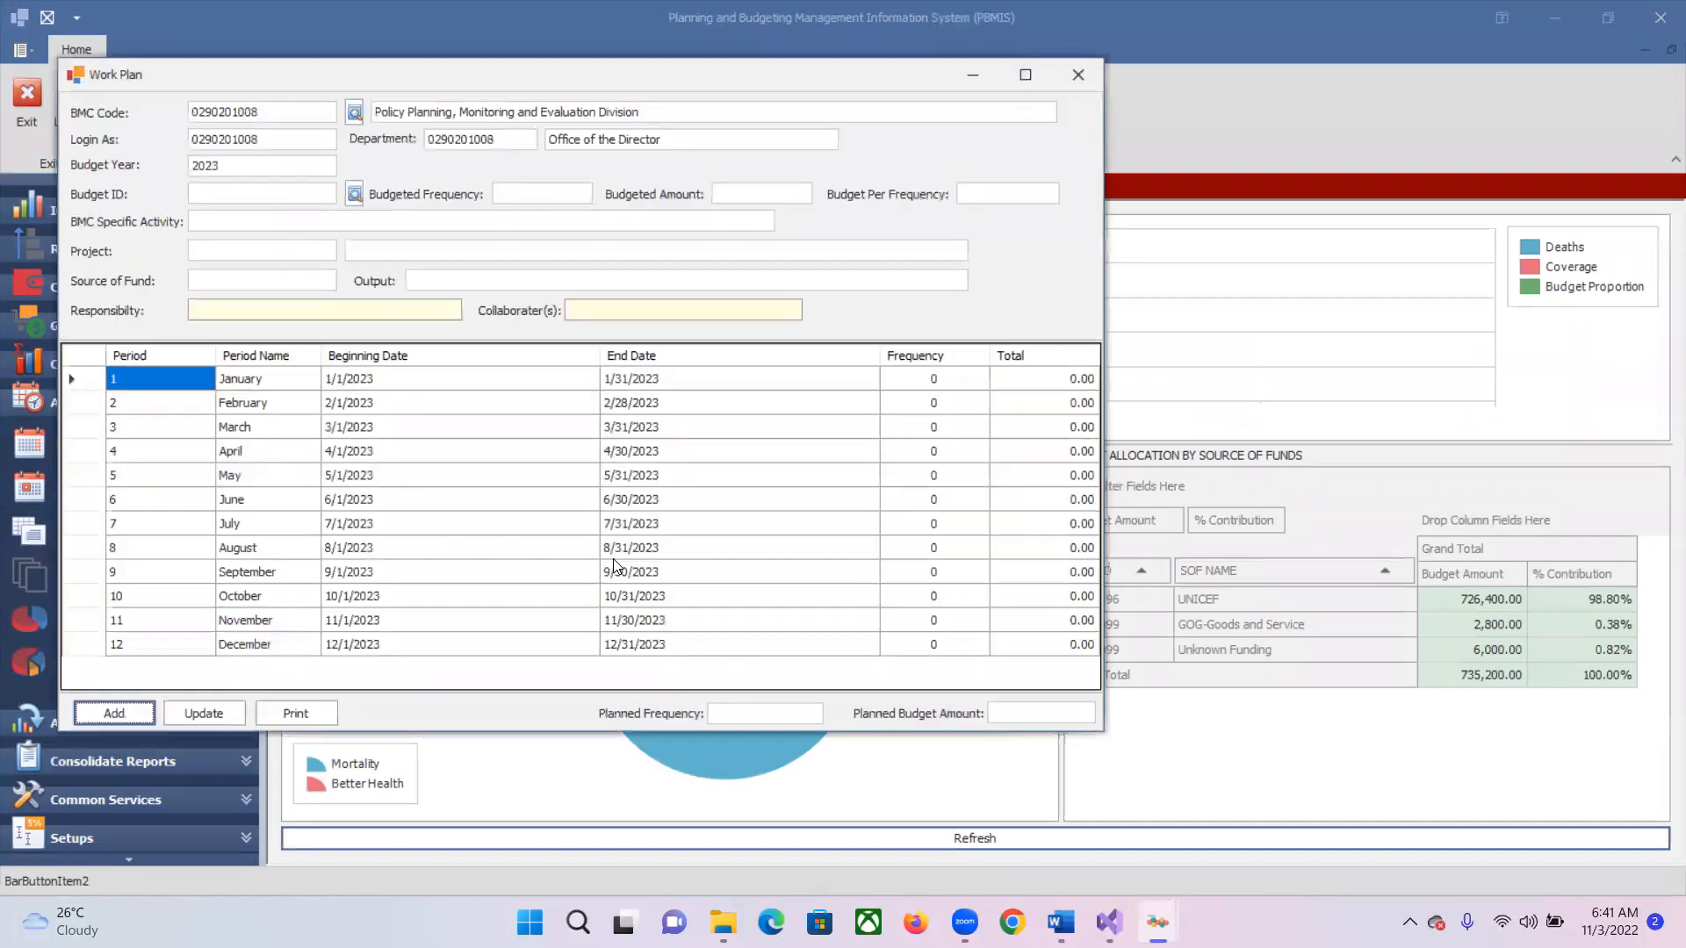
pyautogui.click(1024, 75)
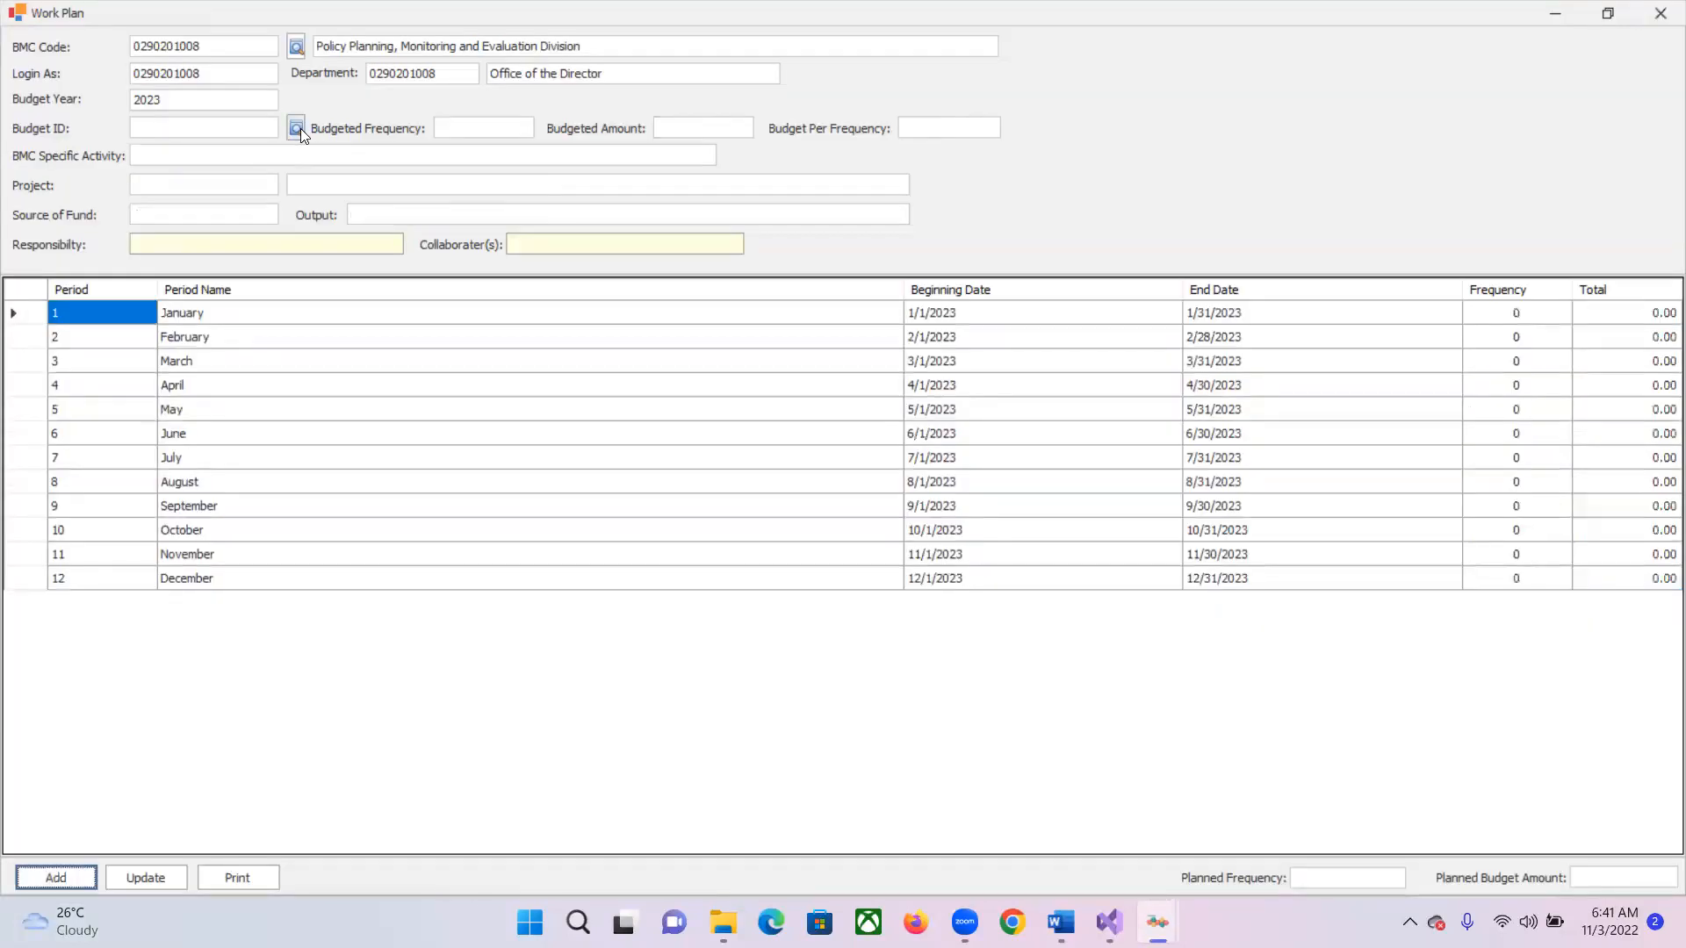
pyautogui.click(297, 128)
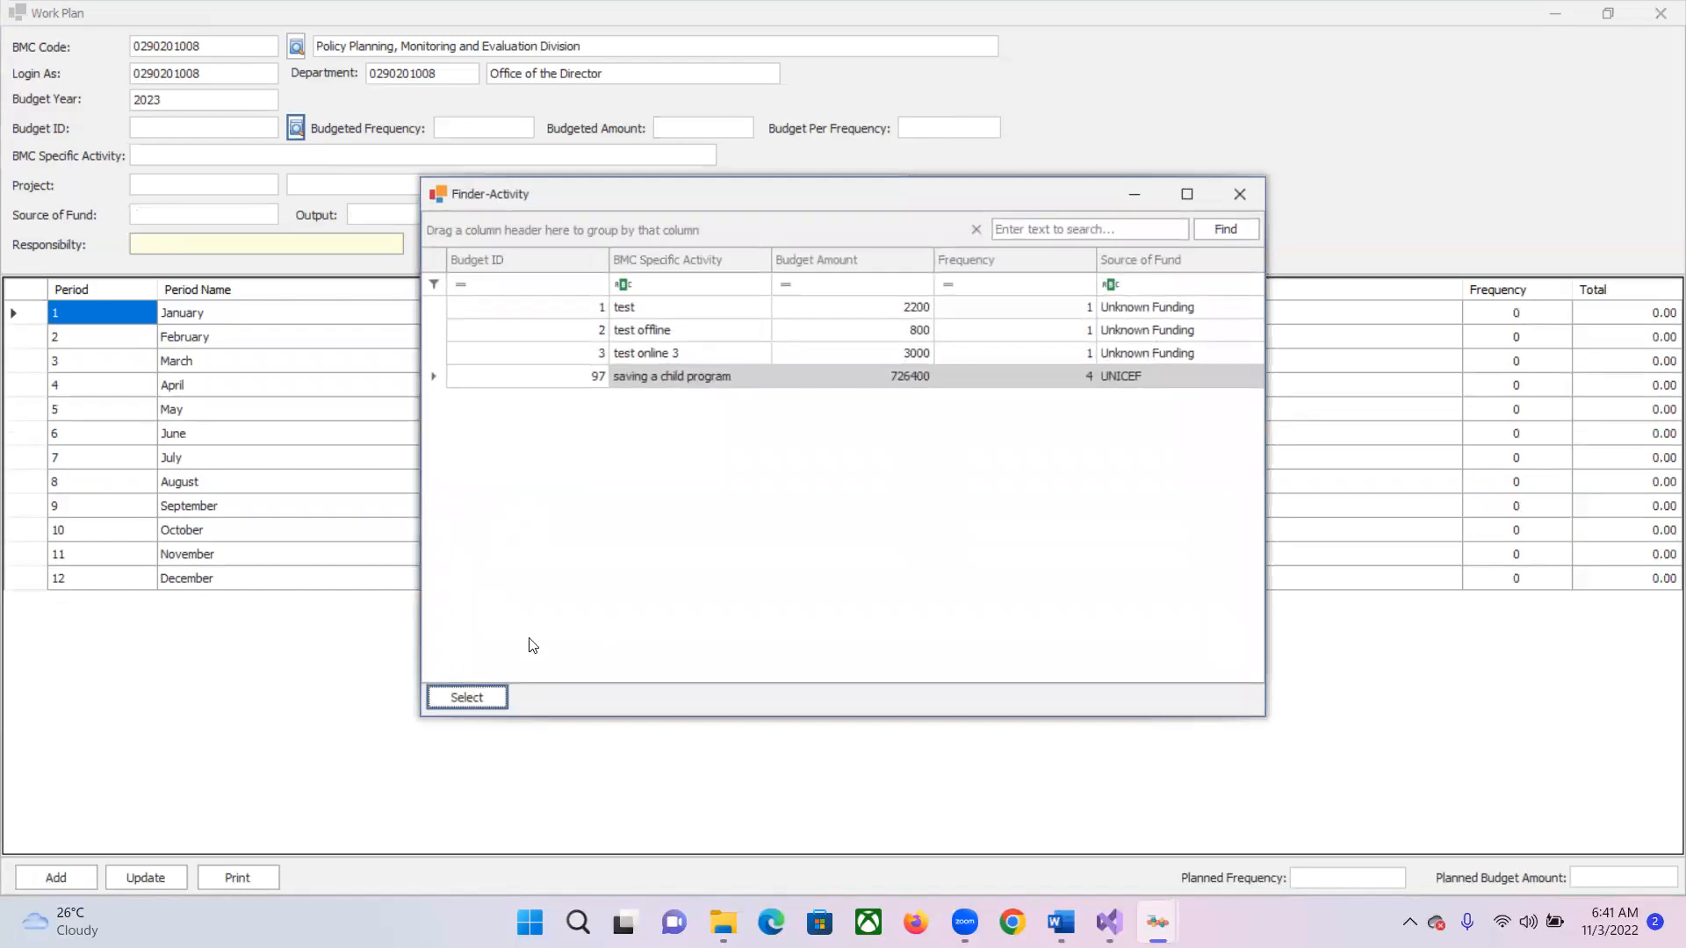
pyautogui.click(466, 697)
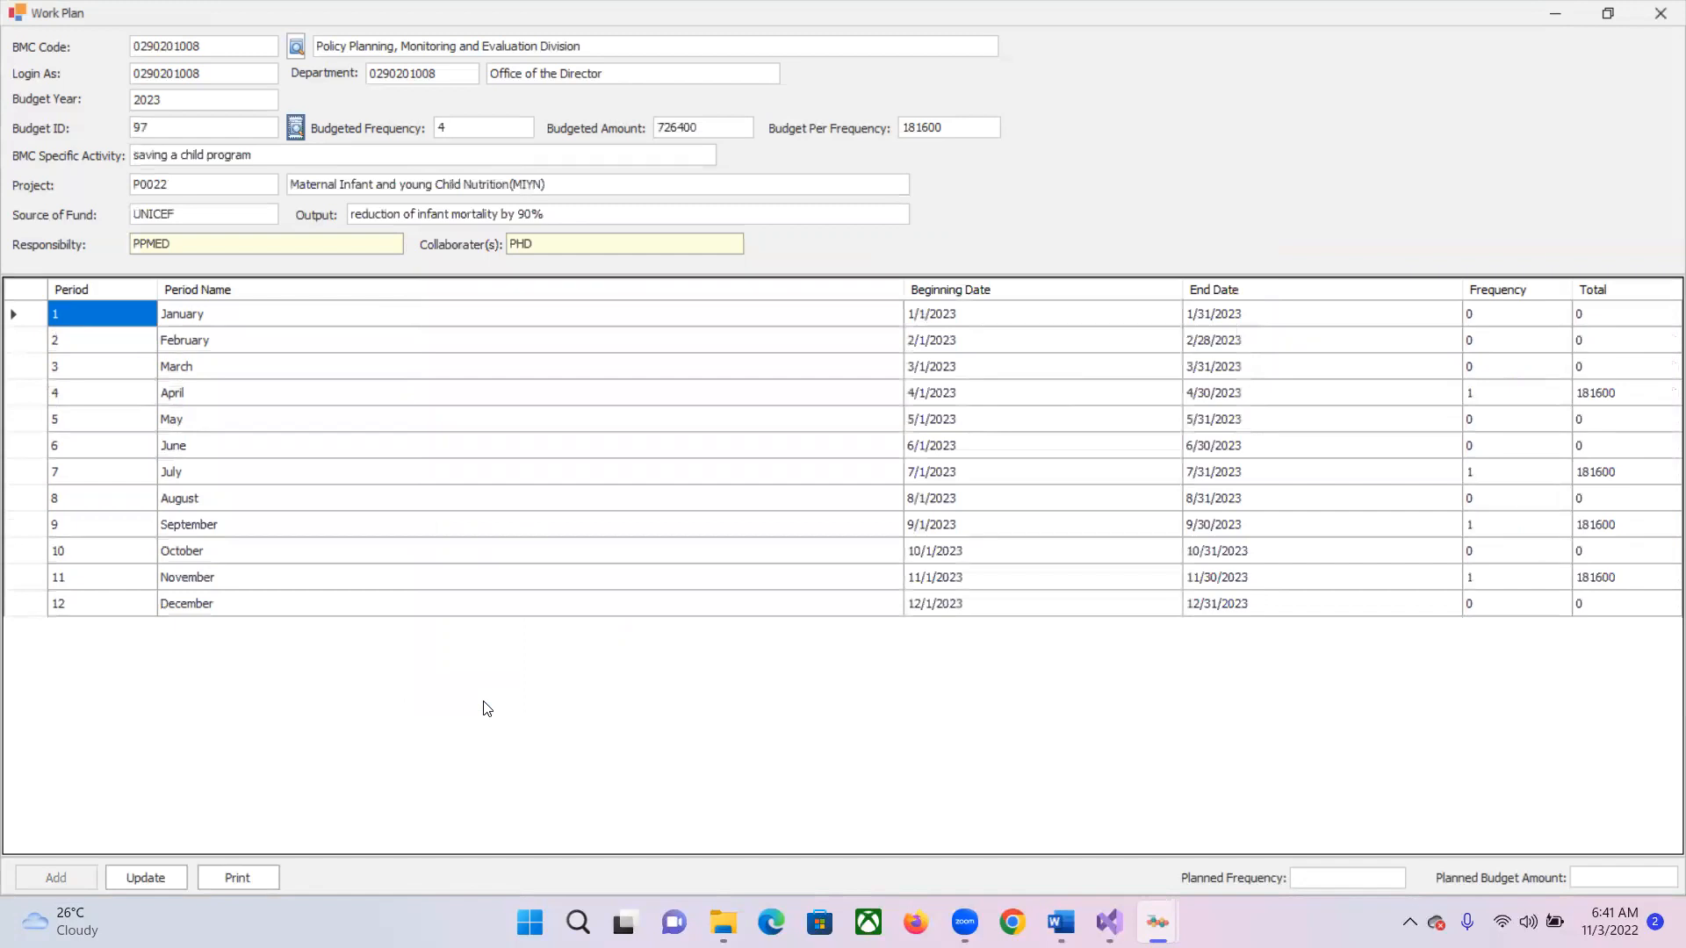
# Set the frequency to 0 for November and 1 for December, and update the work plan
pyautogui.click(1481, 588)
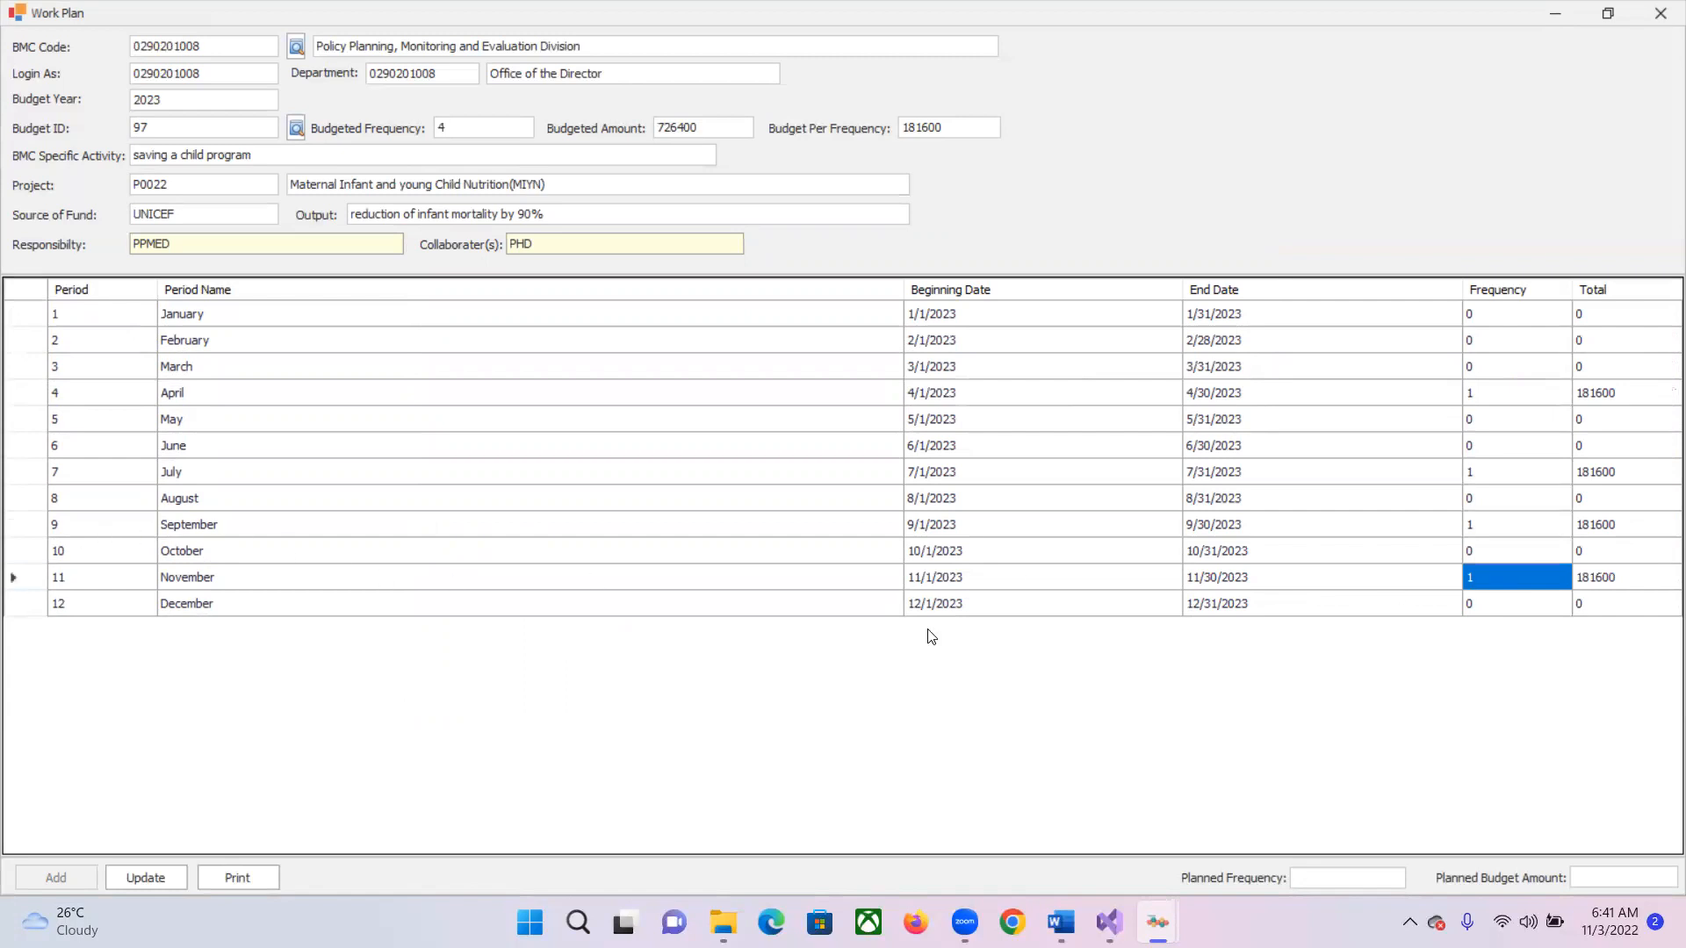
pyautogui.write('0')
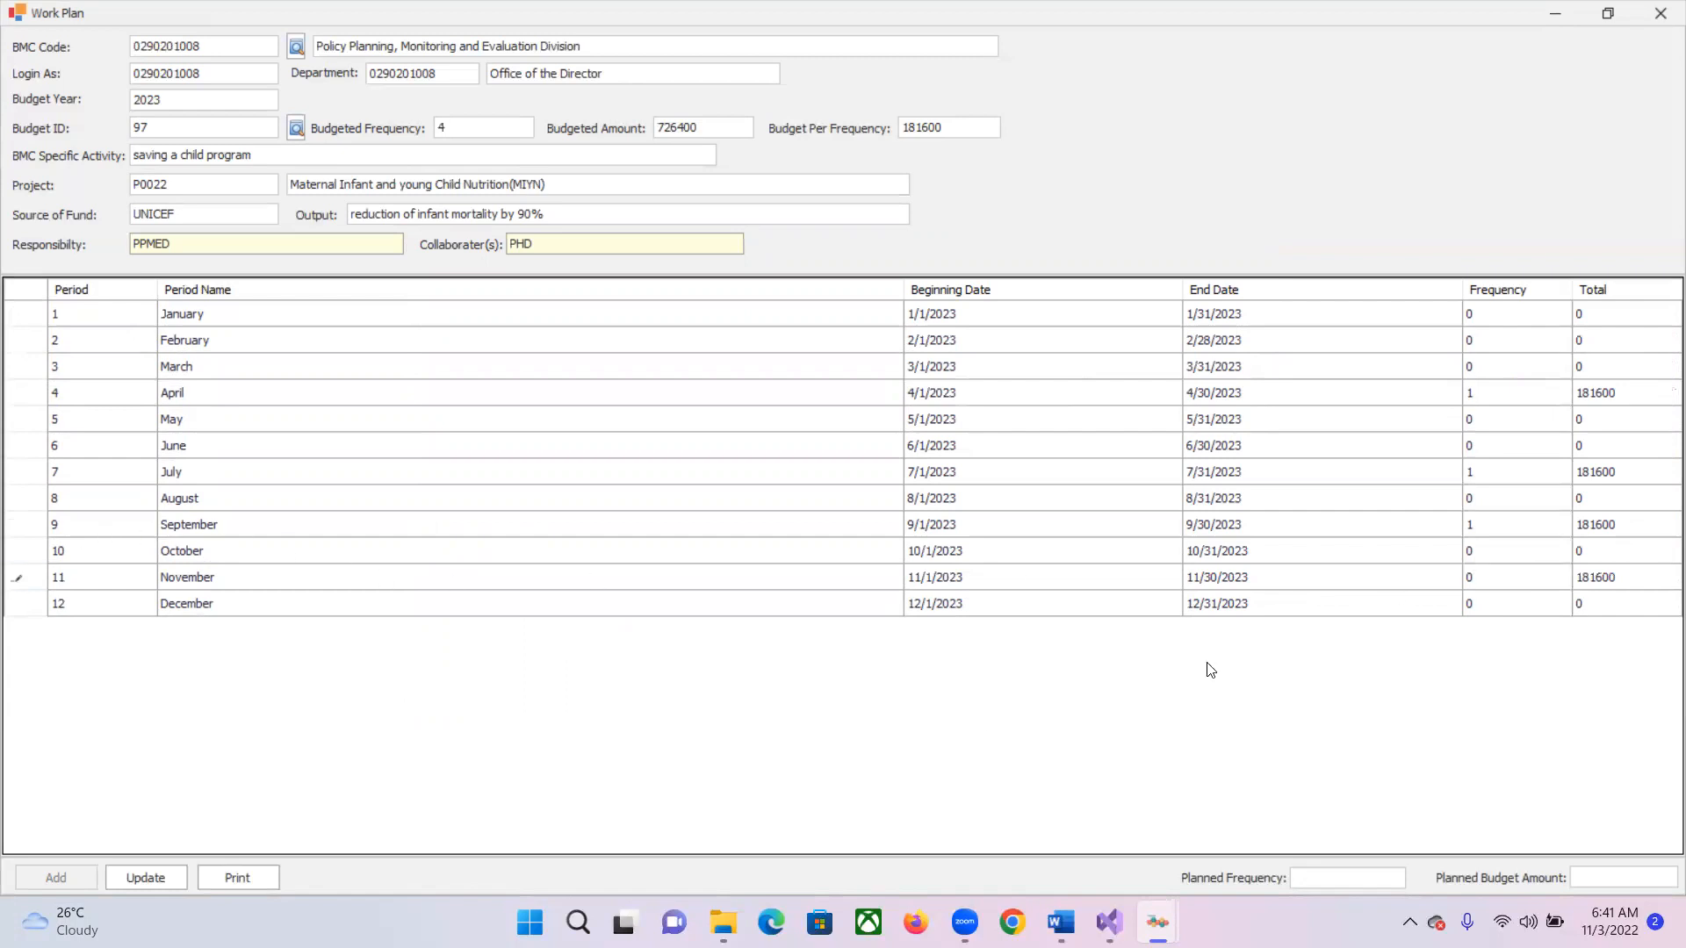
pyautogui.click(1485, 612)
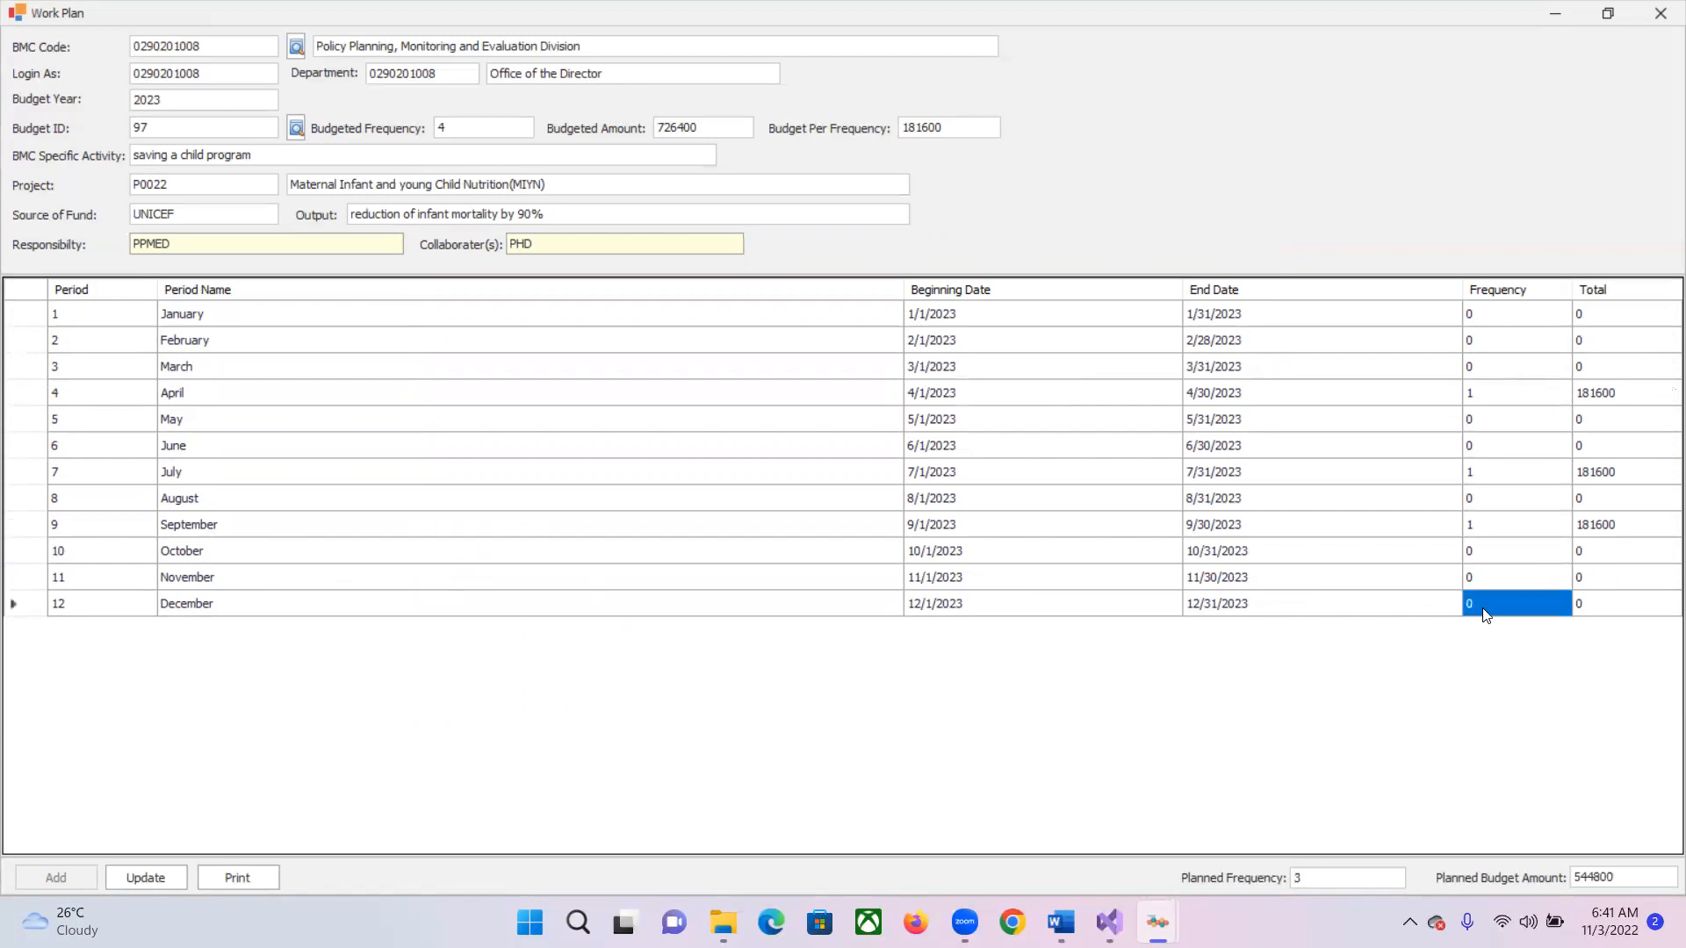
pyautogui.click(1485, 612)
pyautogui.write('1')
pyautogui.click(1505, 585)
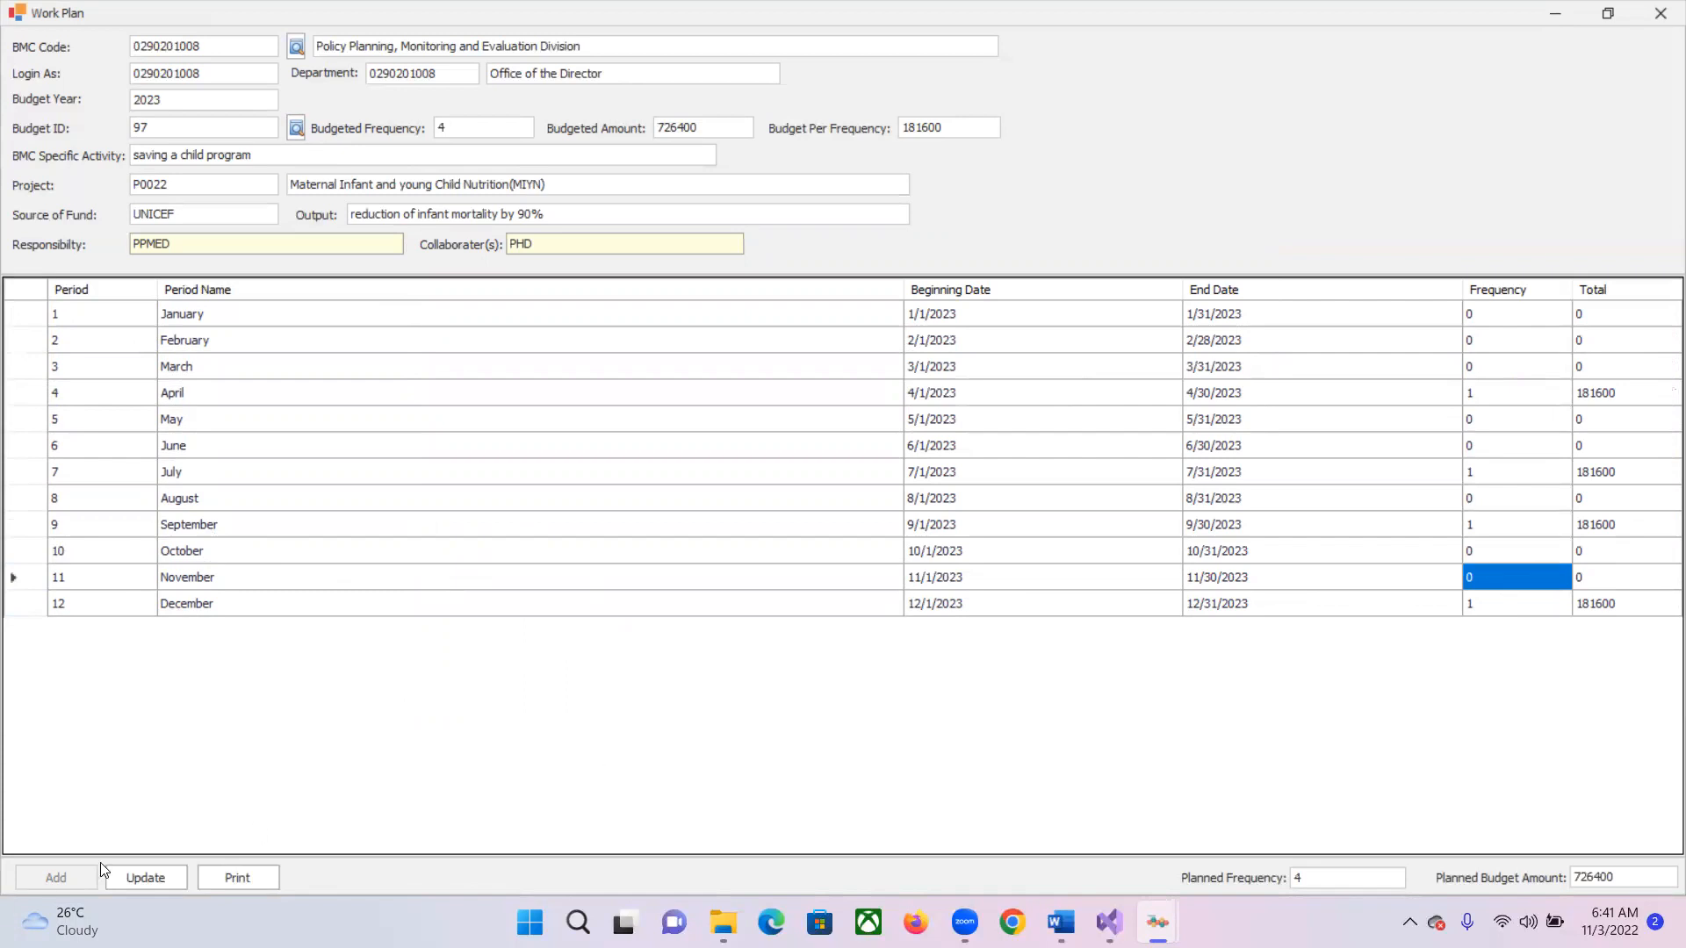
pyautogui.click(135, 876)
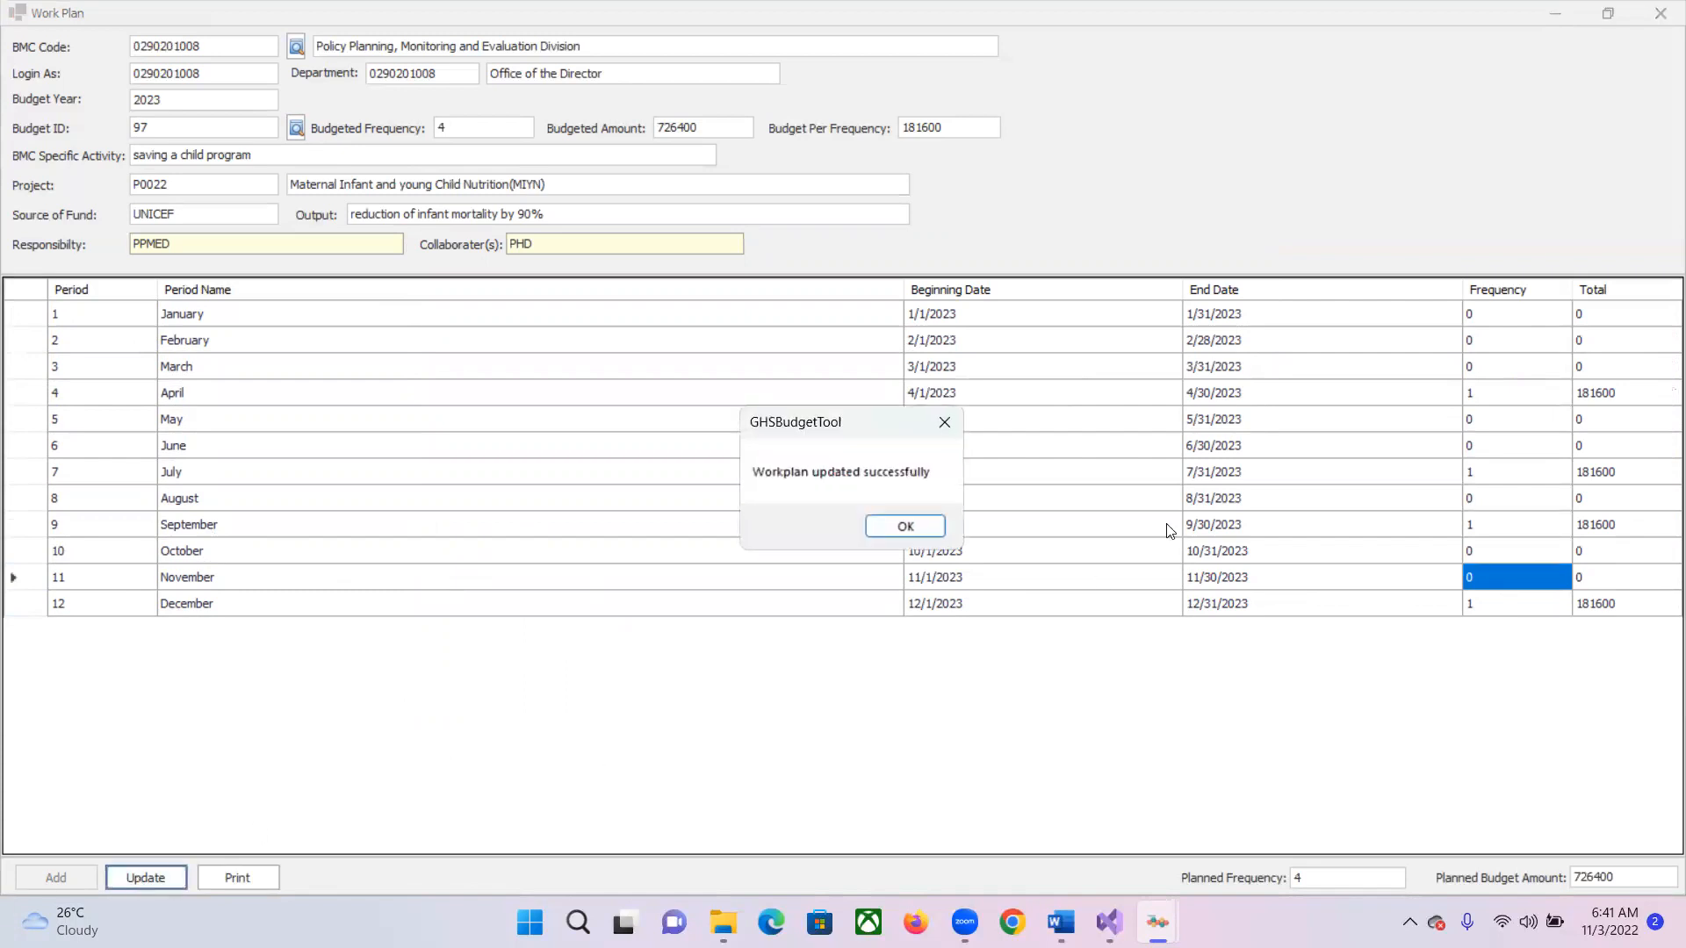
pyautogui.click(916, 533)
# Review the print preview of the revised work plan down to its total, and close it together with the work plan
pyautogui.click(251, 869)
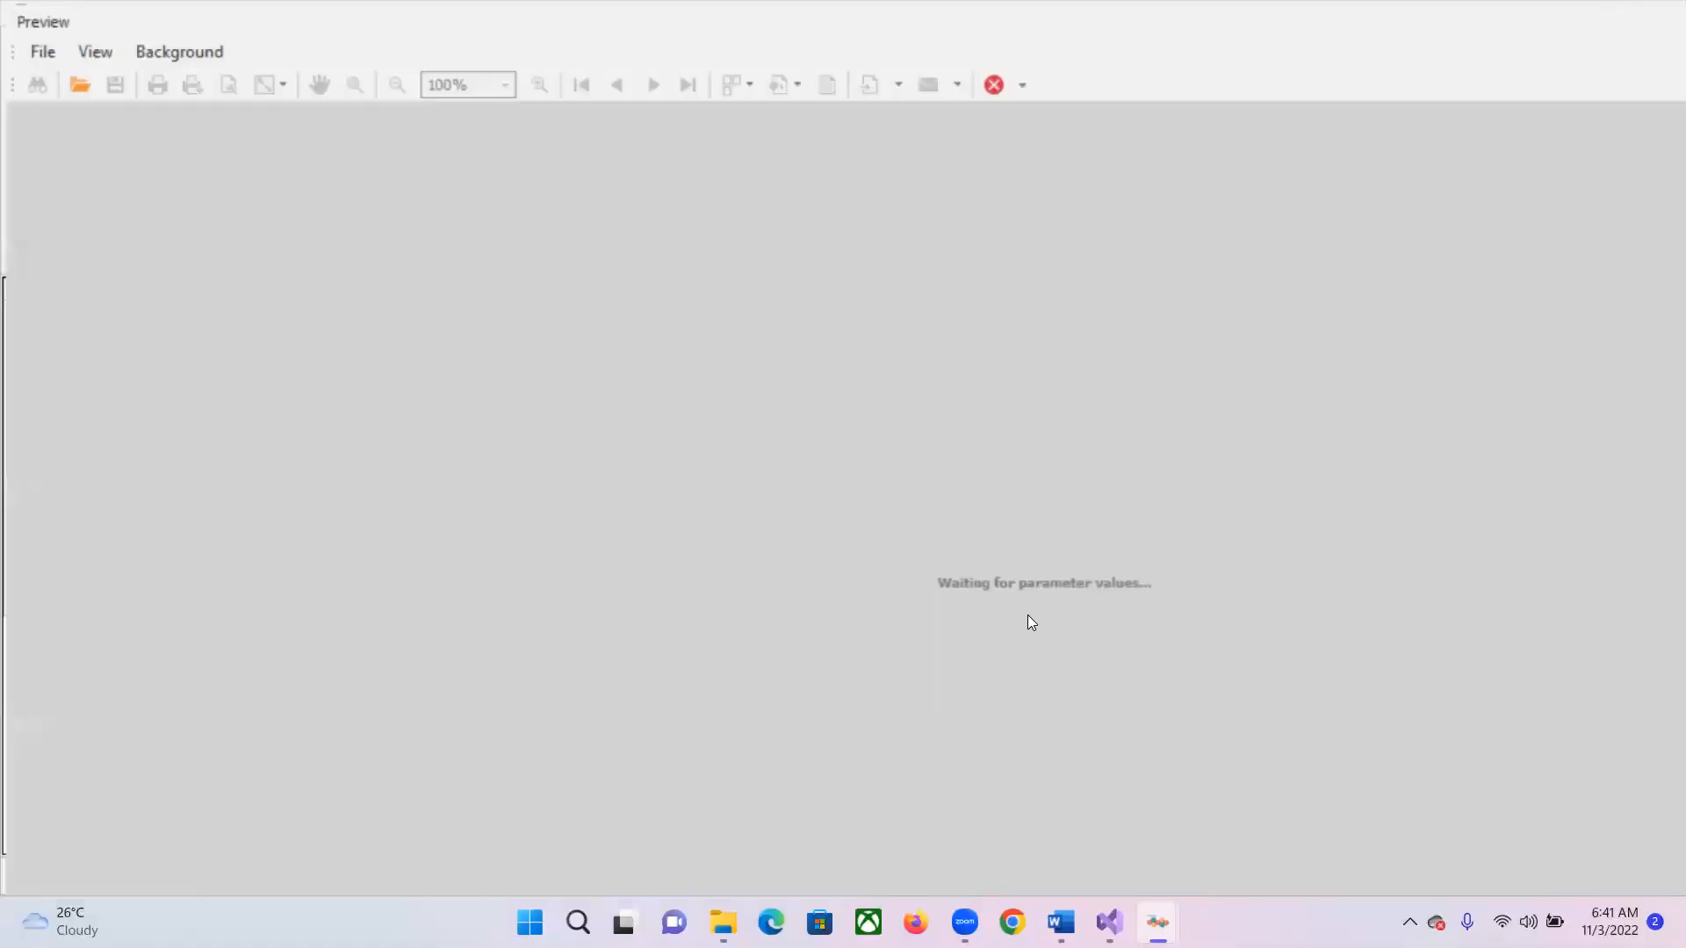
pyautogui.scroll(-3, 1312, 486)
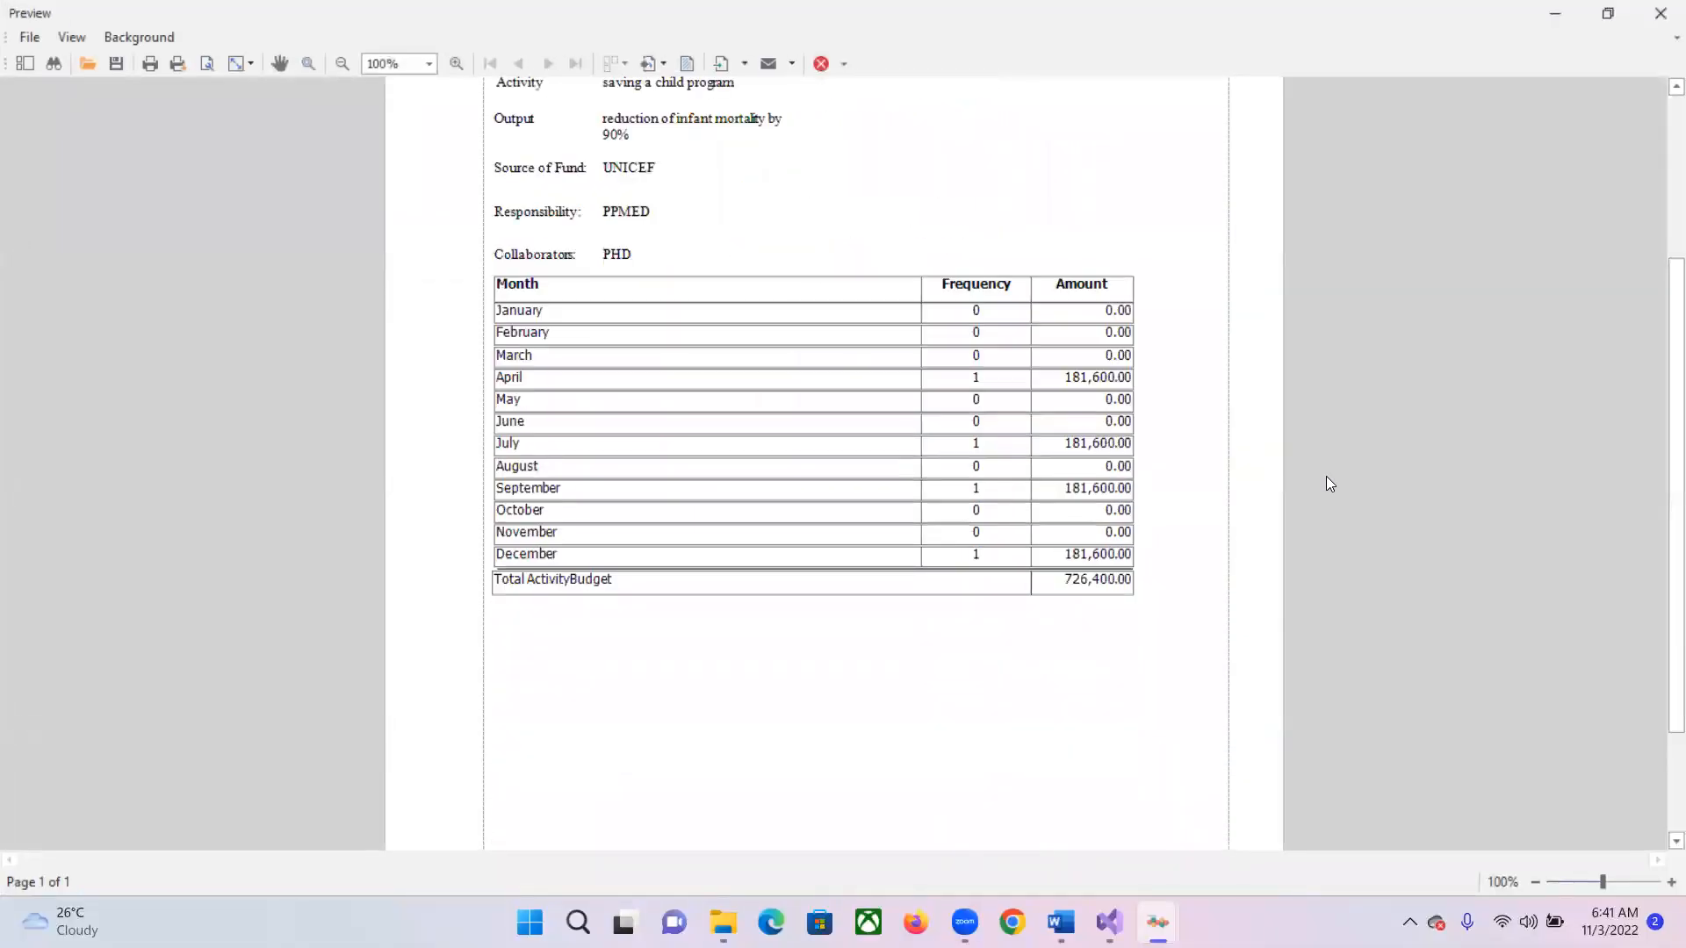
pyautogui.click(1661, 14)
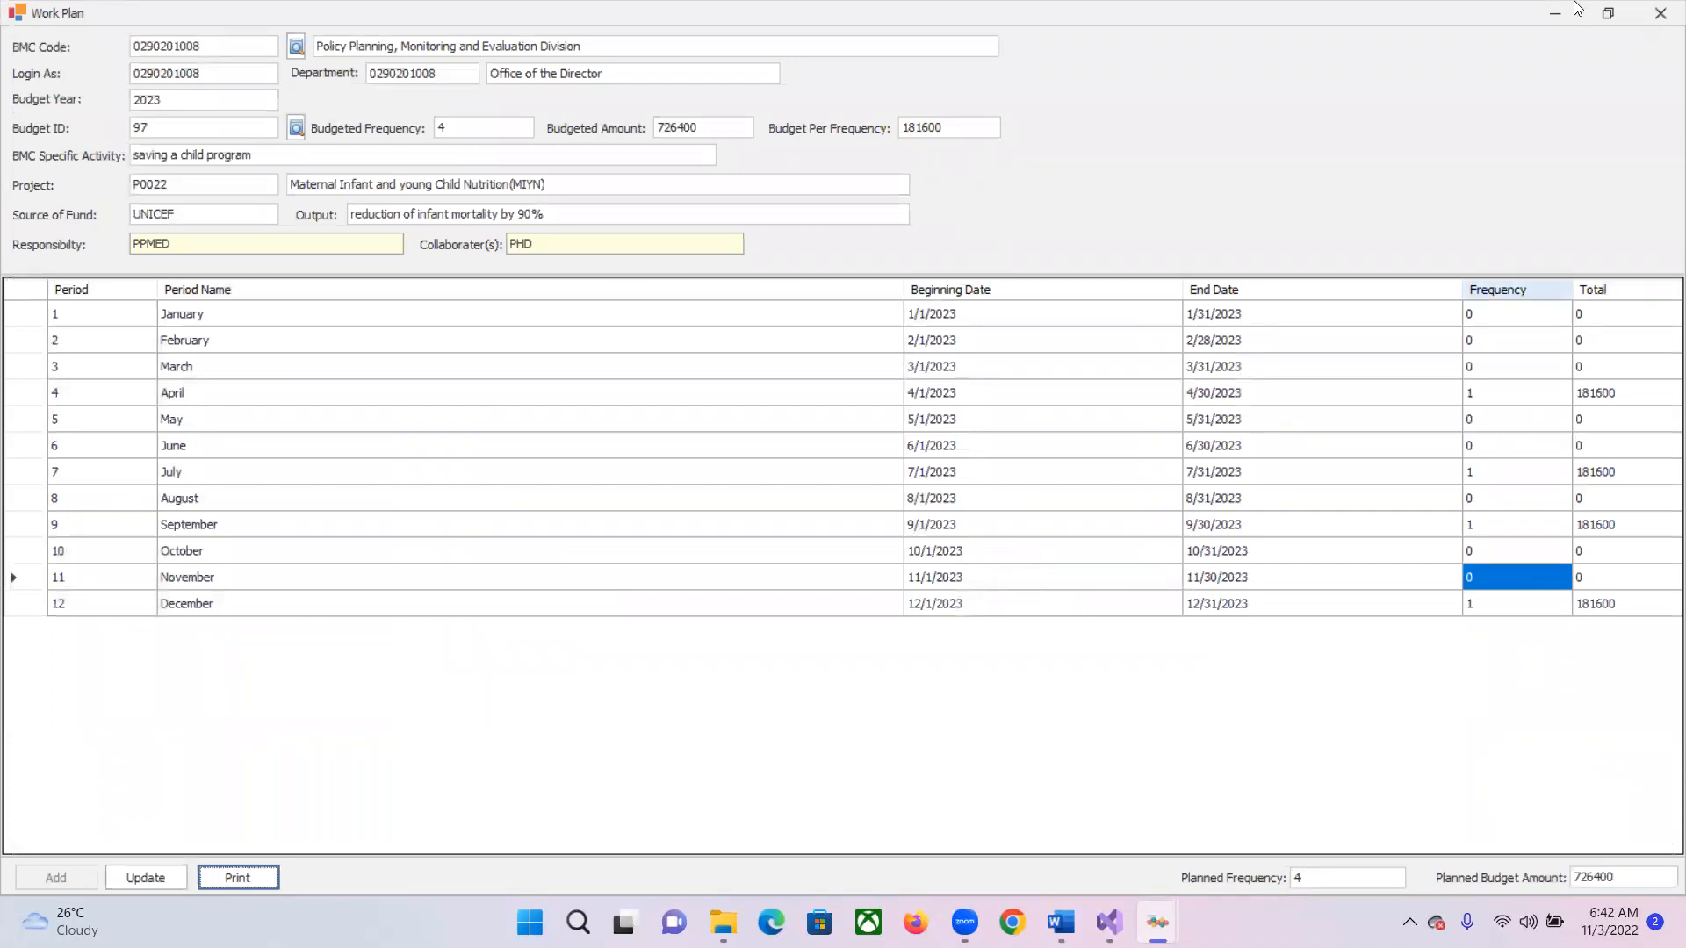
pyautogui.click(1650, 19)
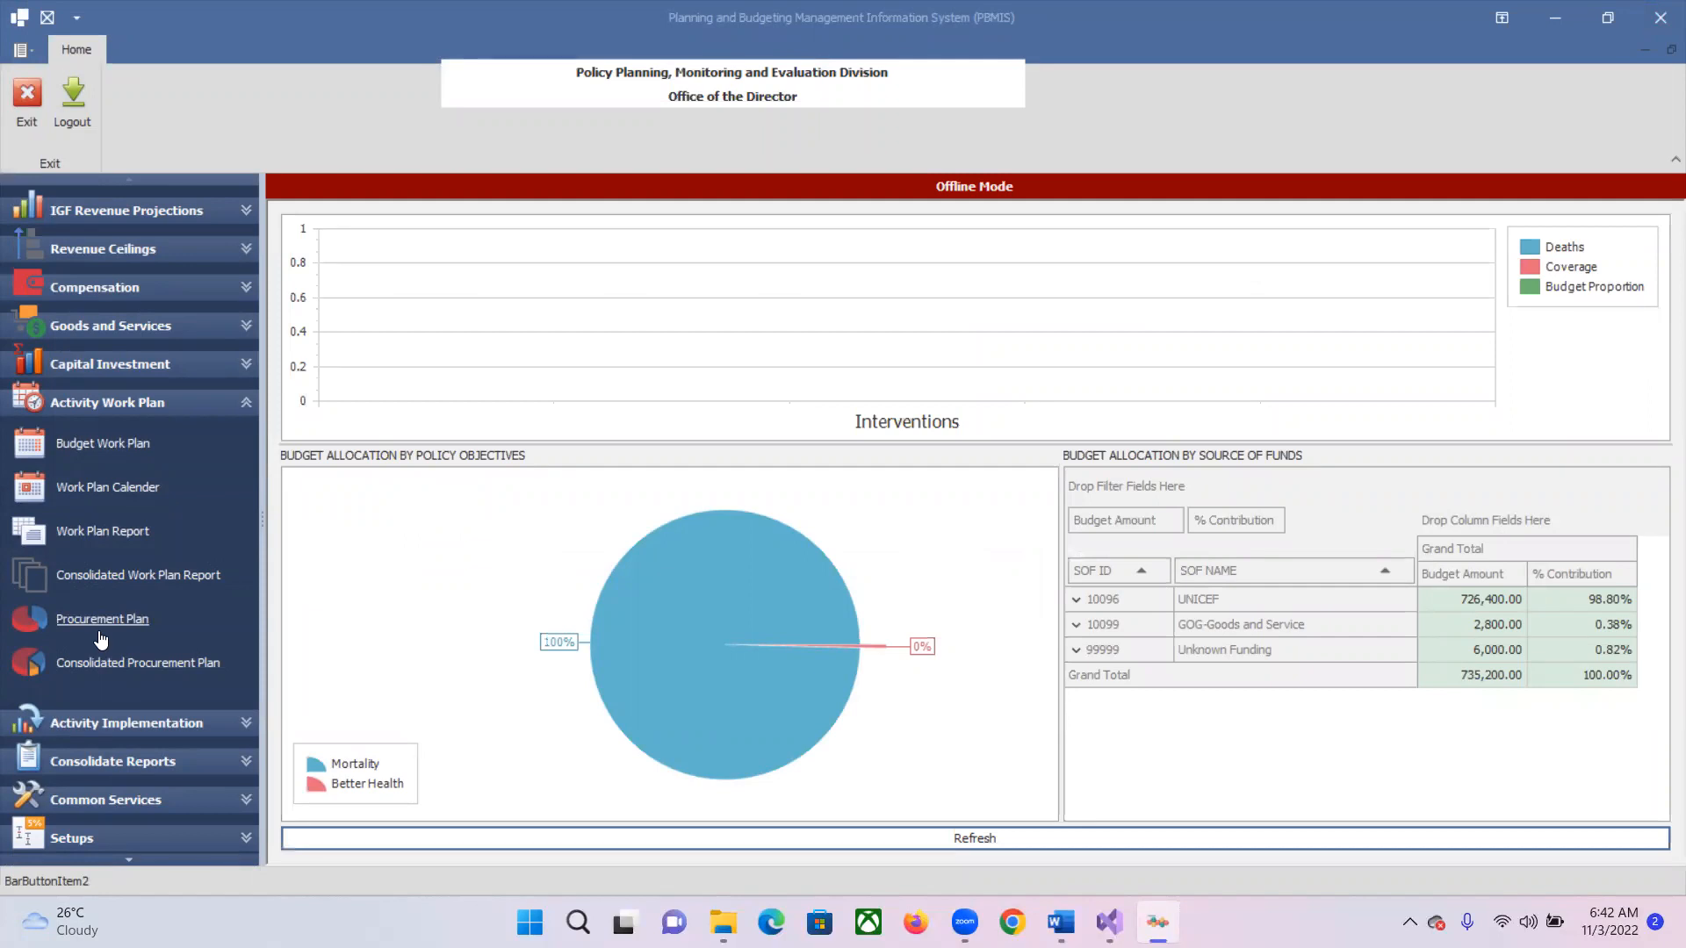
# Generate the 2023 work plan report for all quarters, and view and close its print preview
pyautogui.click(104, 536)
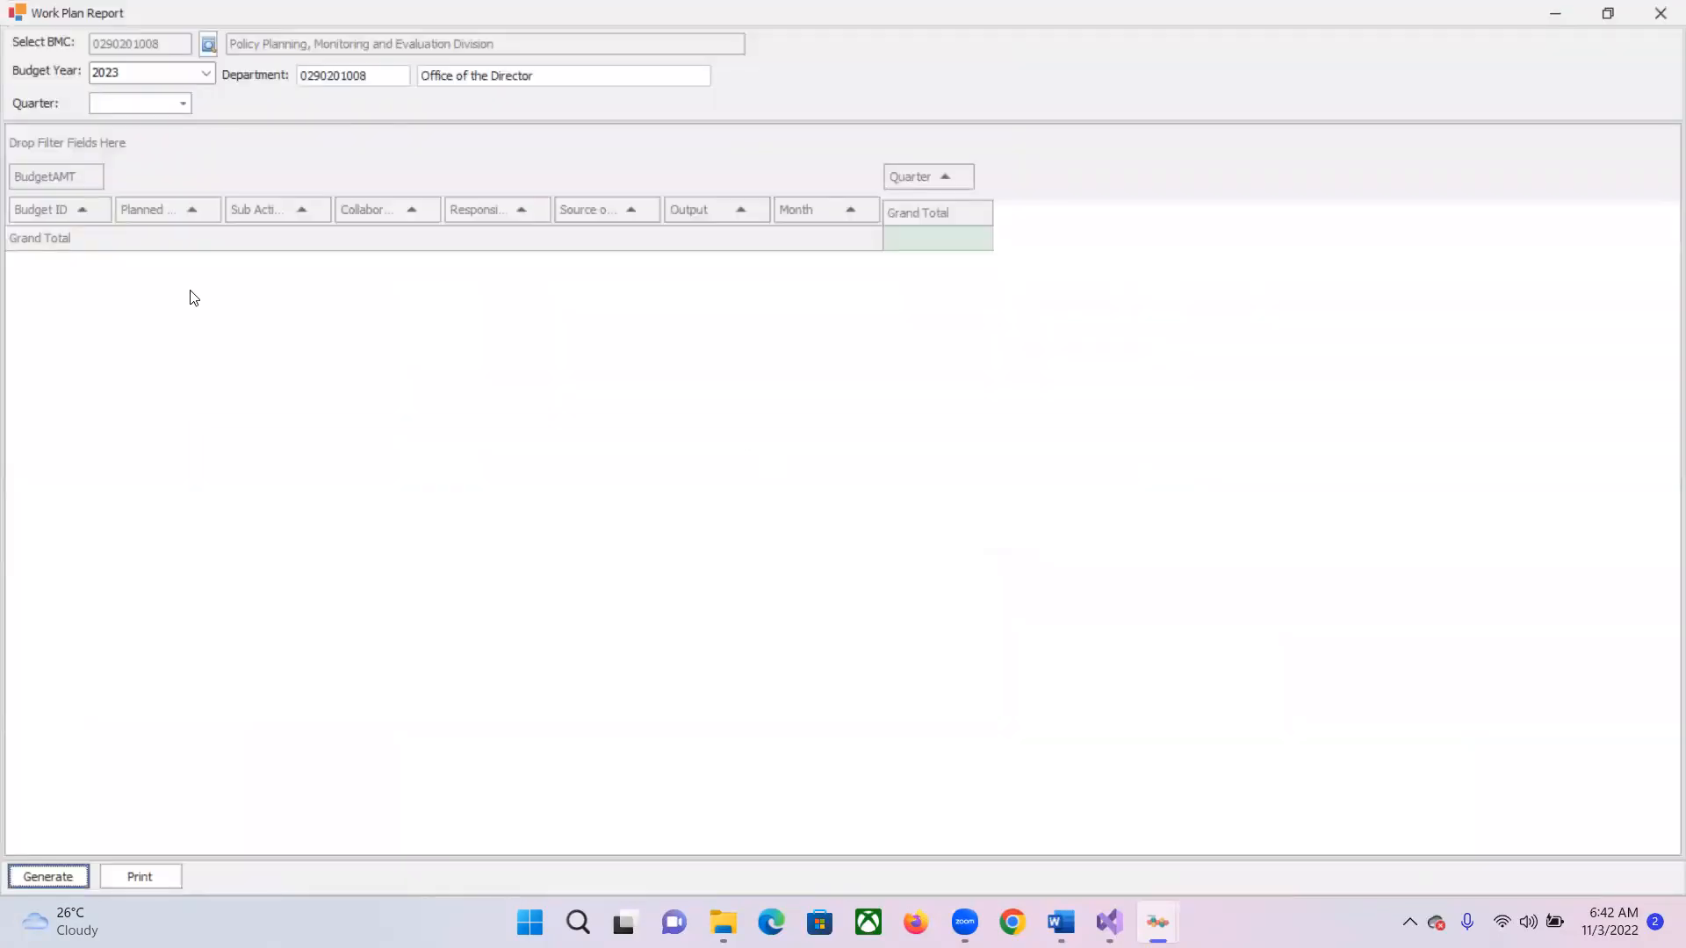
pyautogui.click(184, 103)
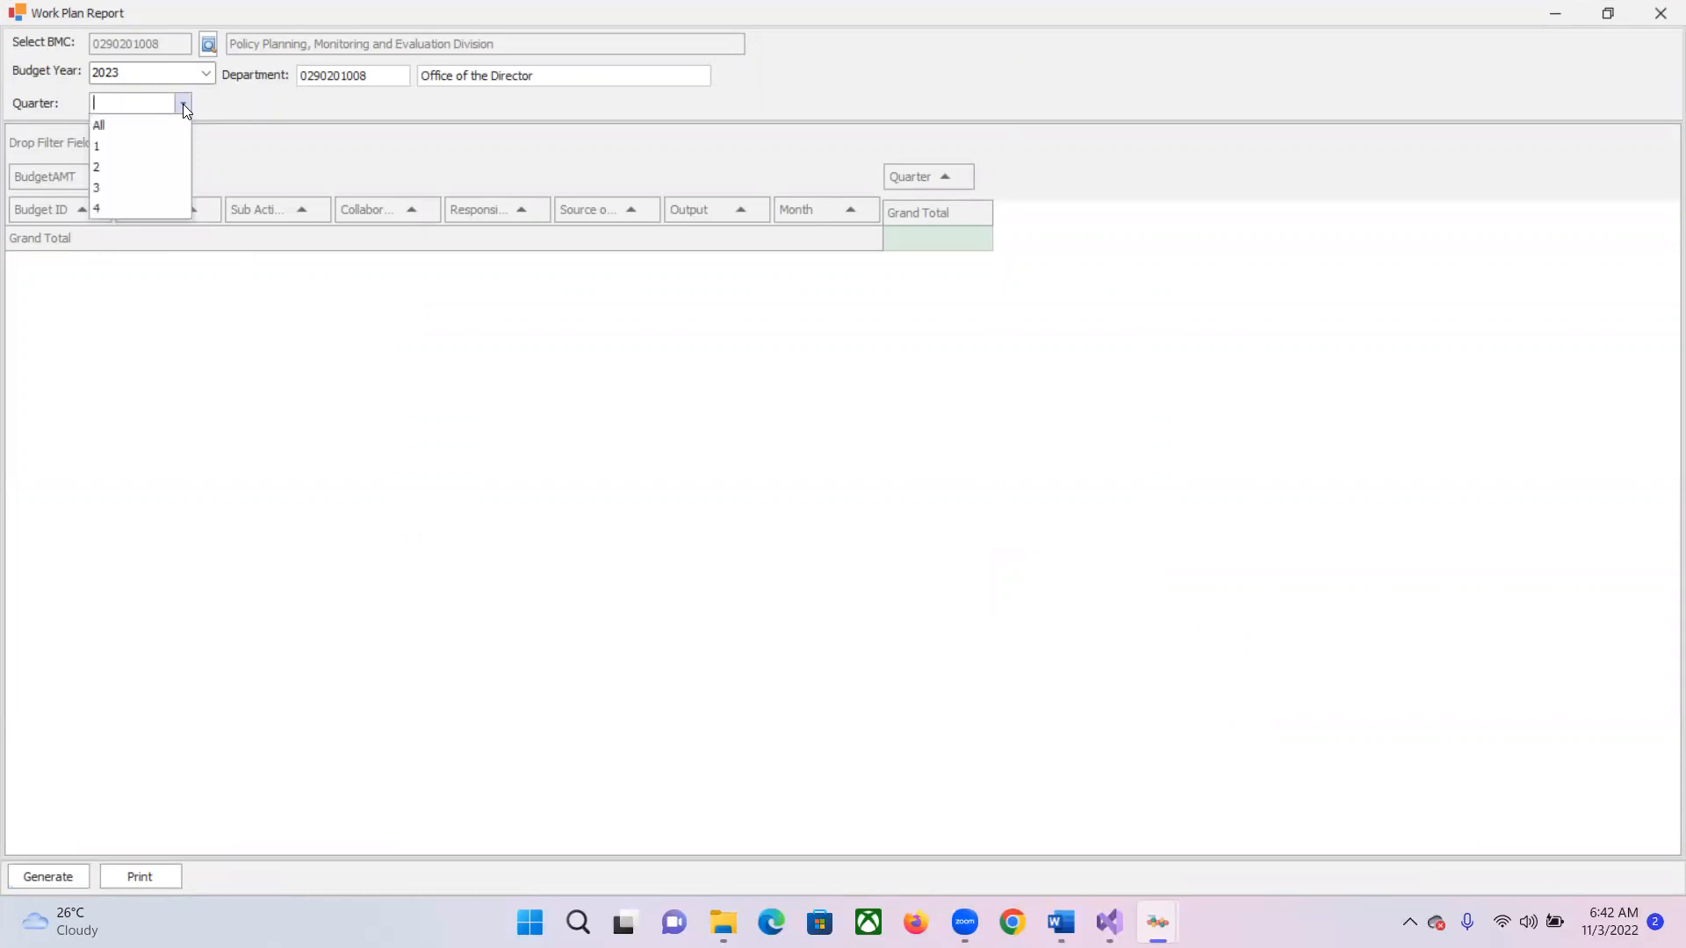
pyautogui.click(129, 127)
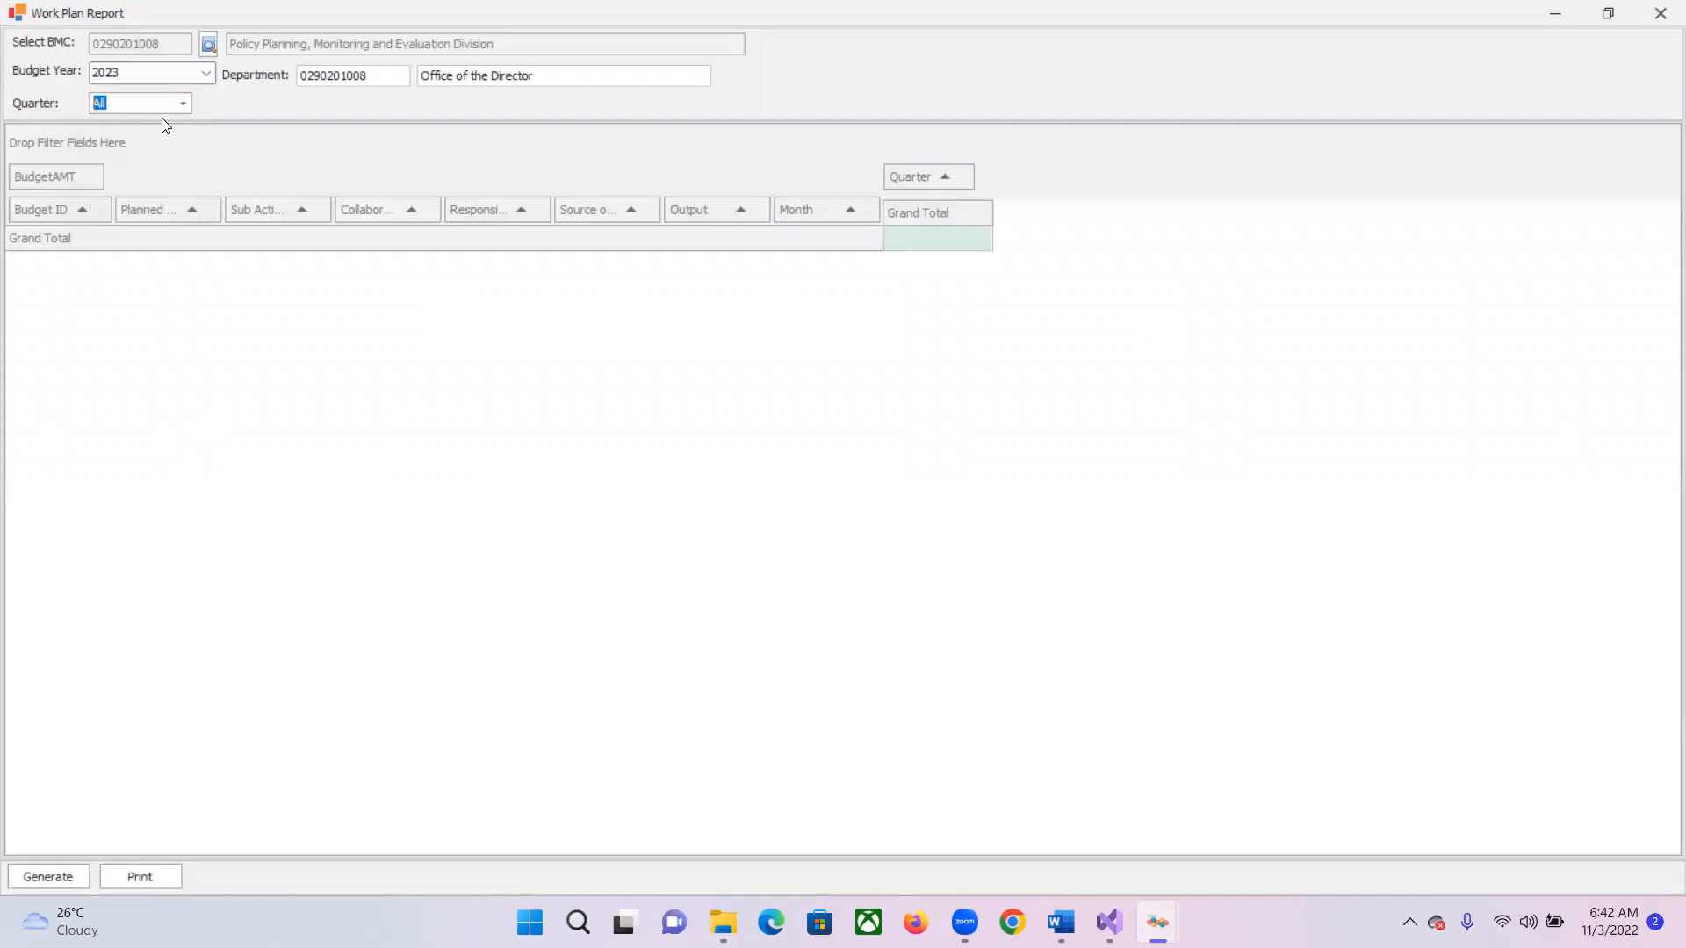
pyautogui.click(48, 871)
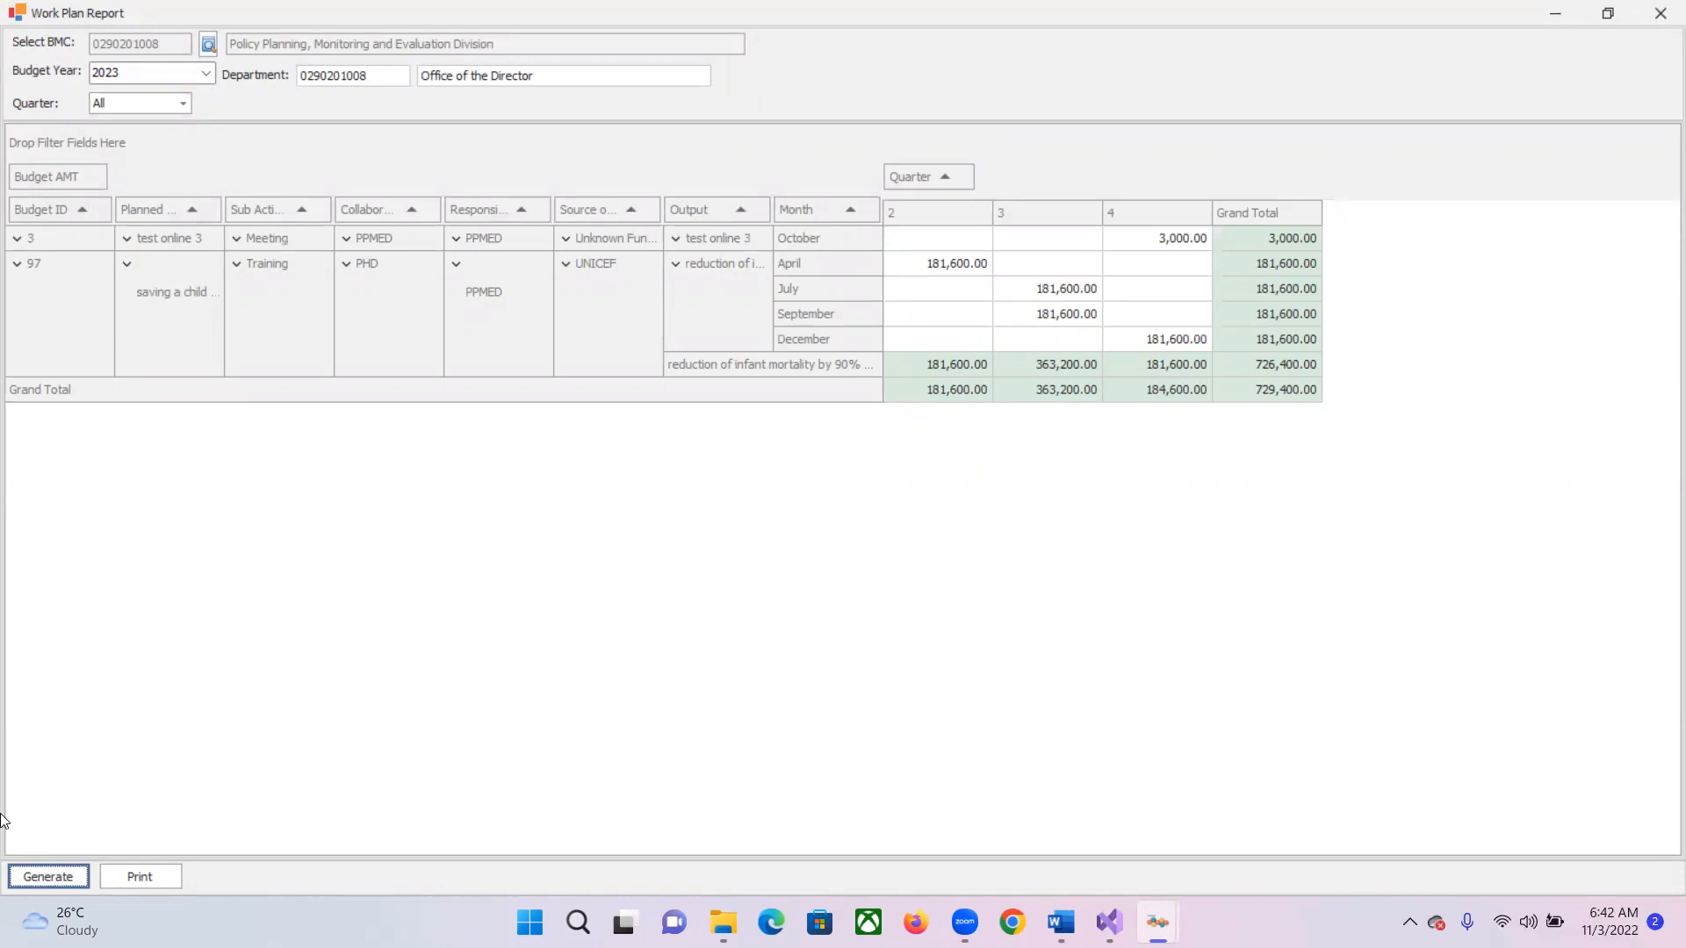
pyautogui.click(146, 886)
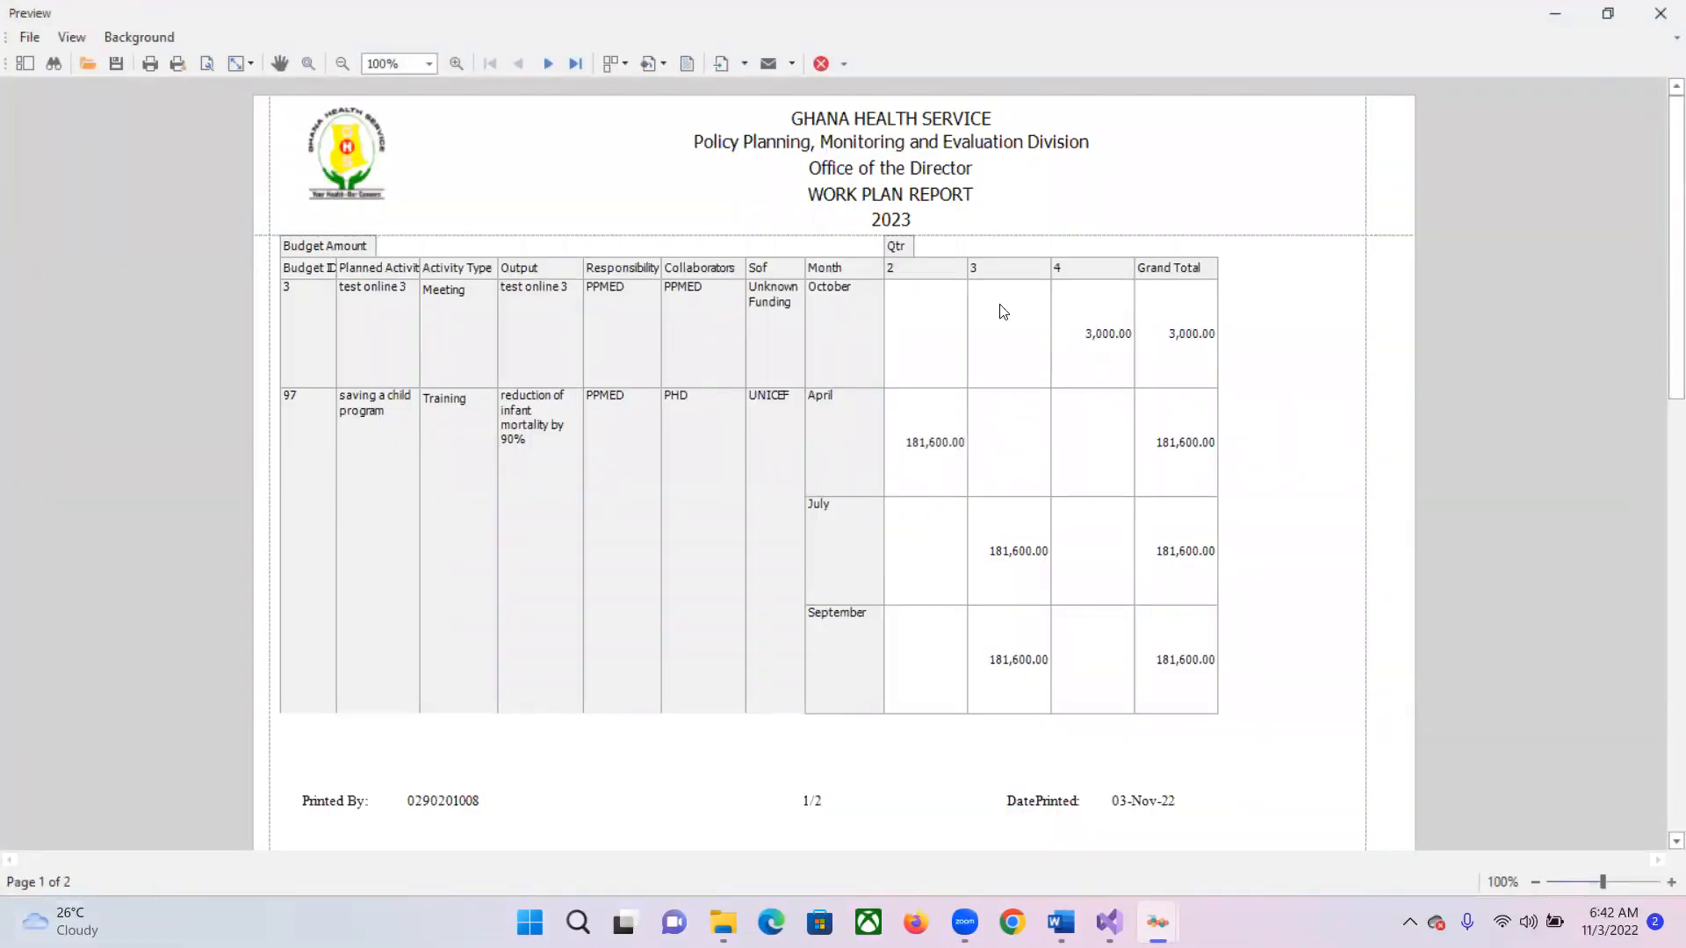
pyautogui.click(1660, 10)
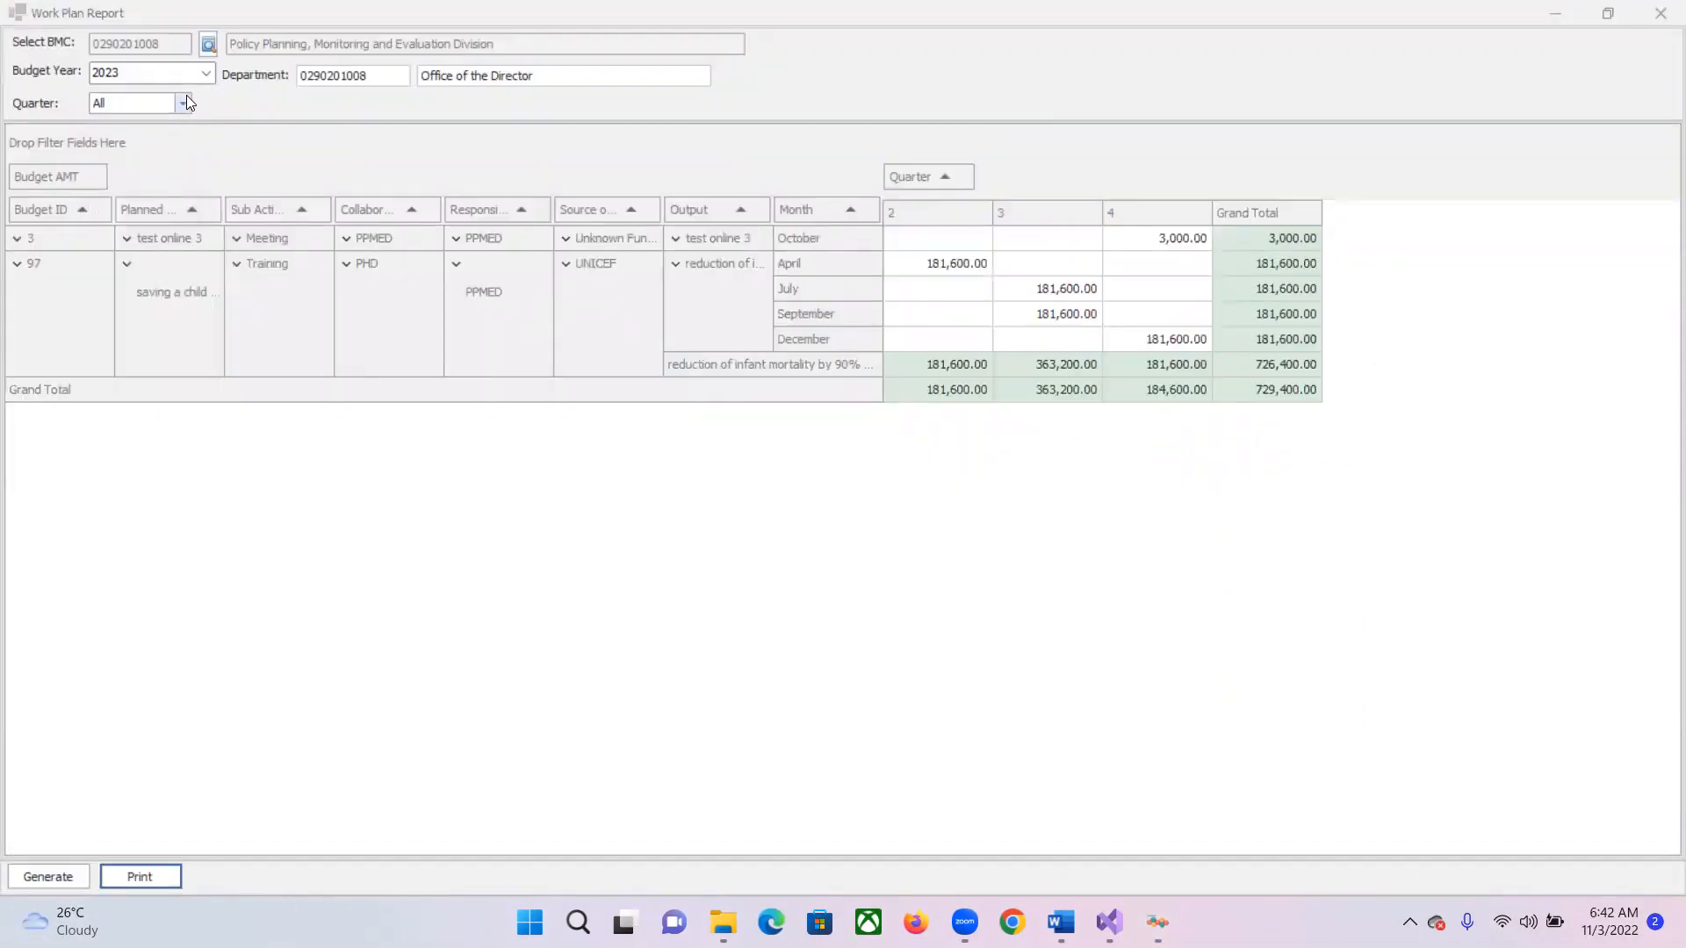
# Generate the 2023 work plan report for quarter 1
pyautogui.click(186, 98)
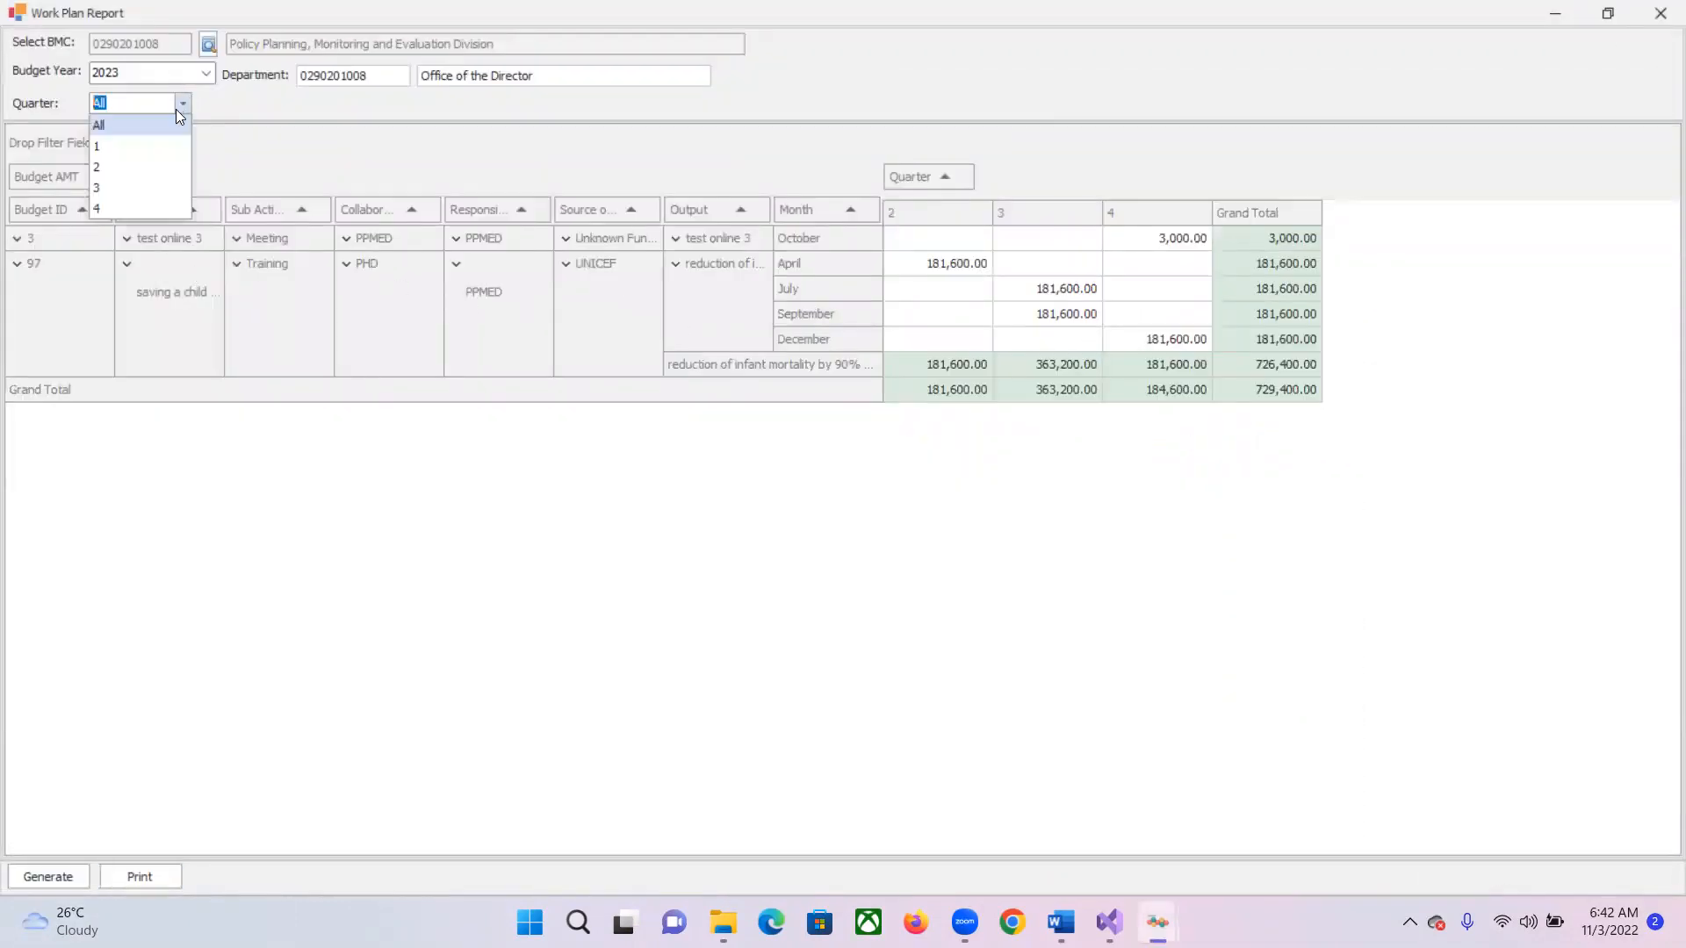
pyautogui.click(123, 146)
pyautogui.click(81, 876)
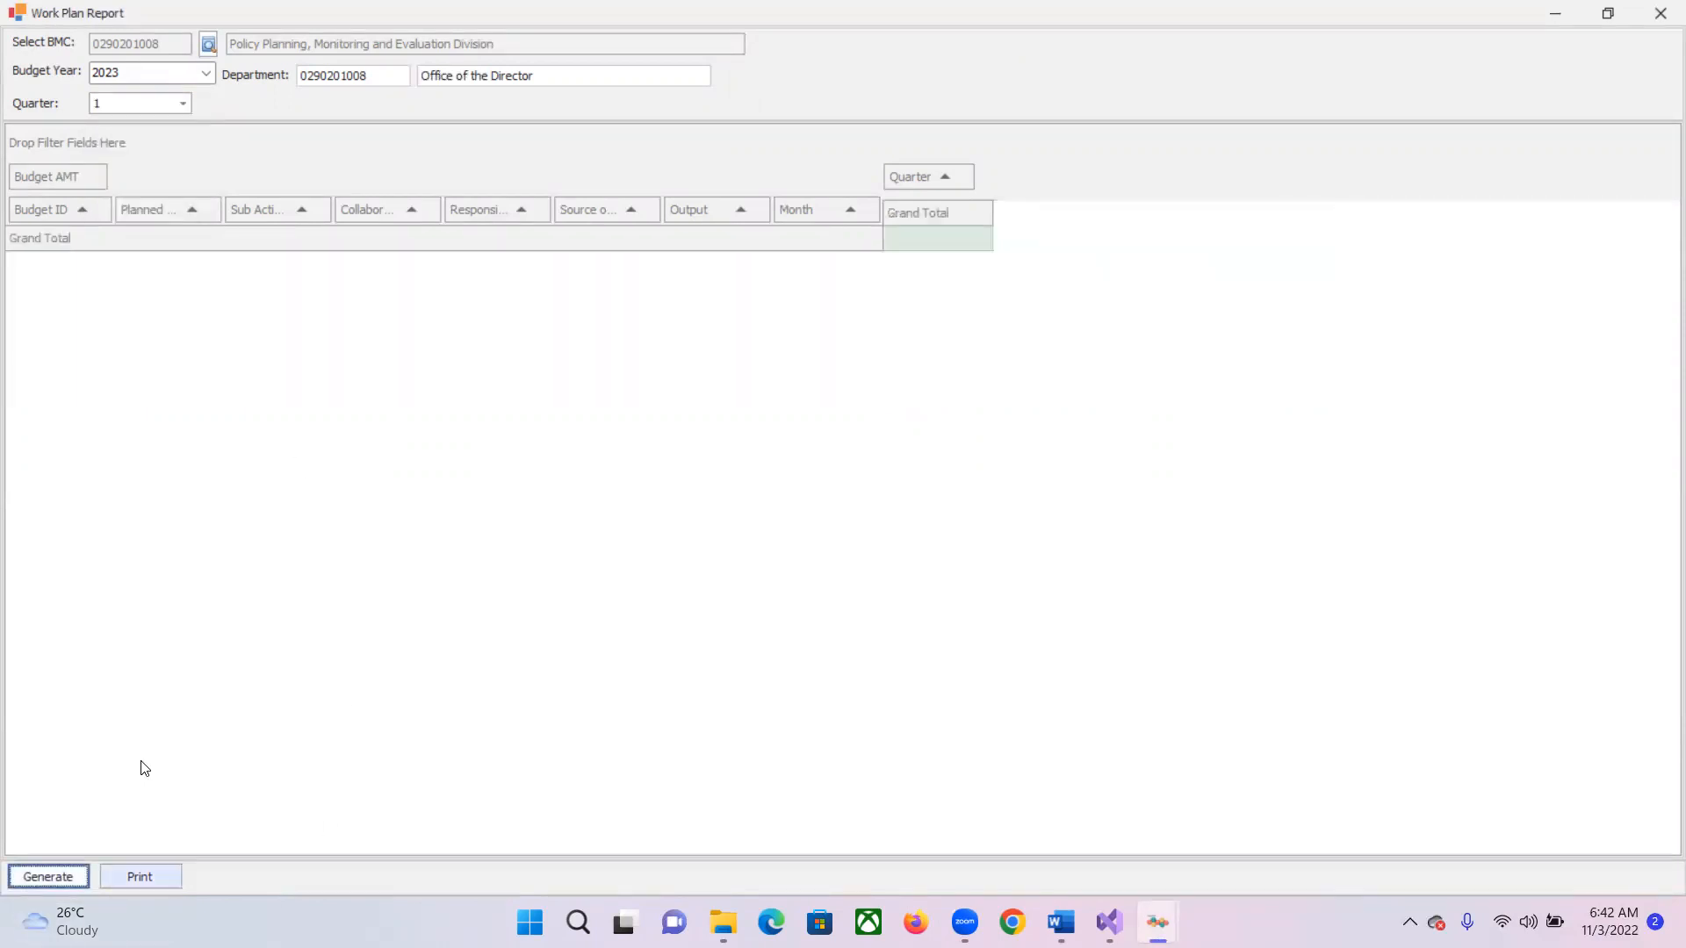
# Generate the work plan report for quarter 3, view its print preview, and close the report
pyautogui.click(174, 109)
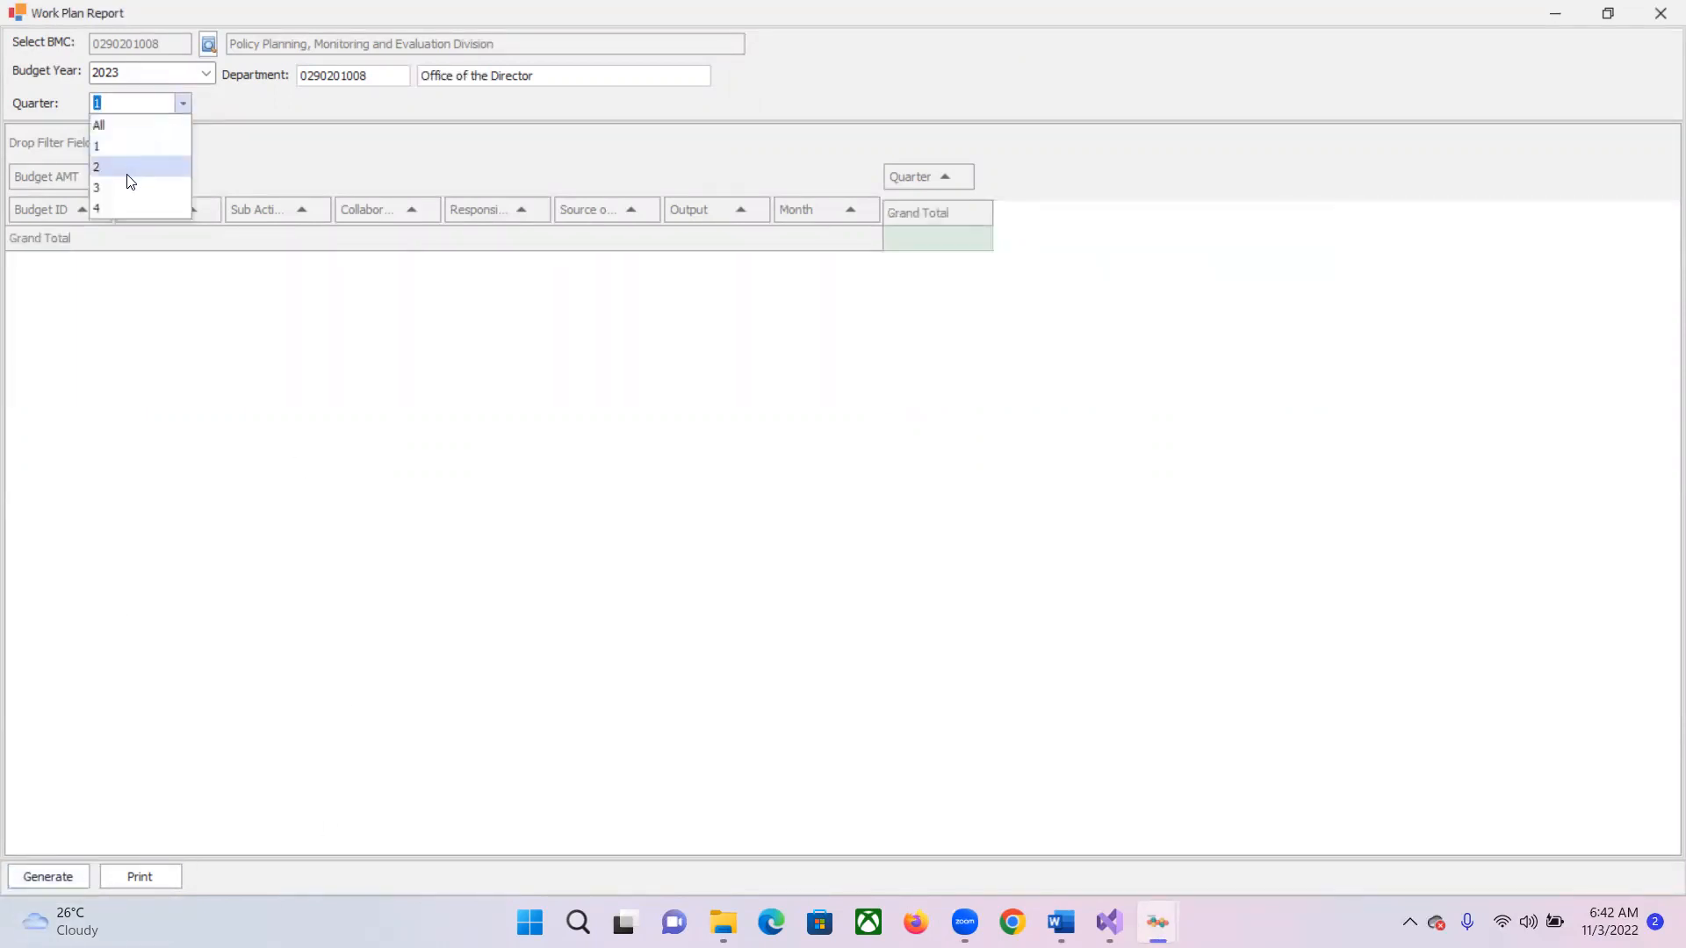
pyautogui.click(123, 186)
pyautogui.click(63, 870)
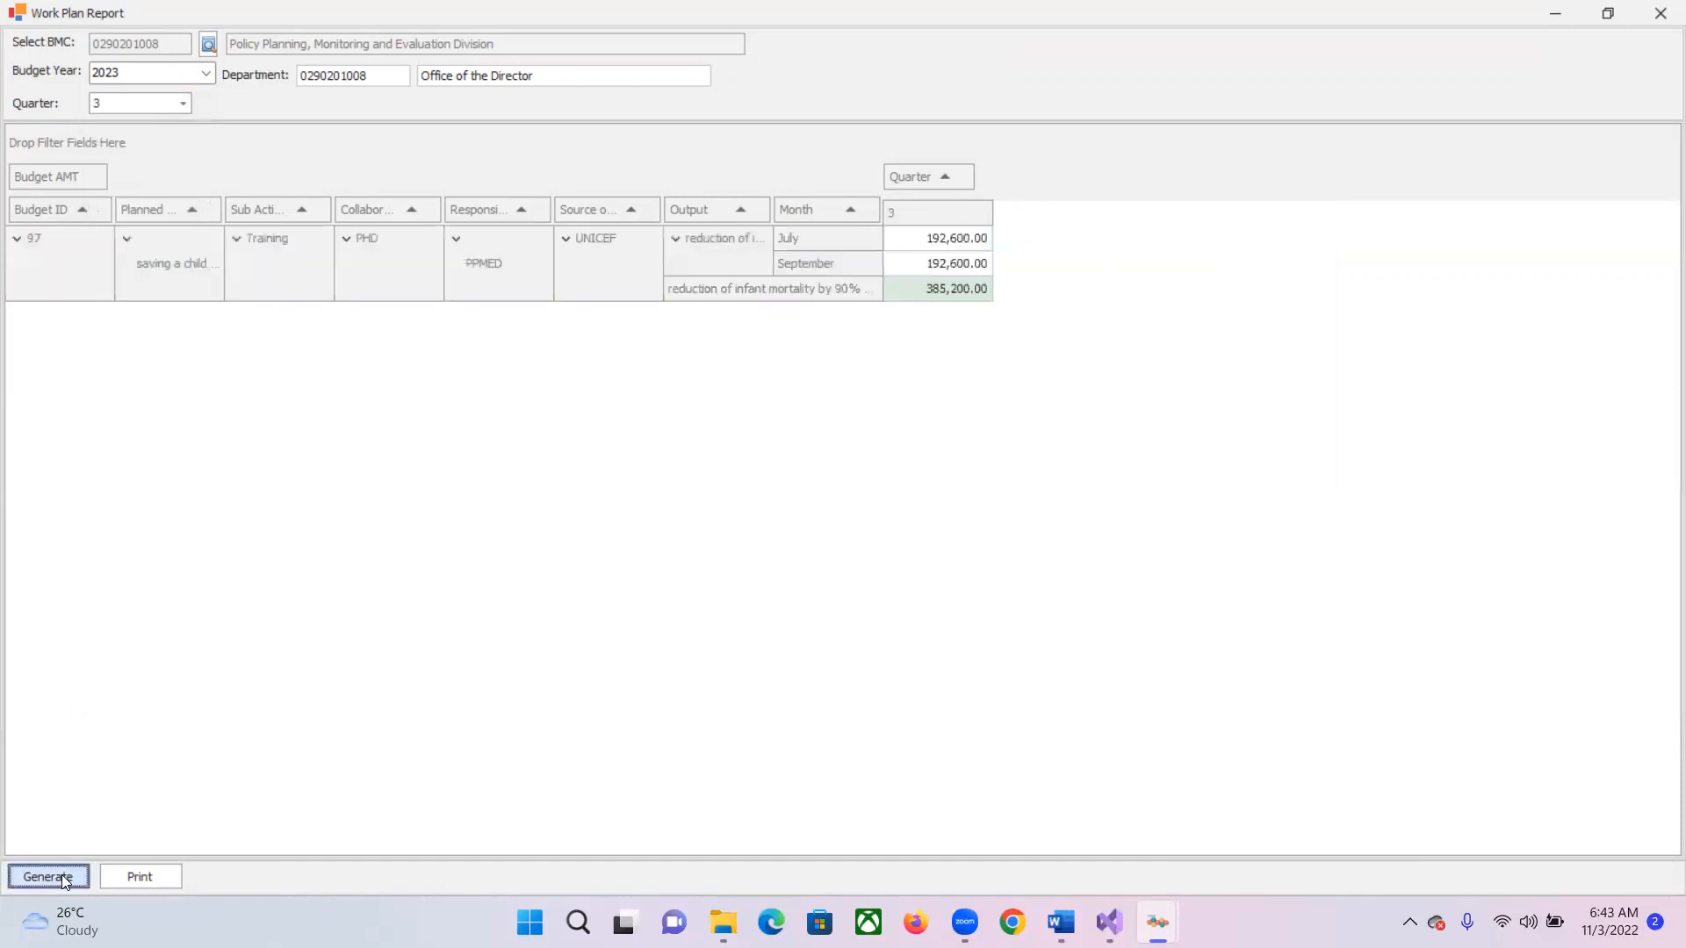
pyautogui.click(158, 869)
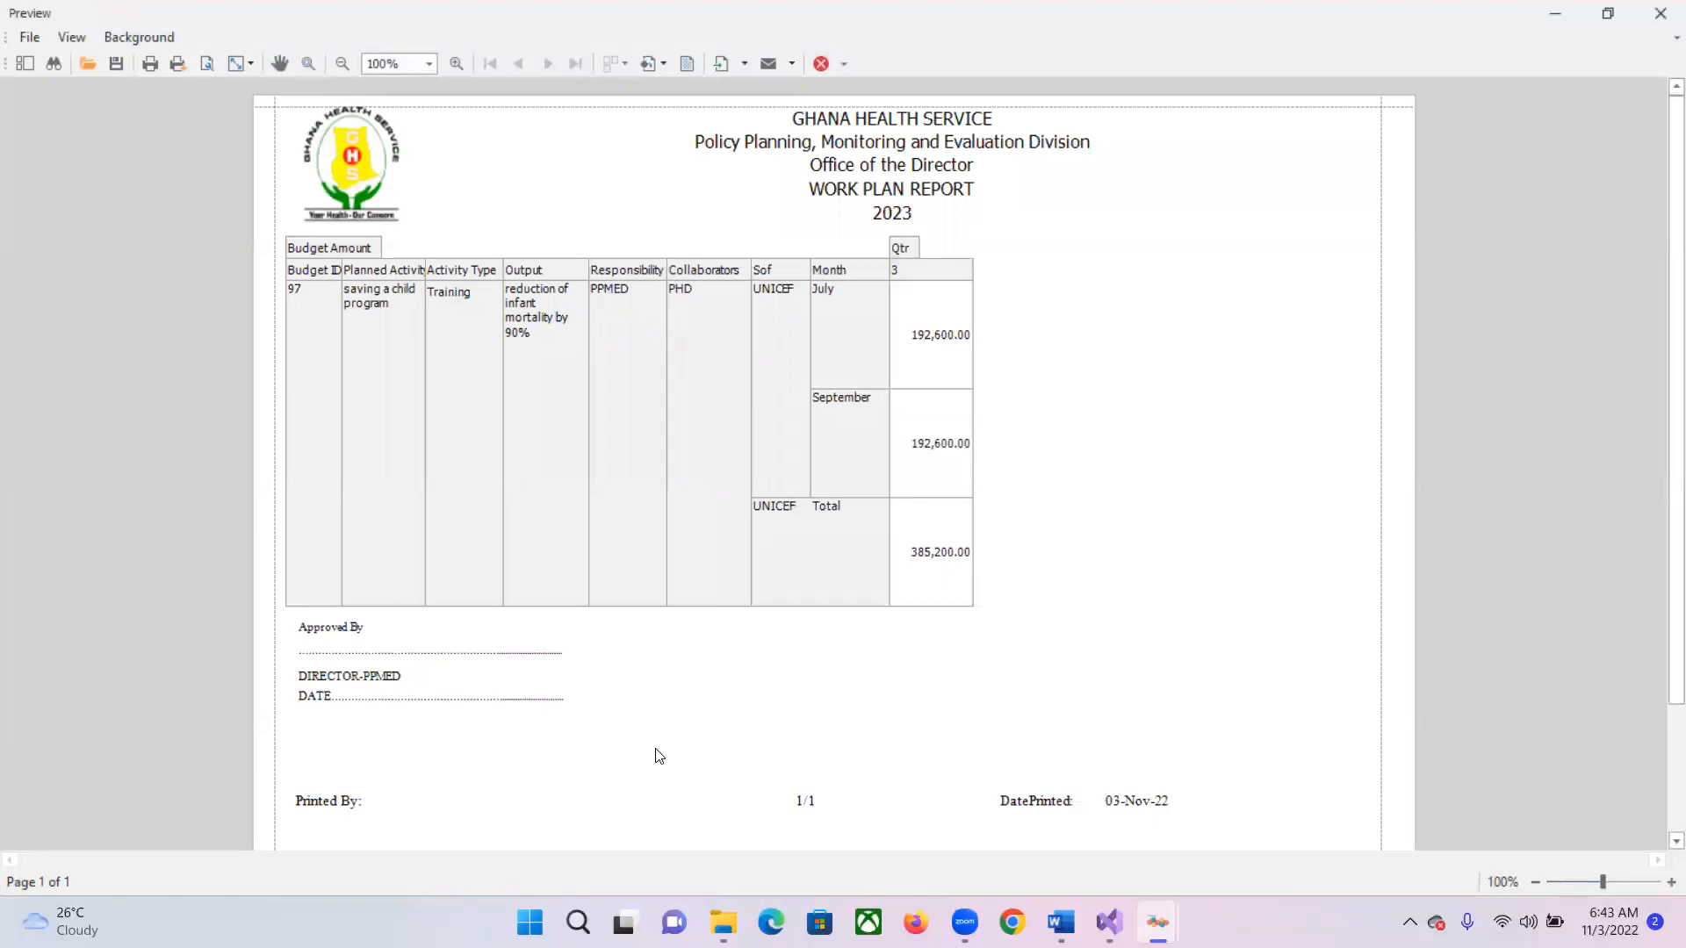
pyautogui.click(1650, 25)
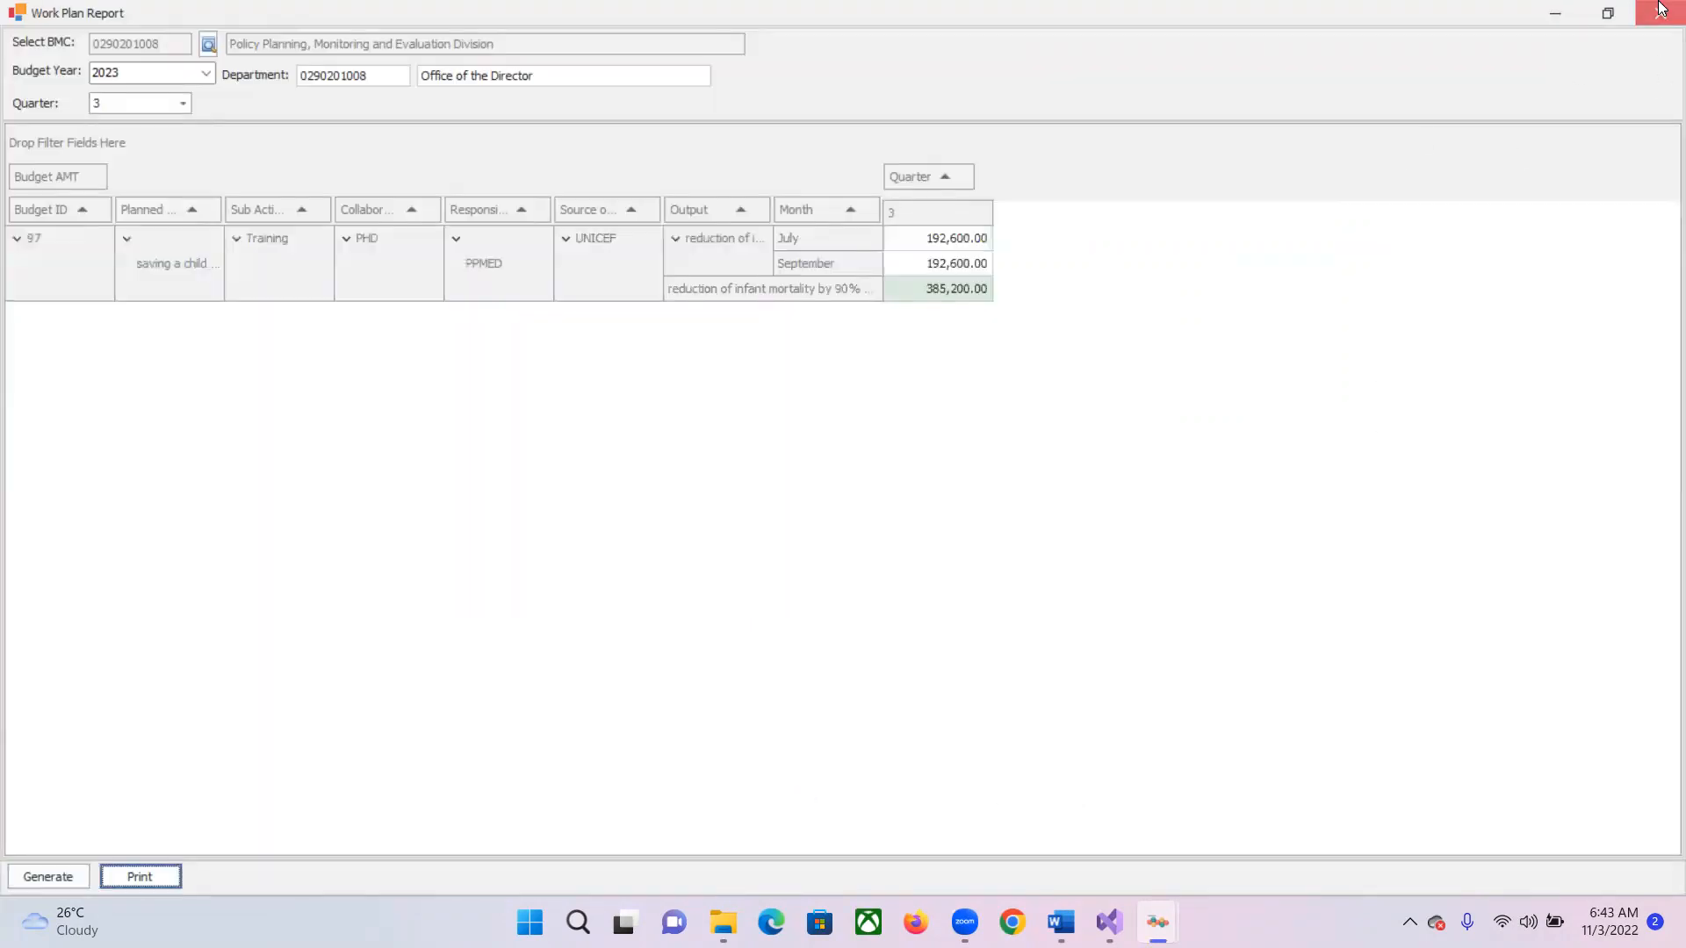
pyautogui.click(1651, 21)
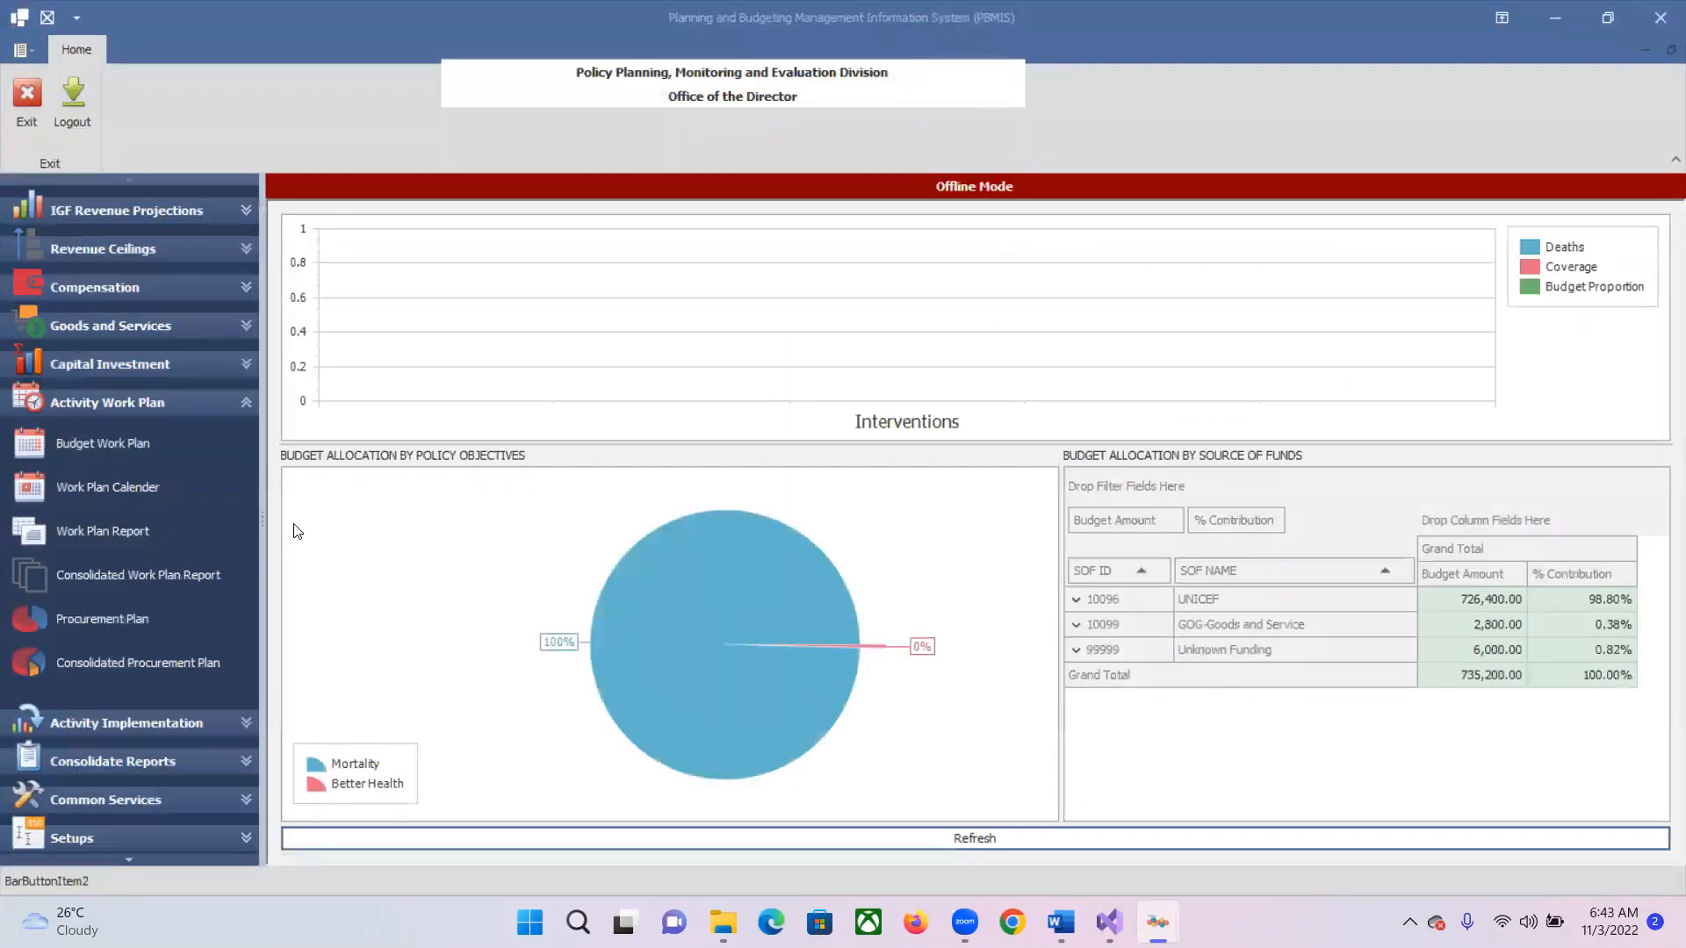
# Produce the 2023 procurement plan with report name ALL, and review and close its print preview
pyautogui.click(122, 621)
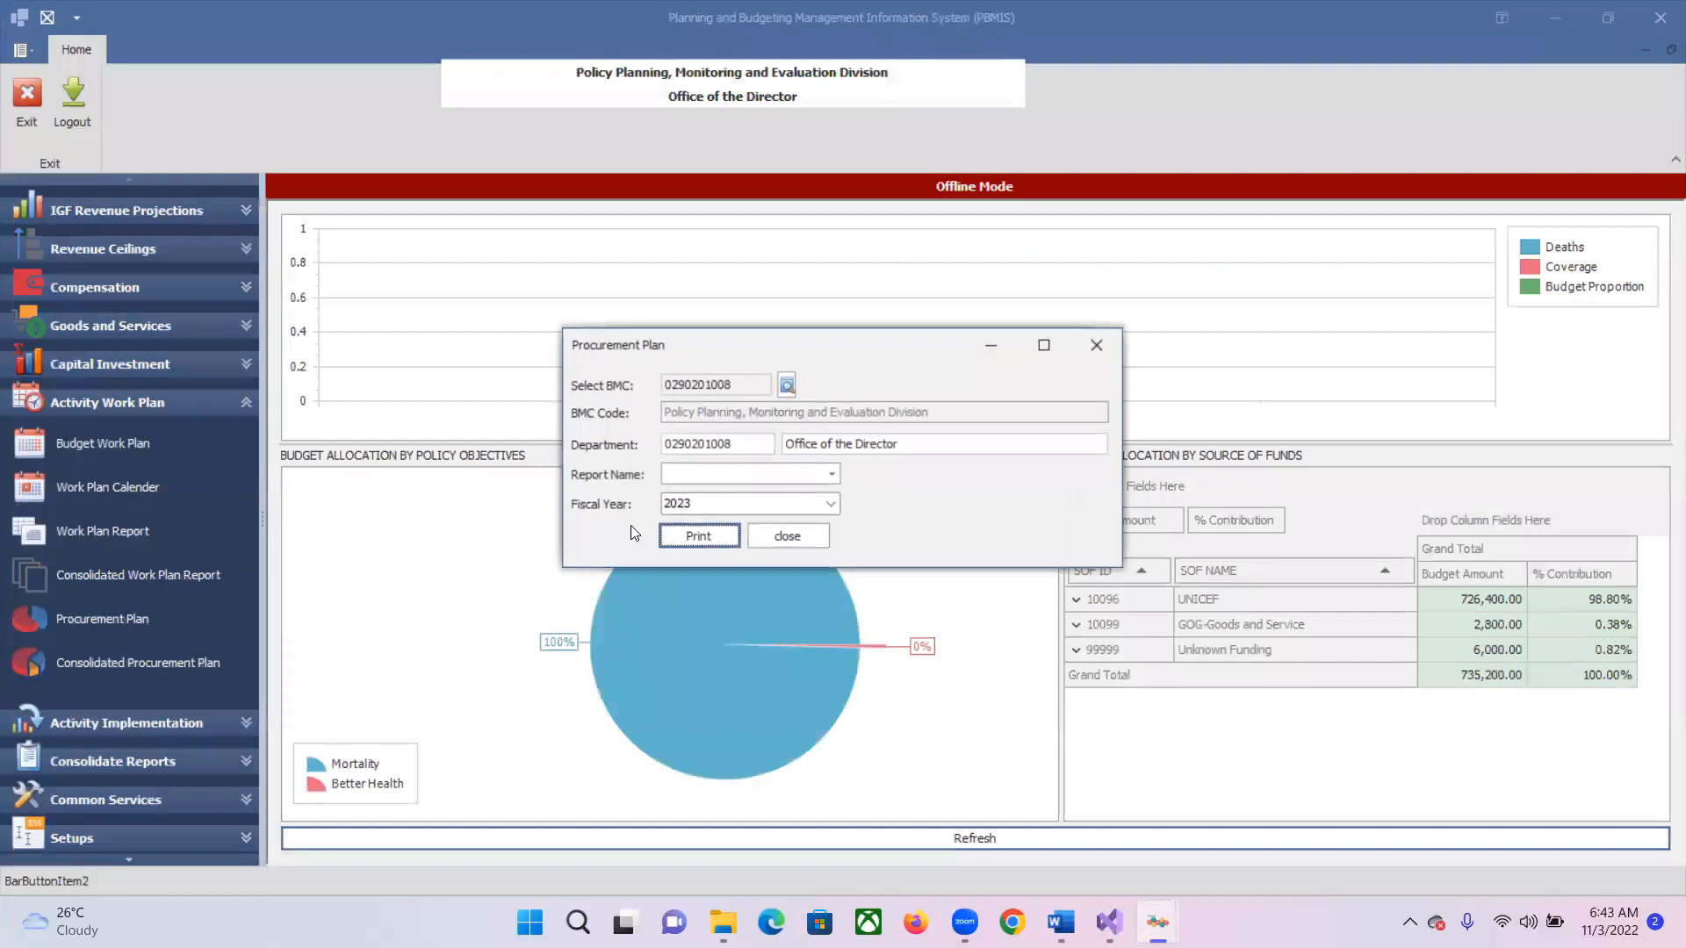
pyautogui.click(834, 475)
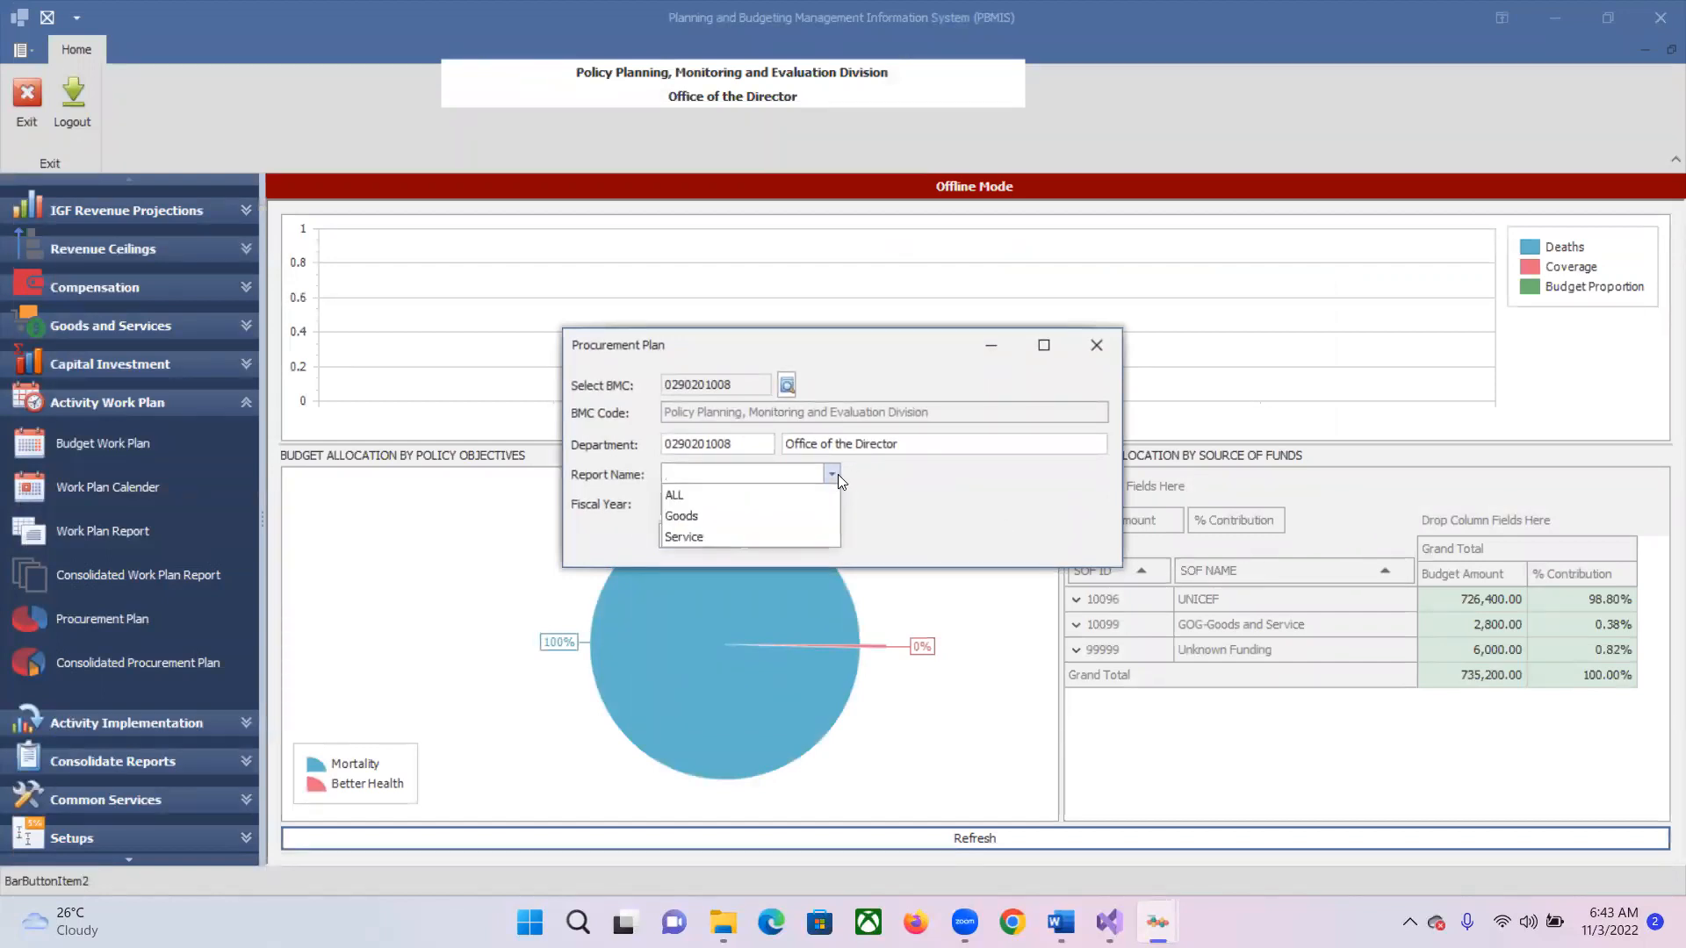
pyautogui.click(782, 495)
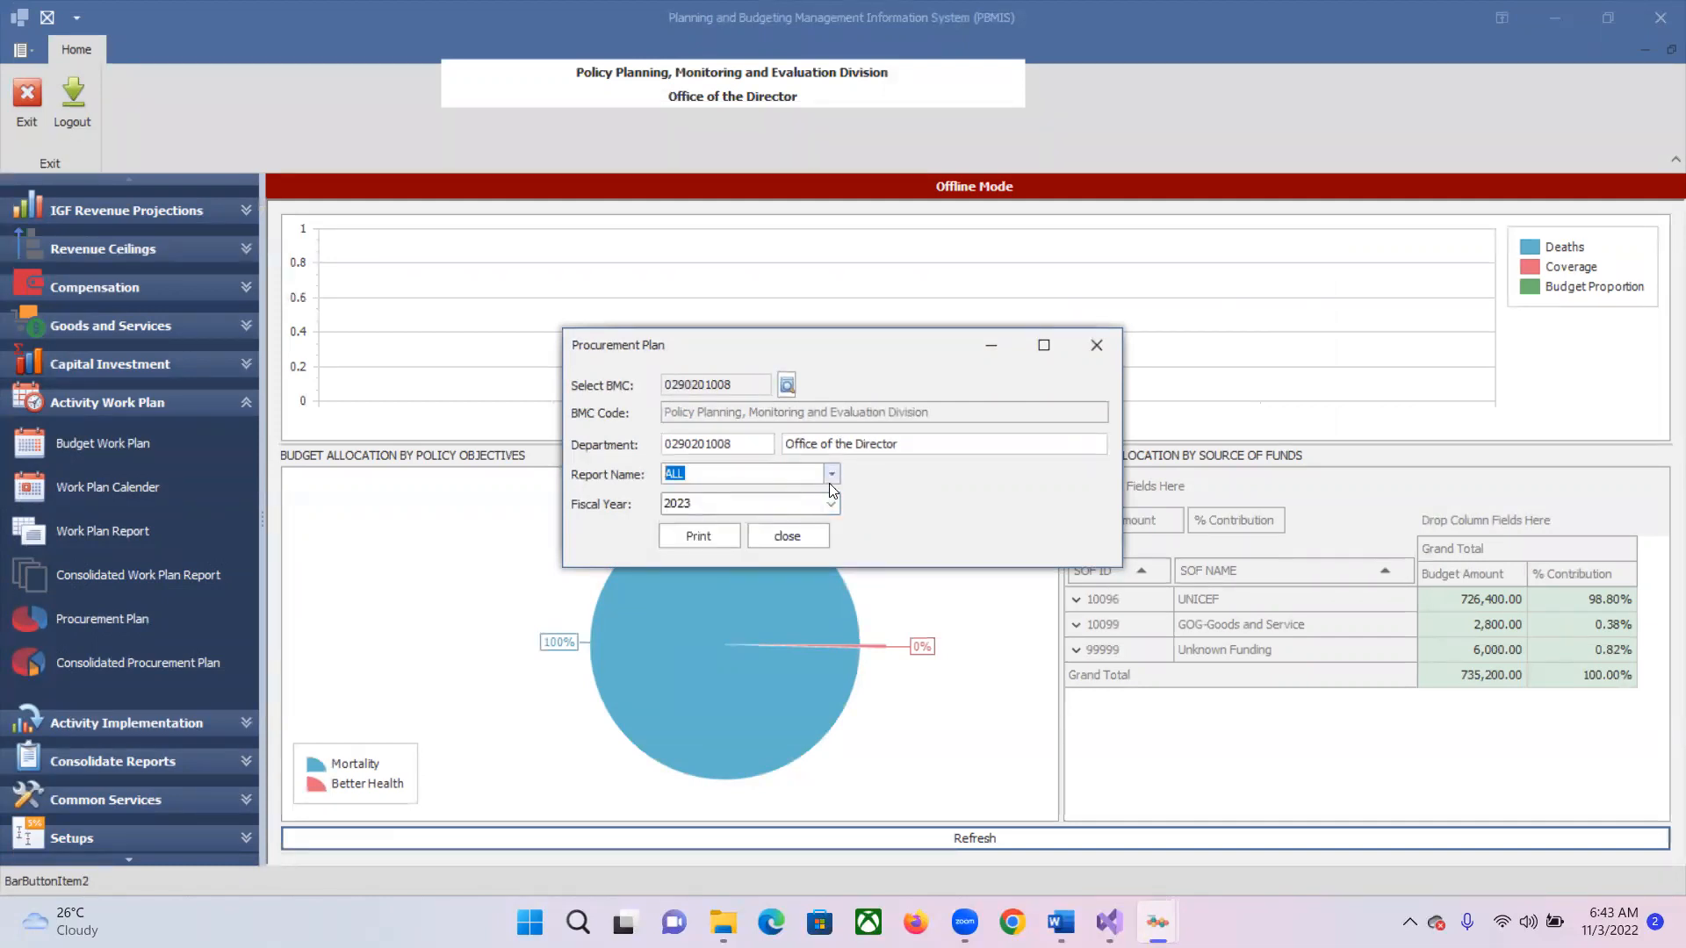
pyautogui.click(717, 532)
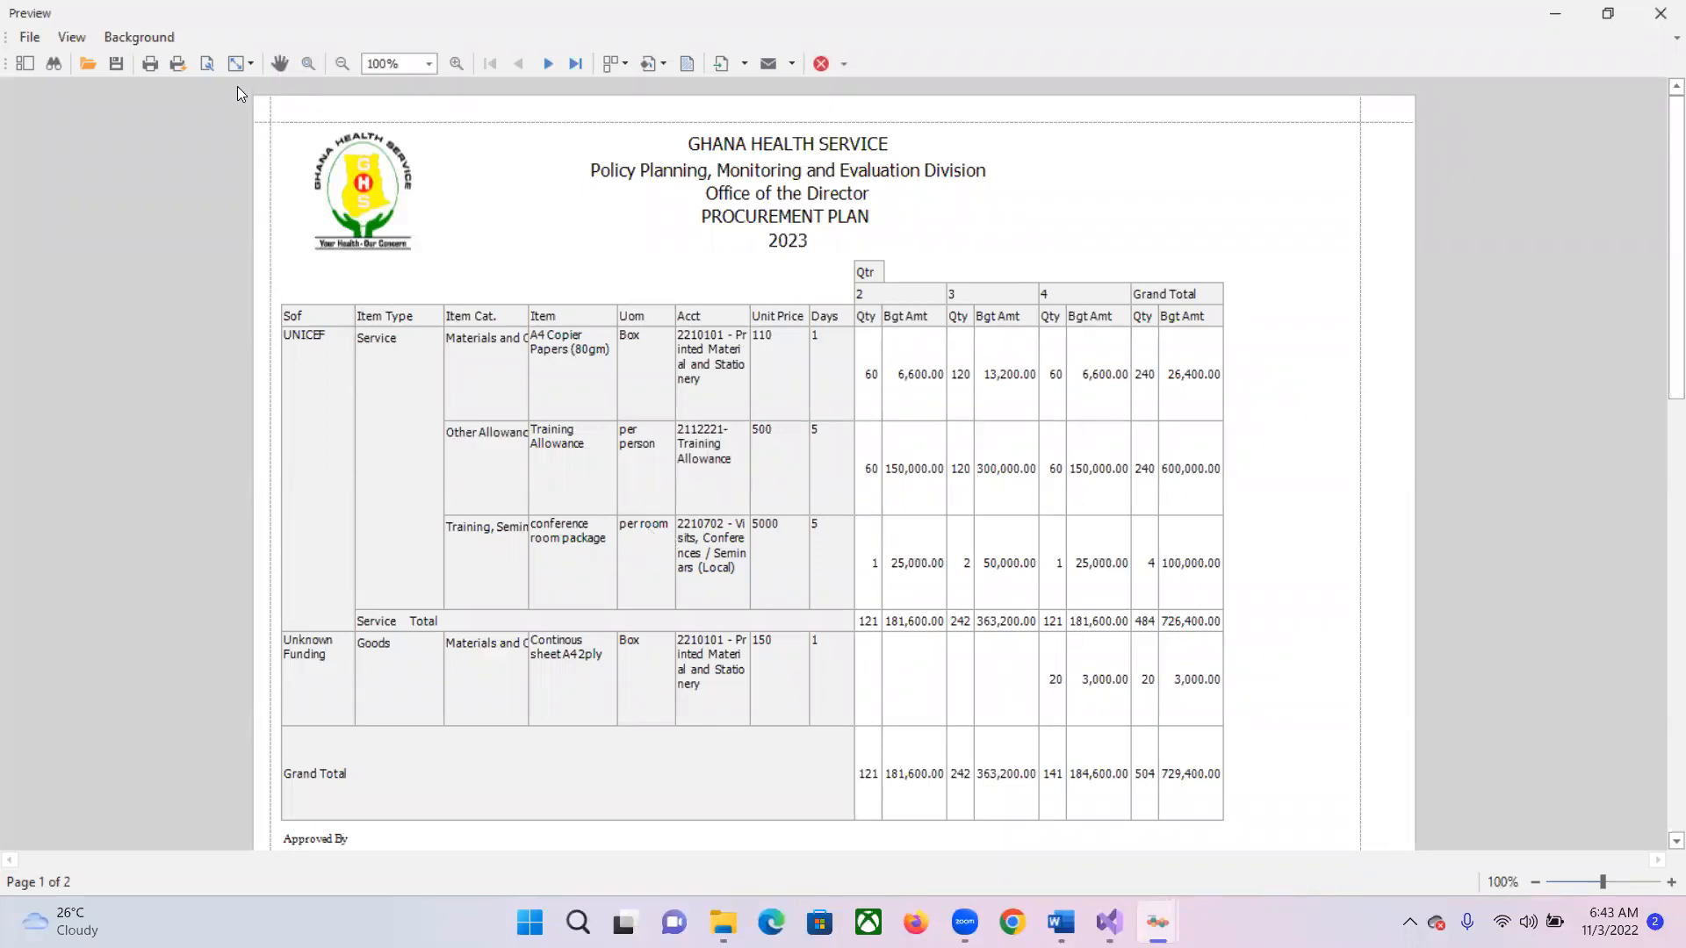
pyautogui.click(307, 64)
pyautogui.click(1660, 9)
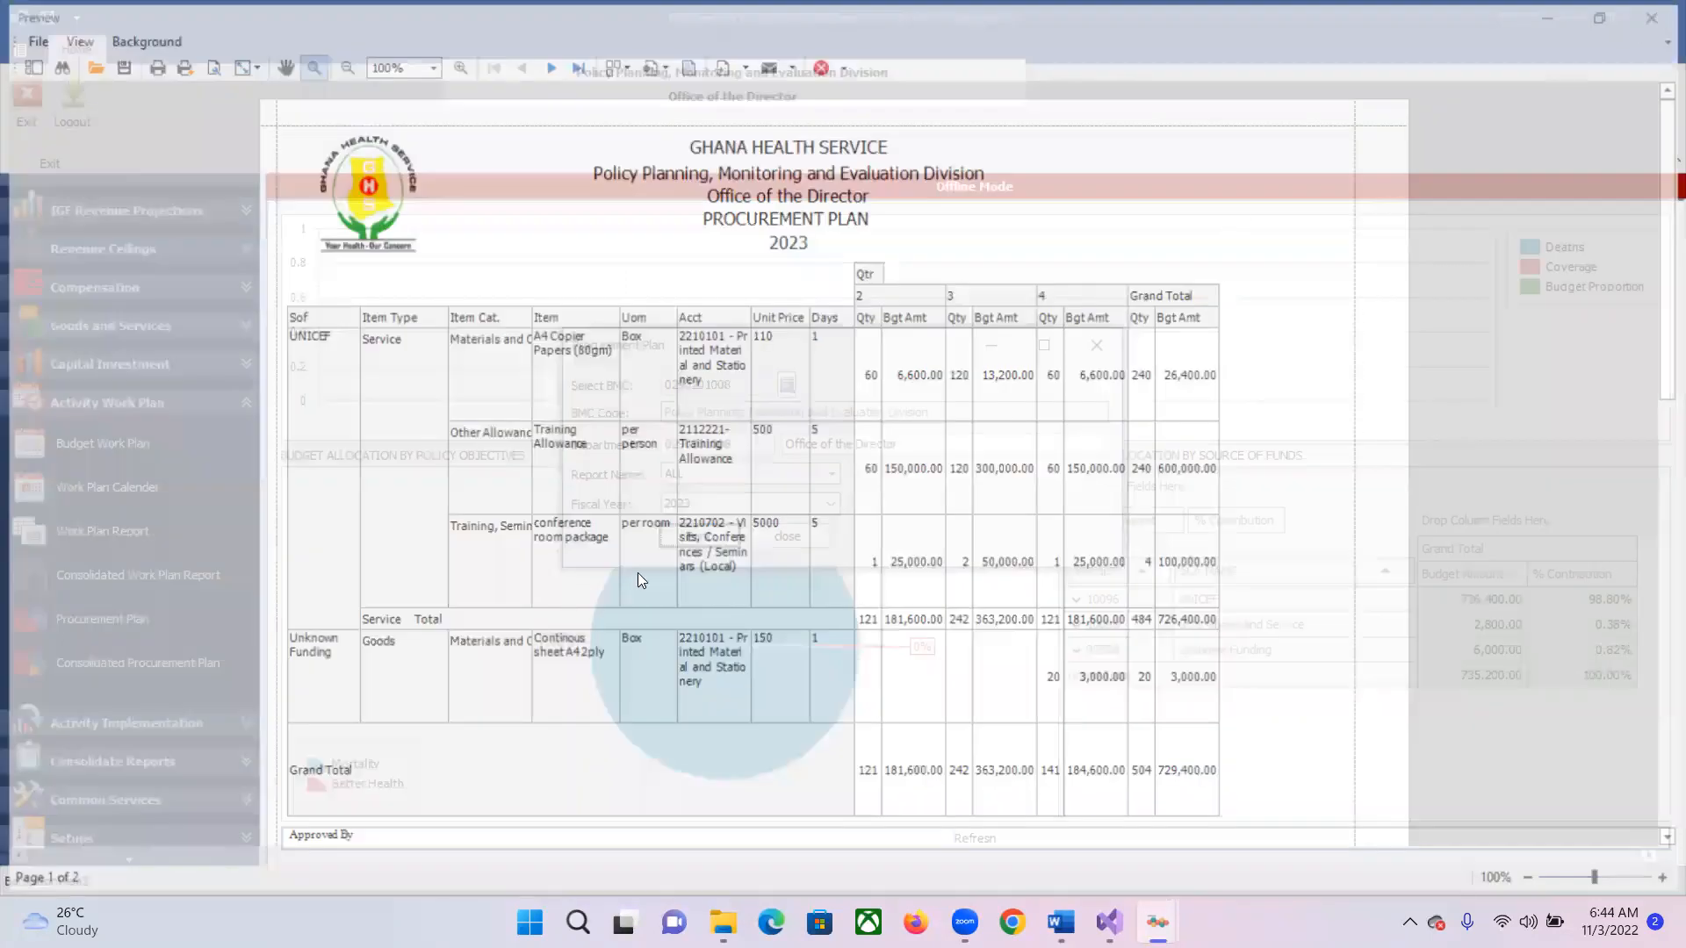
# Produce the print preview of the 2023 procurement plan for Goods only
pyautogui.click(831, 475)
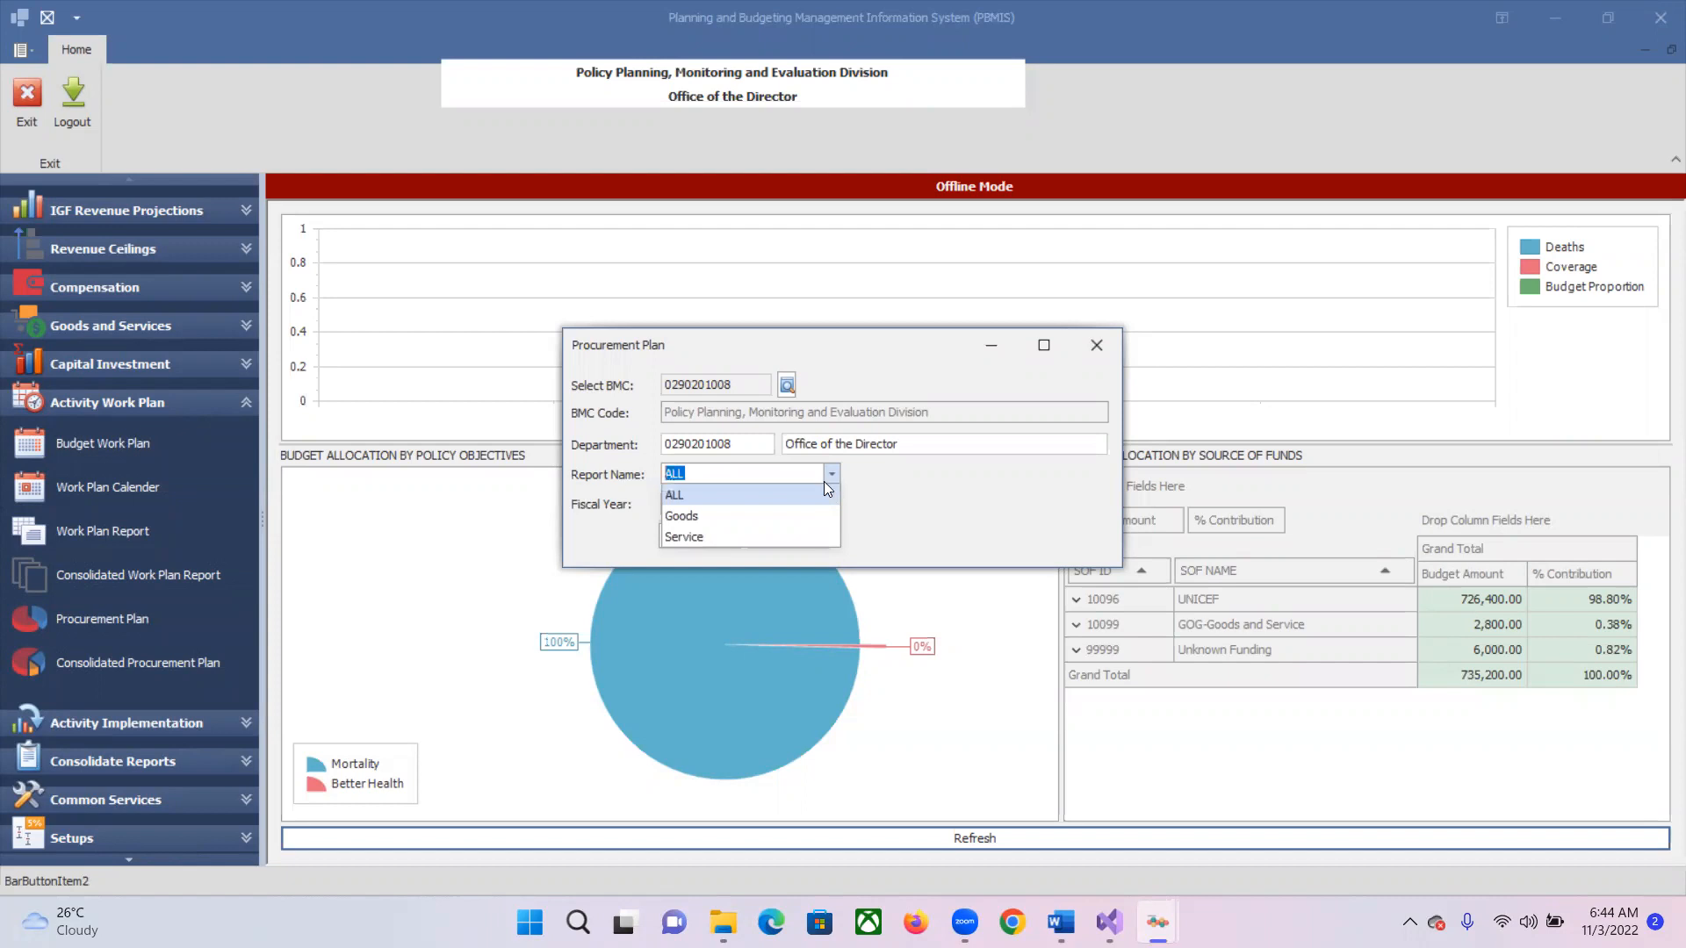
pyautogui.click(711, 517)
pyautogui.click(709, 544)
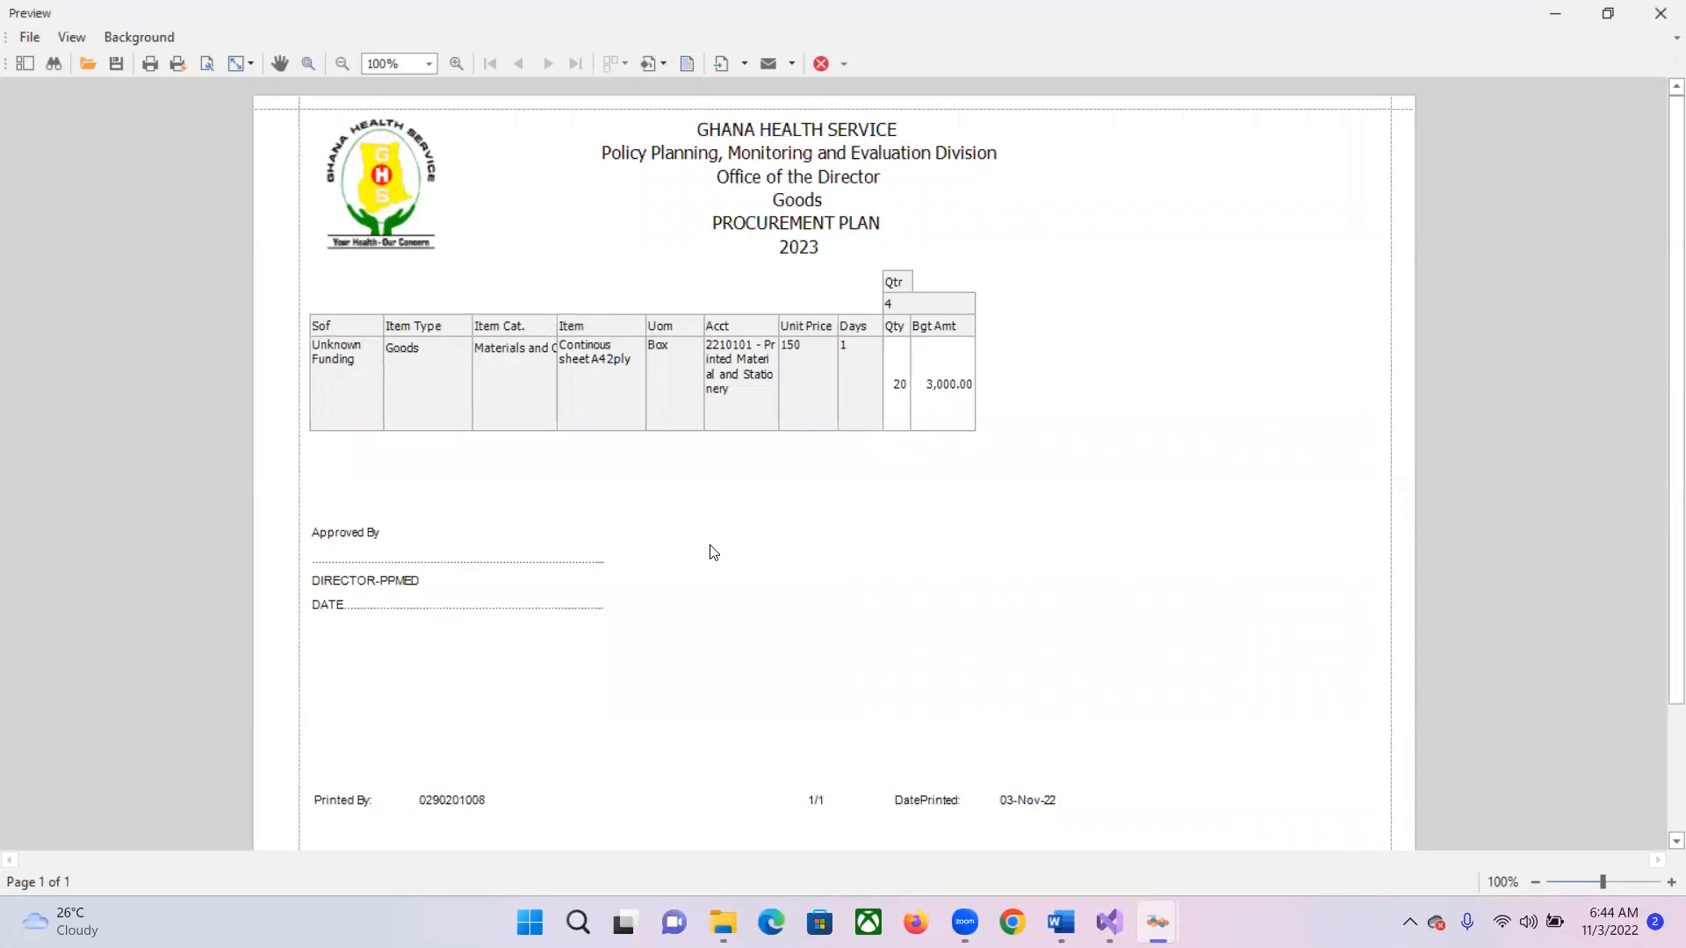
# Close the Goods preview and produce the print preview of the 2023 procurement plan for Service
pyautogui.click(1661, 13)
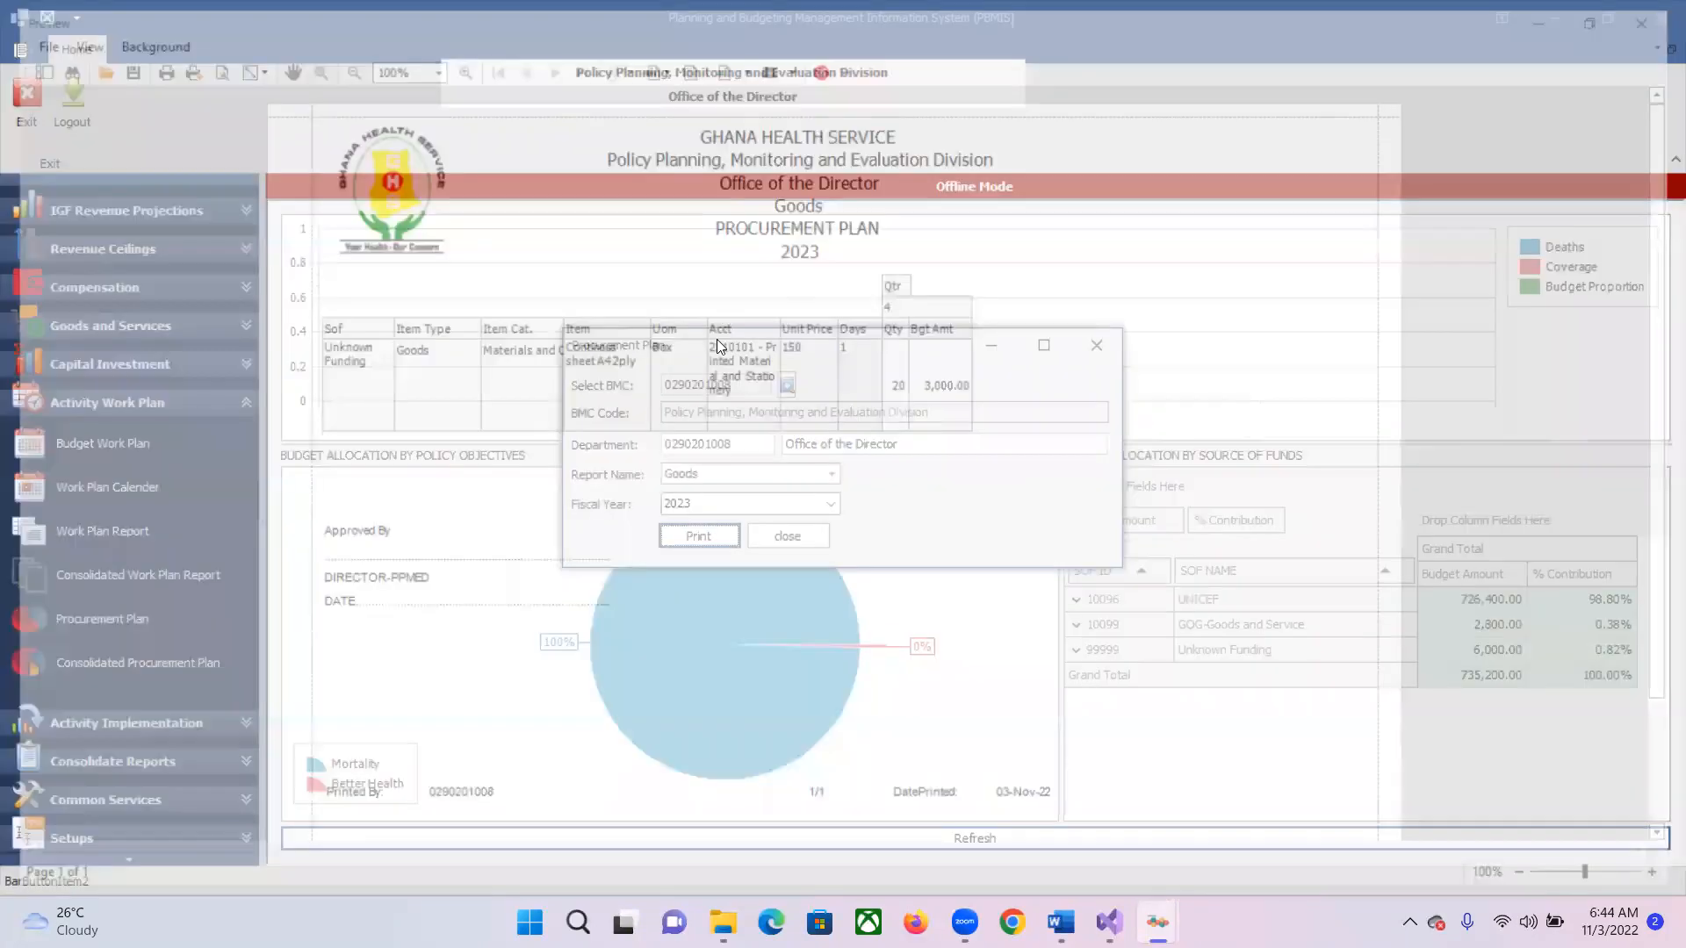
pyautogui.click(828, 481)
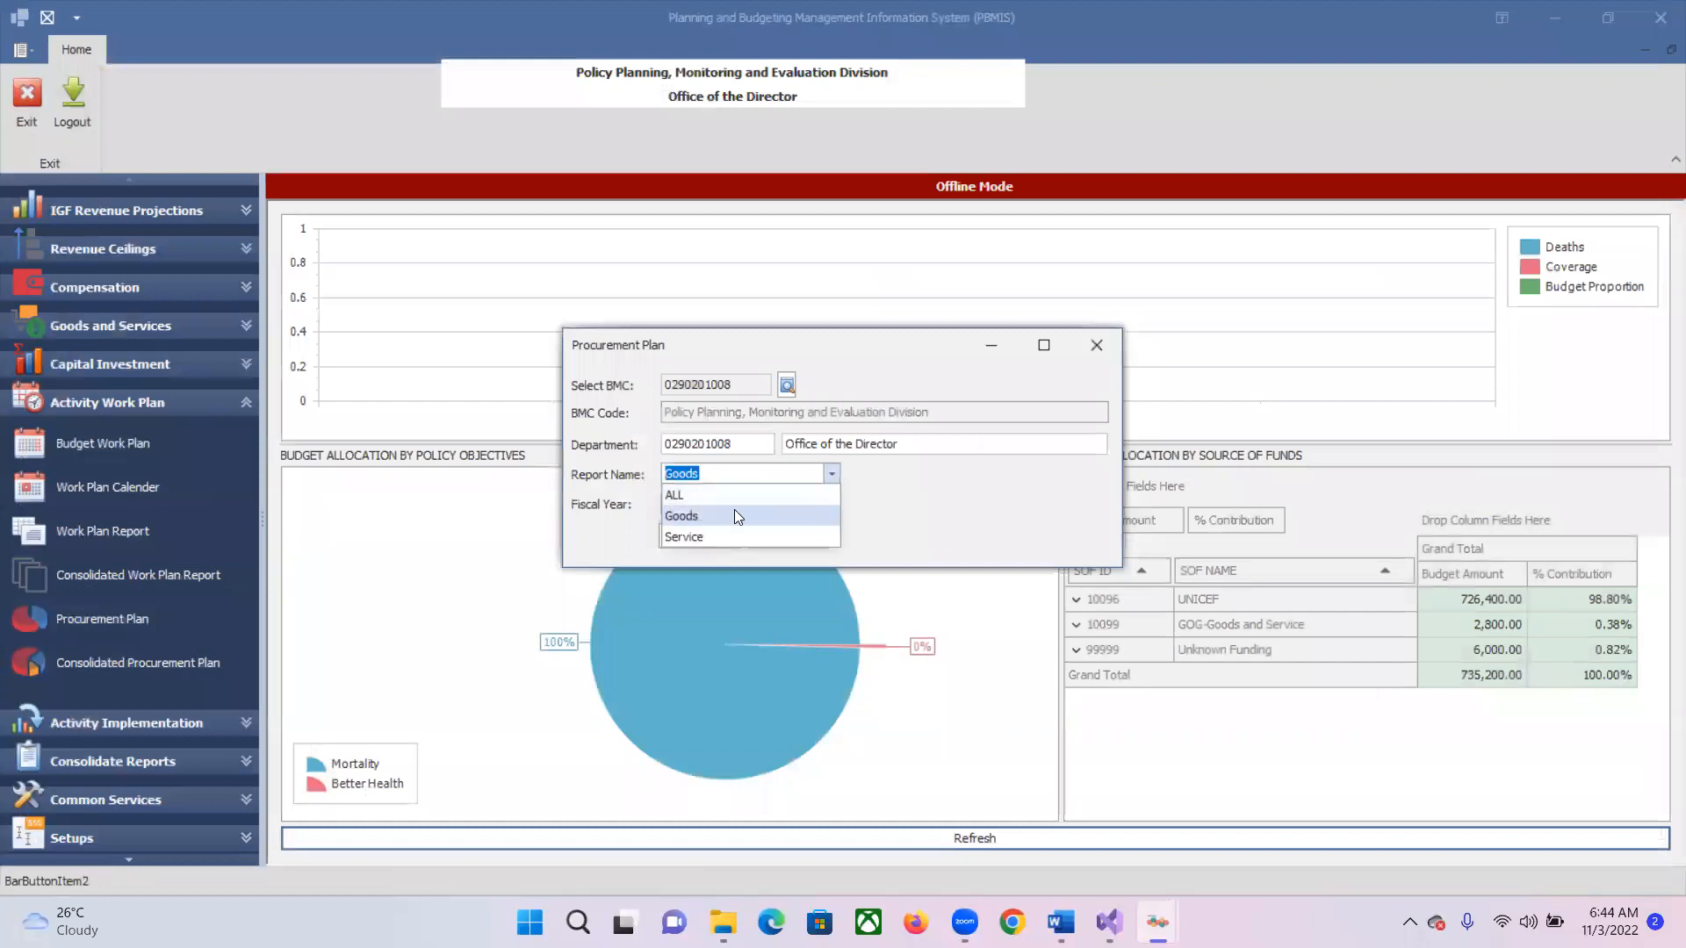
pyautogui.click(729, 536)
pyautogui.click(718, 536)
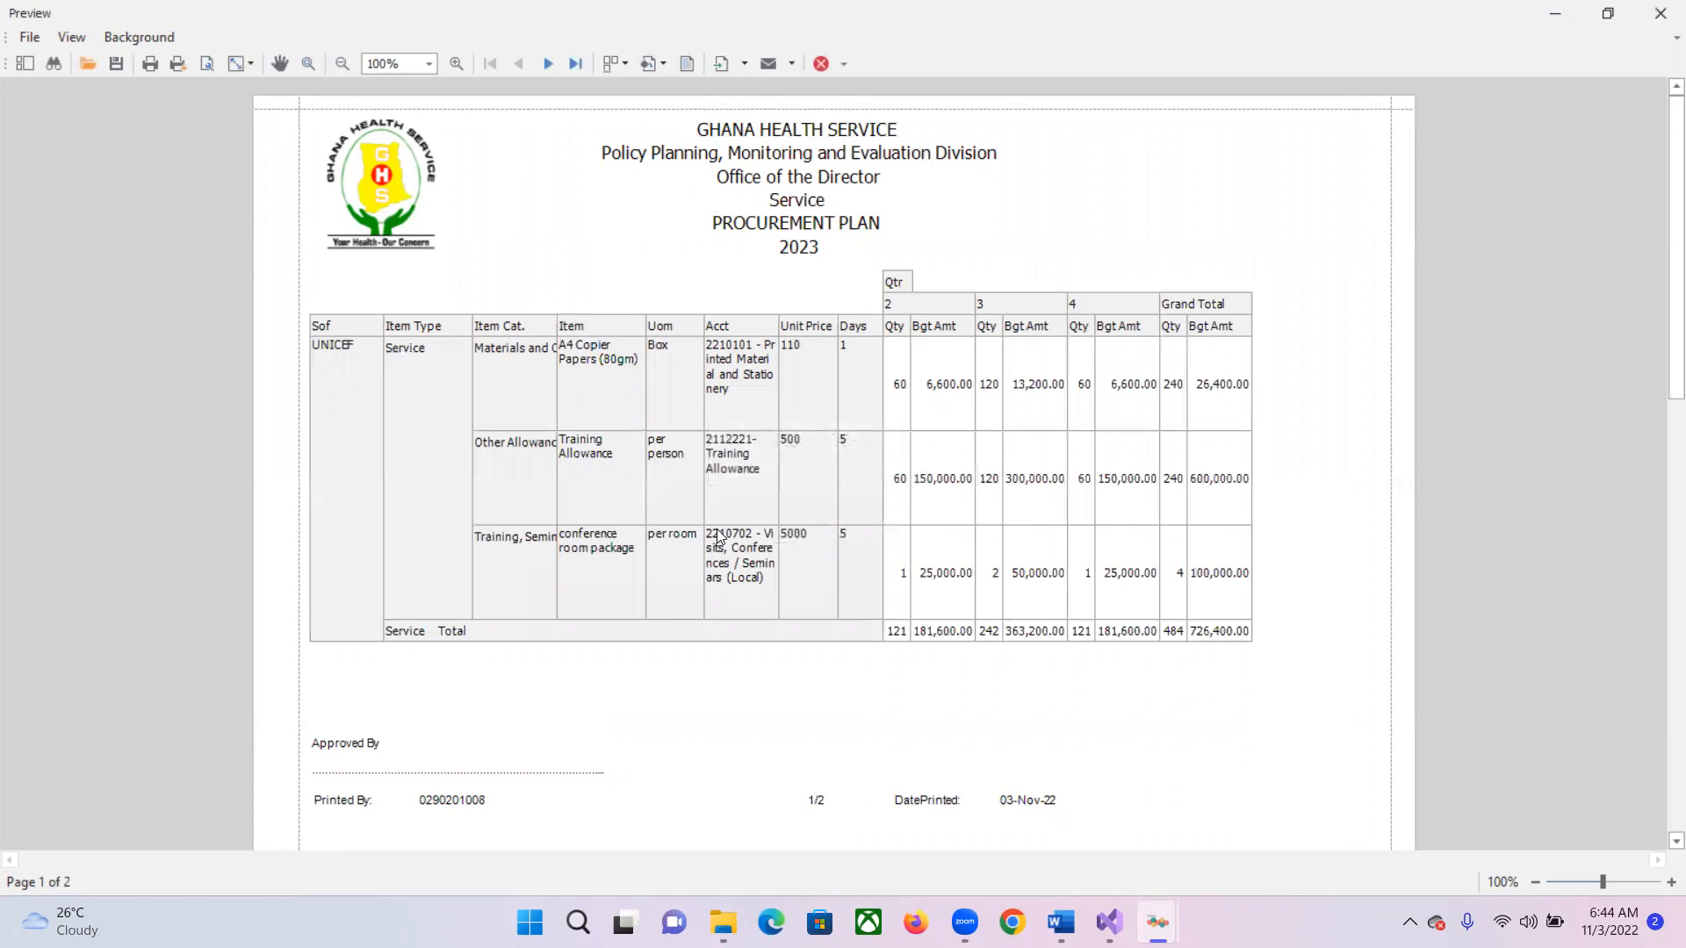
pyautogui.click(1660, 14)
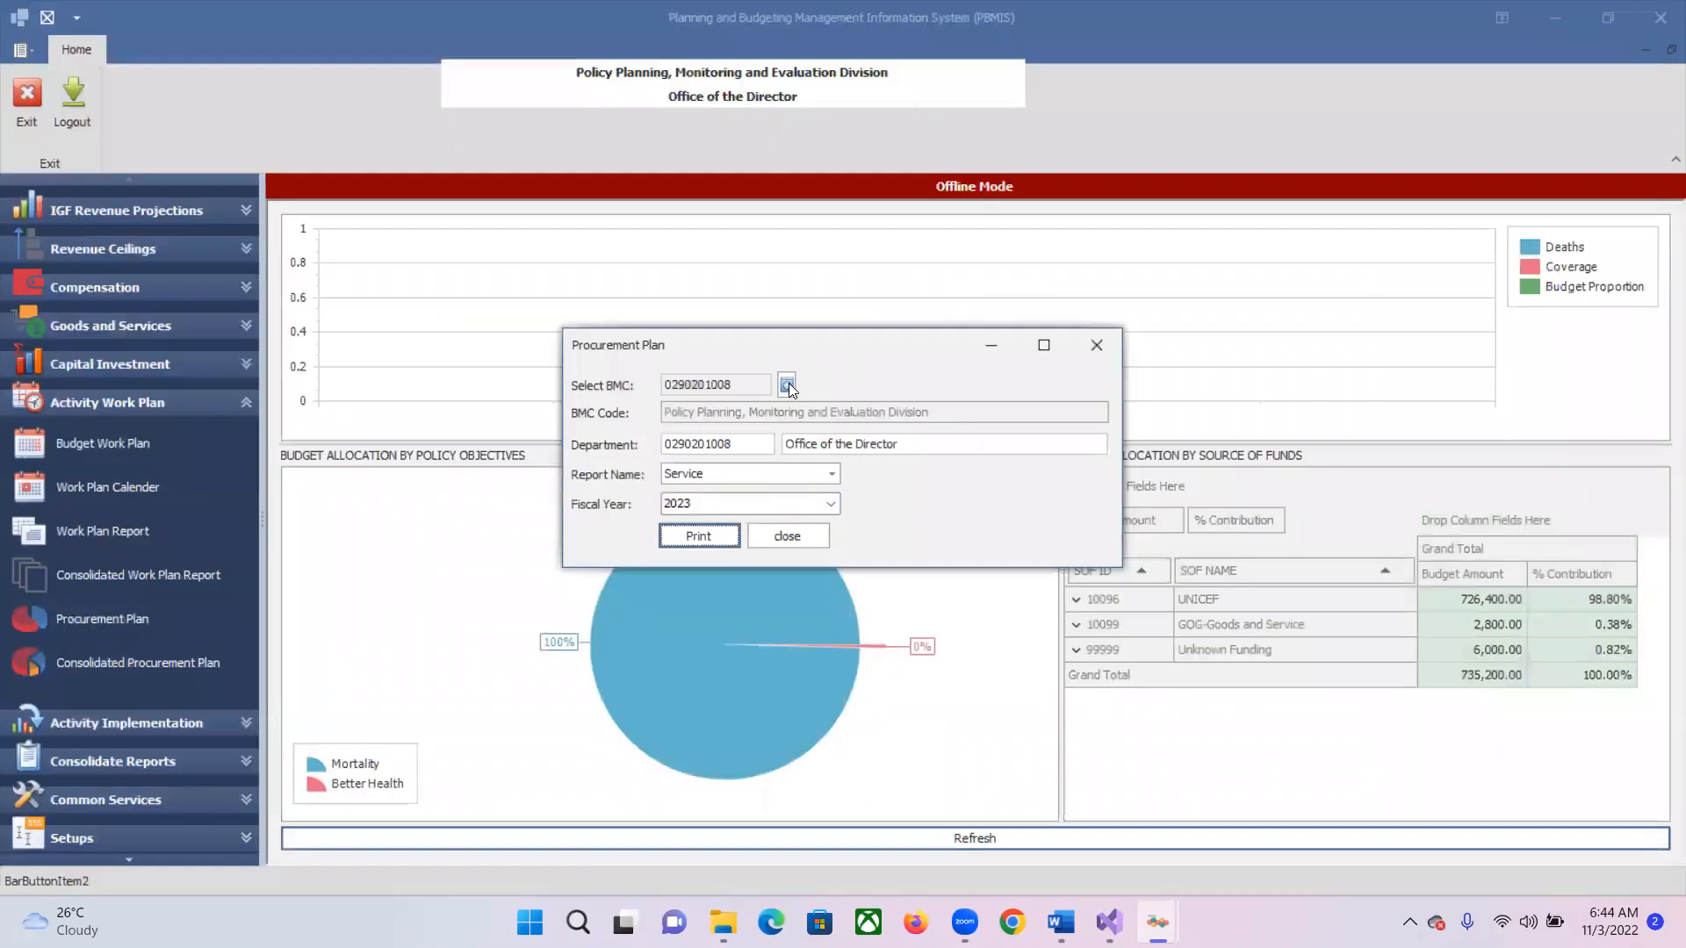
pyautogui.click(704, 535)
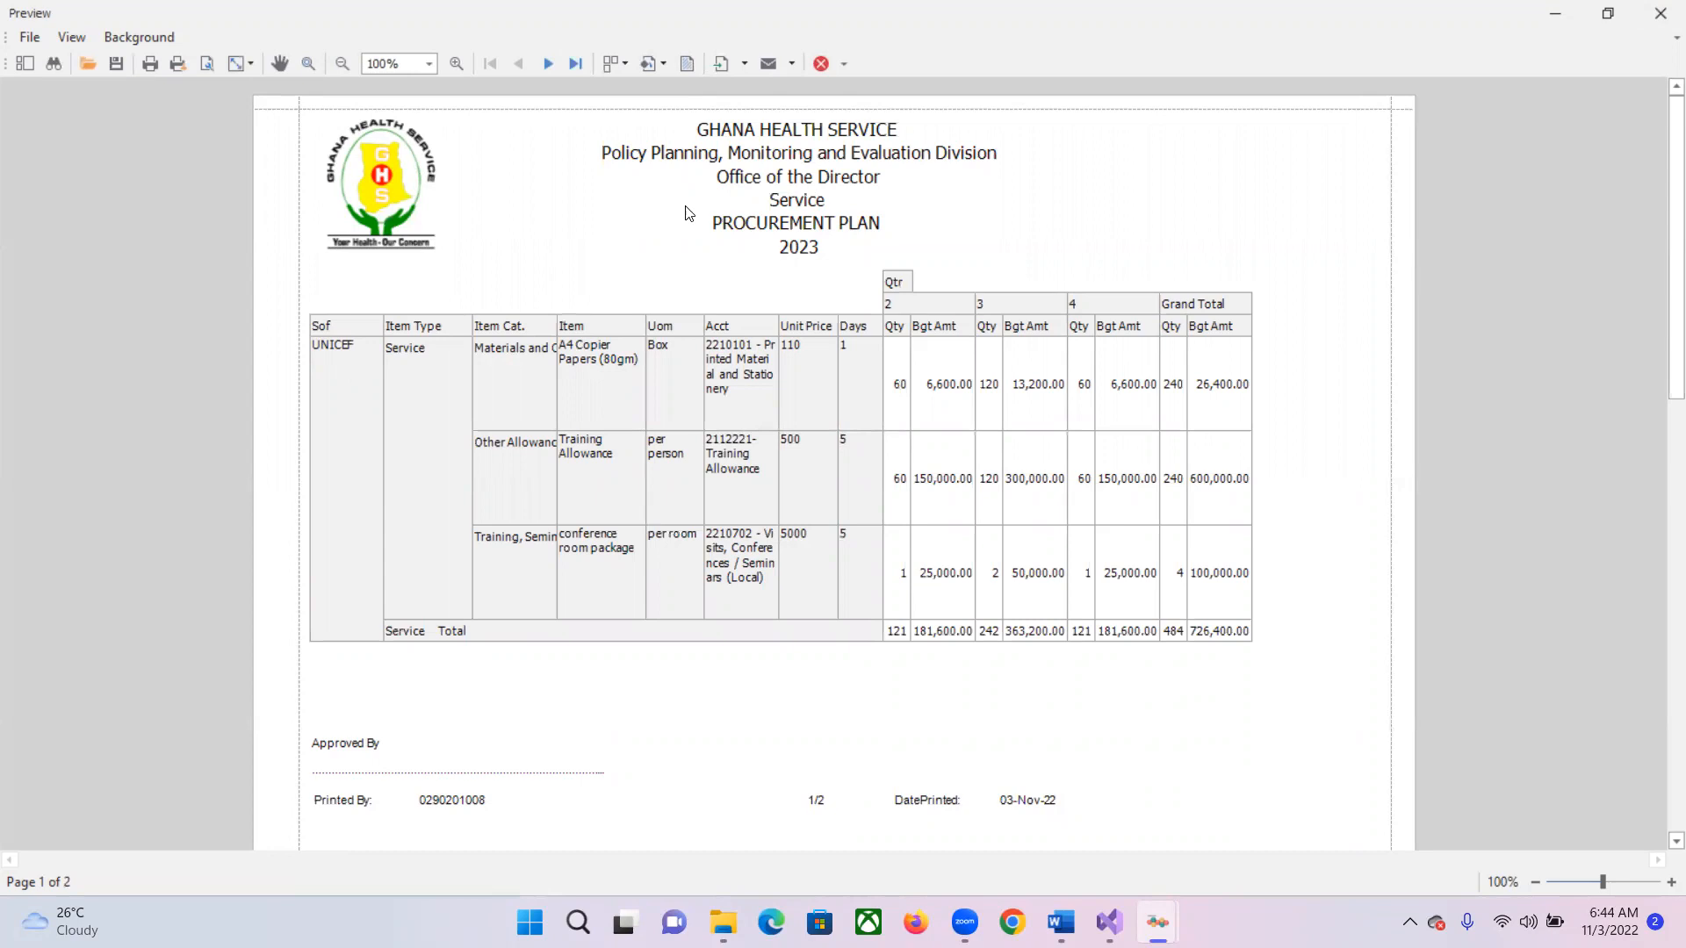
# Export the Service procurement plan as the XLSX file bmcprocplanservice in Documents and open the exported workbook
pyautogui.click(741, 64)
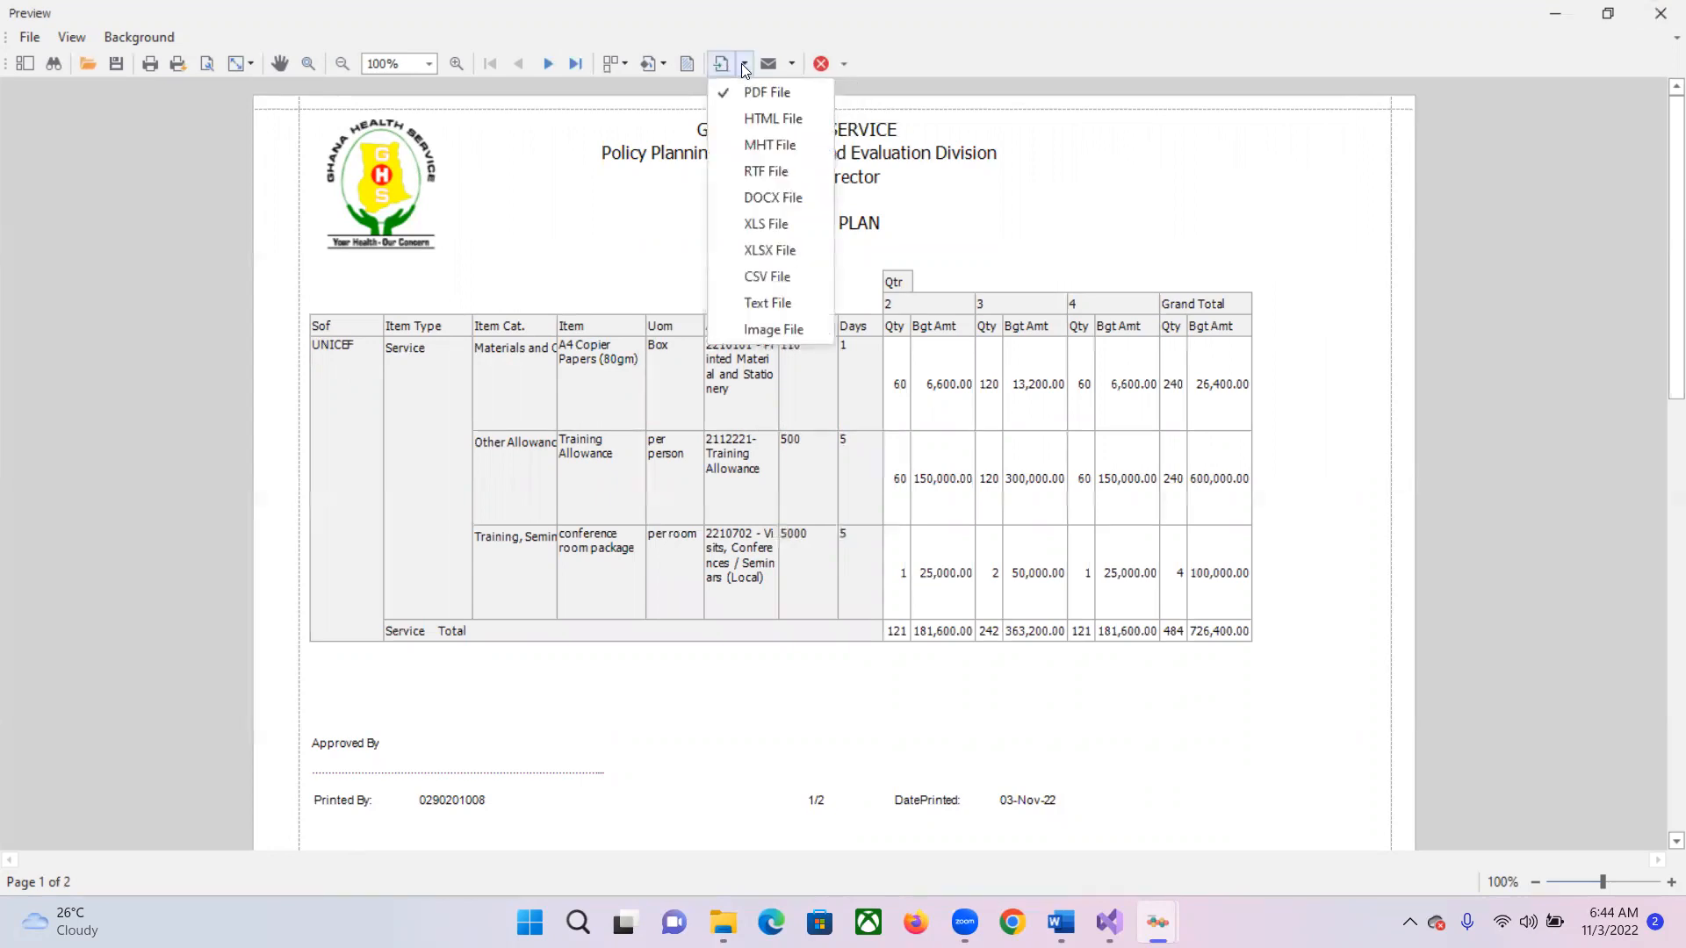
pyautogui.click(820, 249)
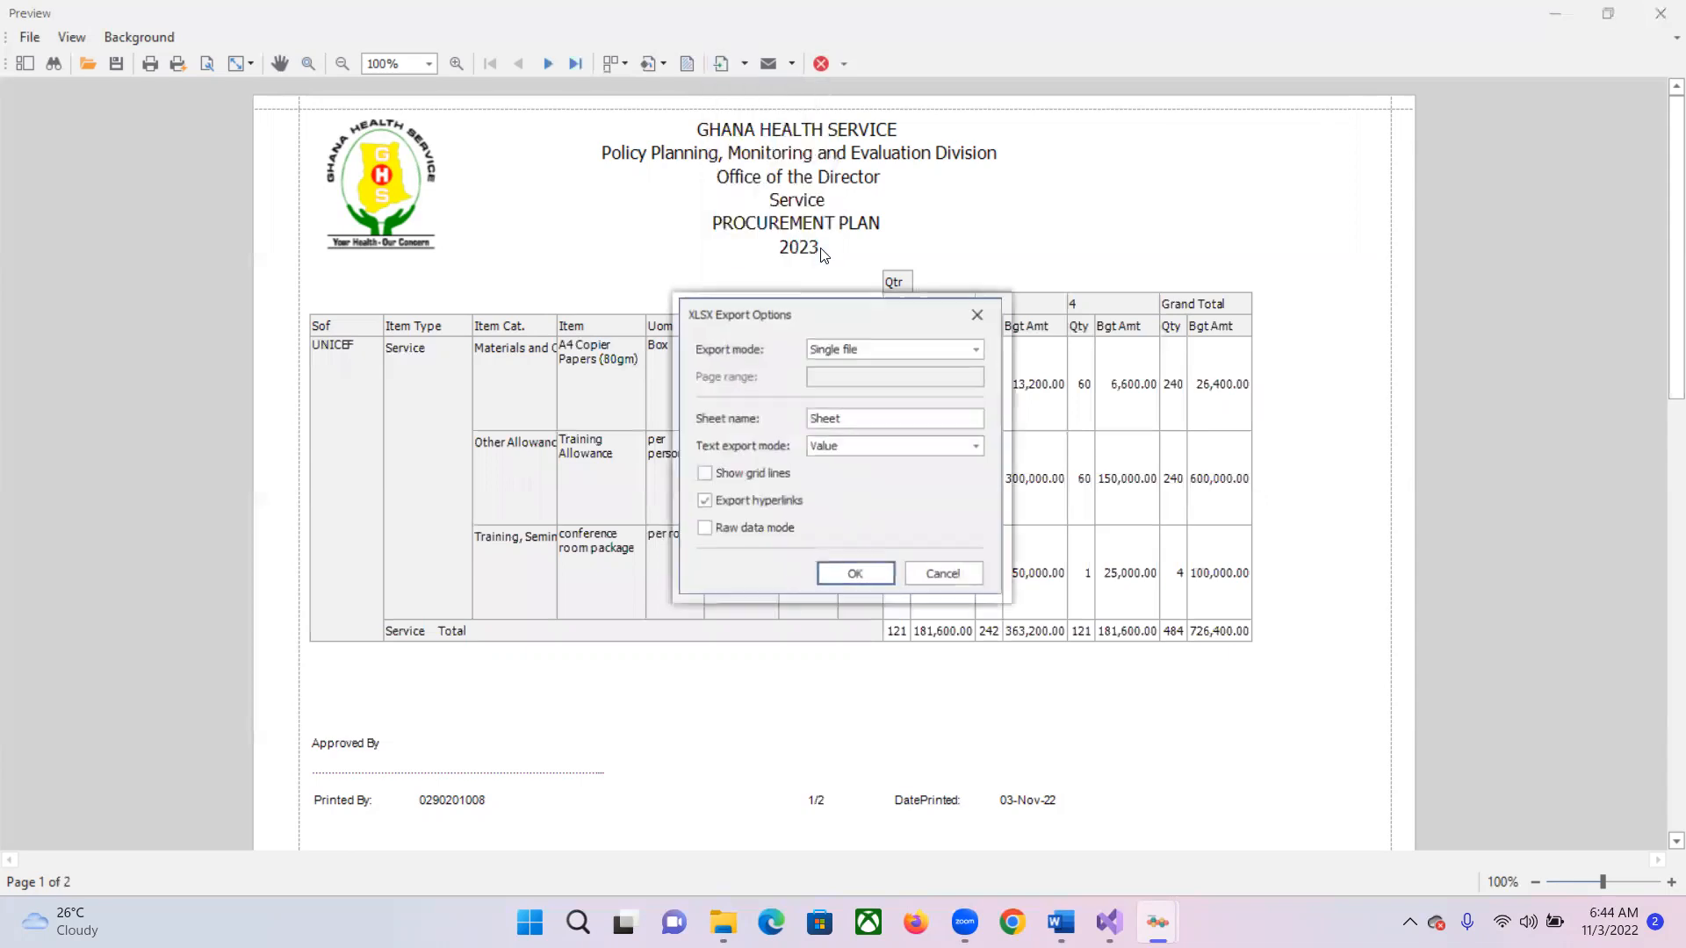
pyautogui.click(866, 579)
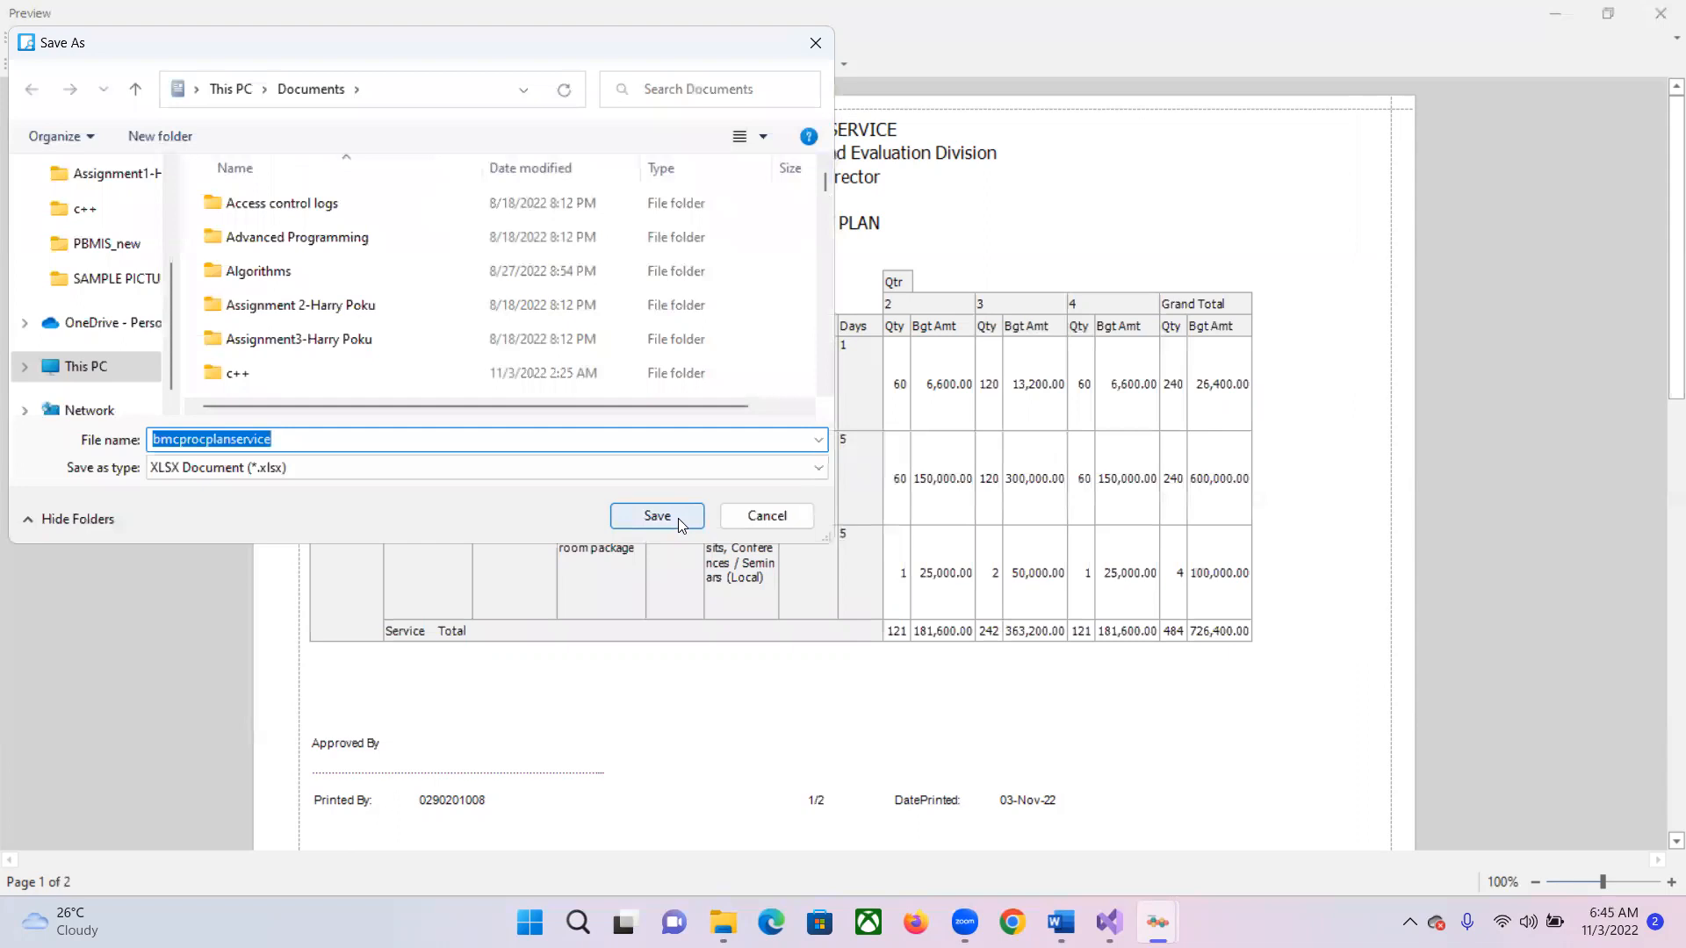
pyautogui.click(678, 518)
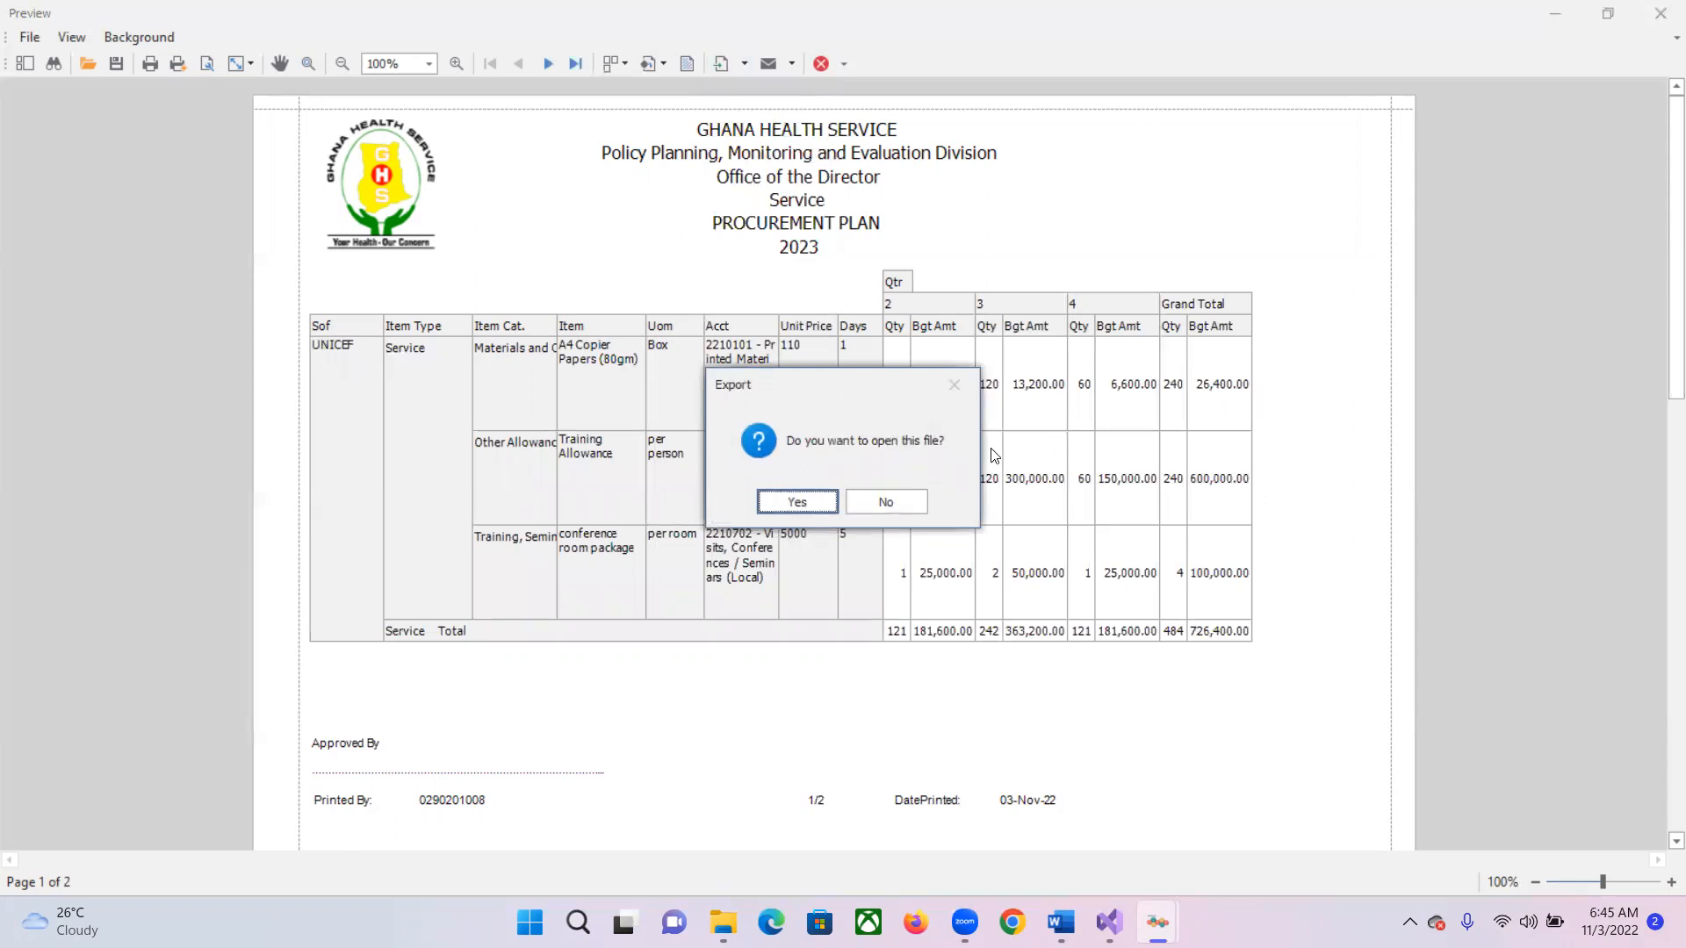
pyautogui.click(772, 501)
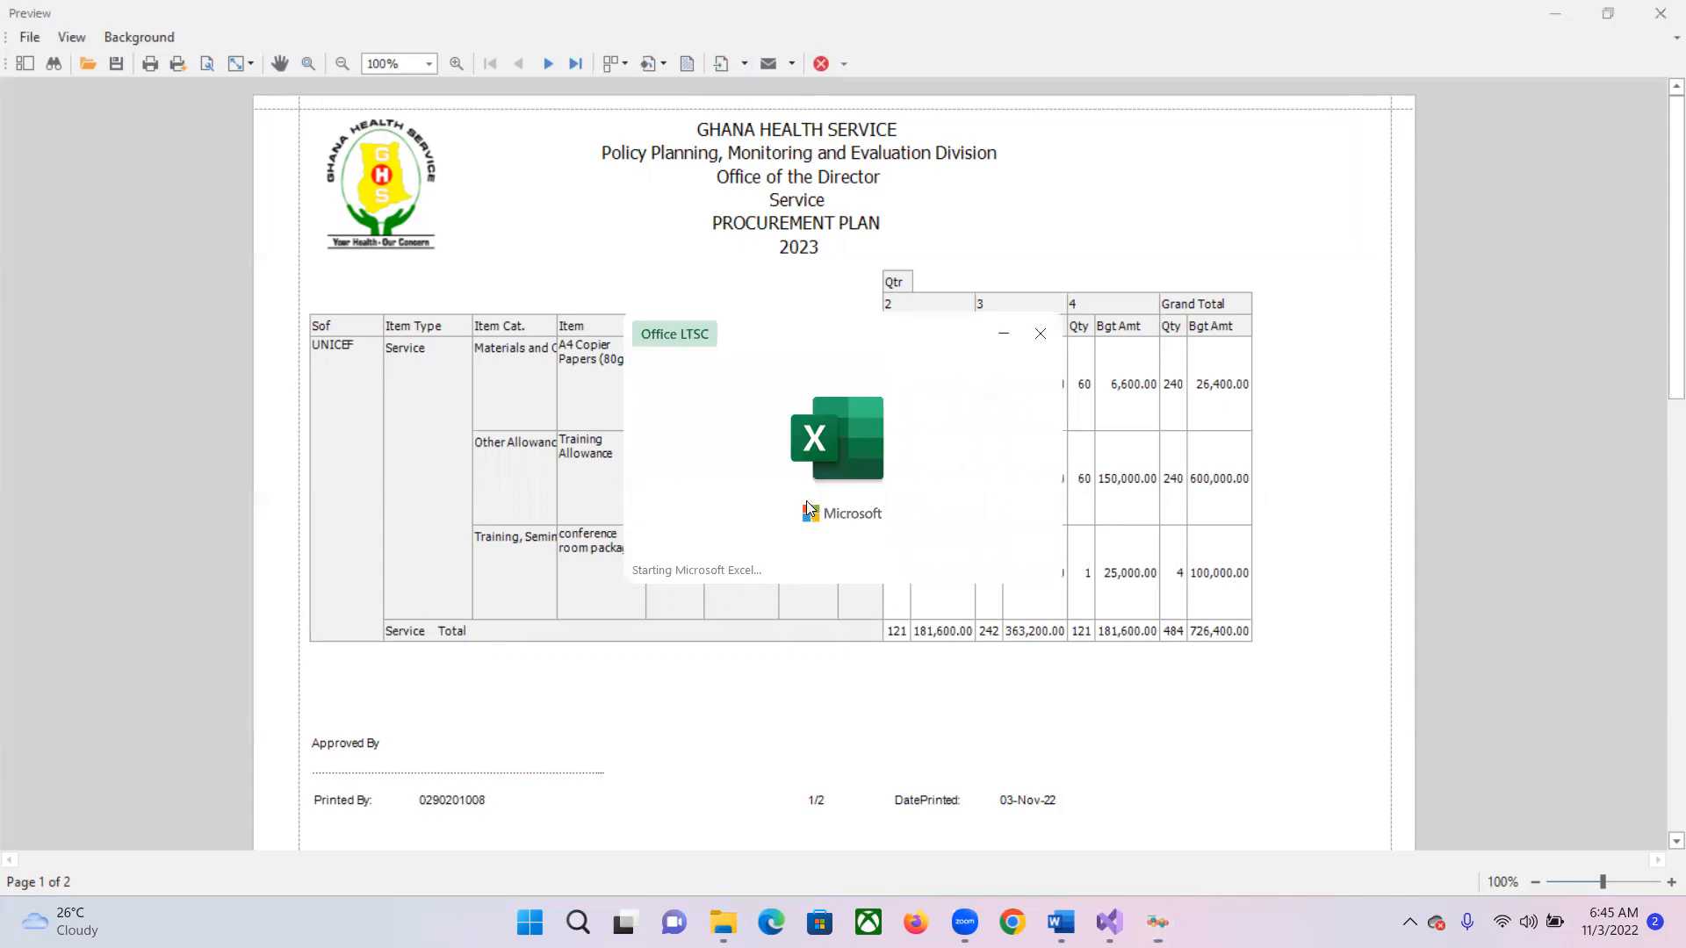
# Widen some of the quarter 2 and quarter 3 columns in the exported workbook, and close it without saving
pyautogui.scroll(-1, 859, 547)
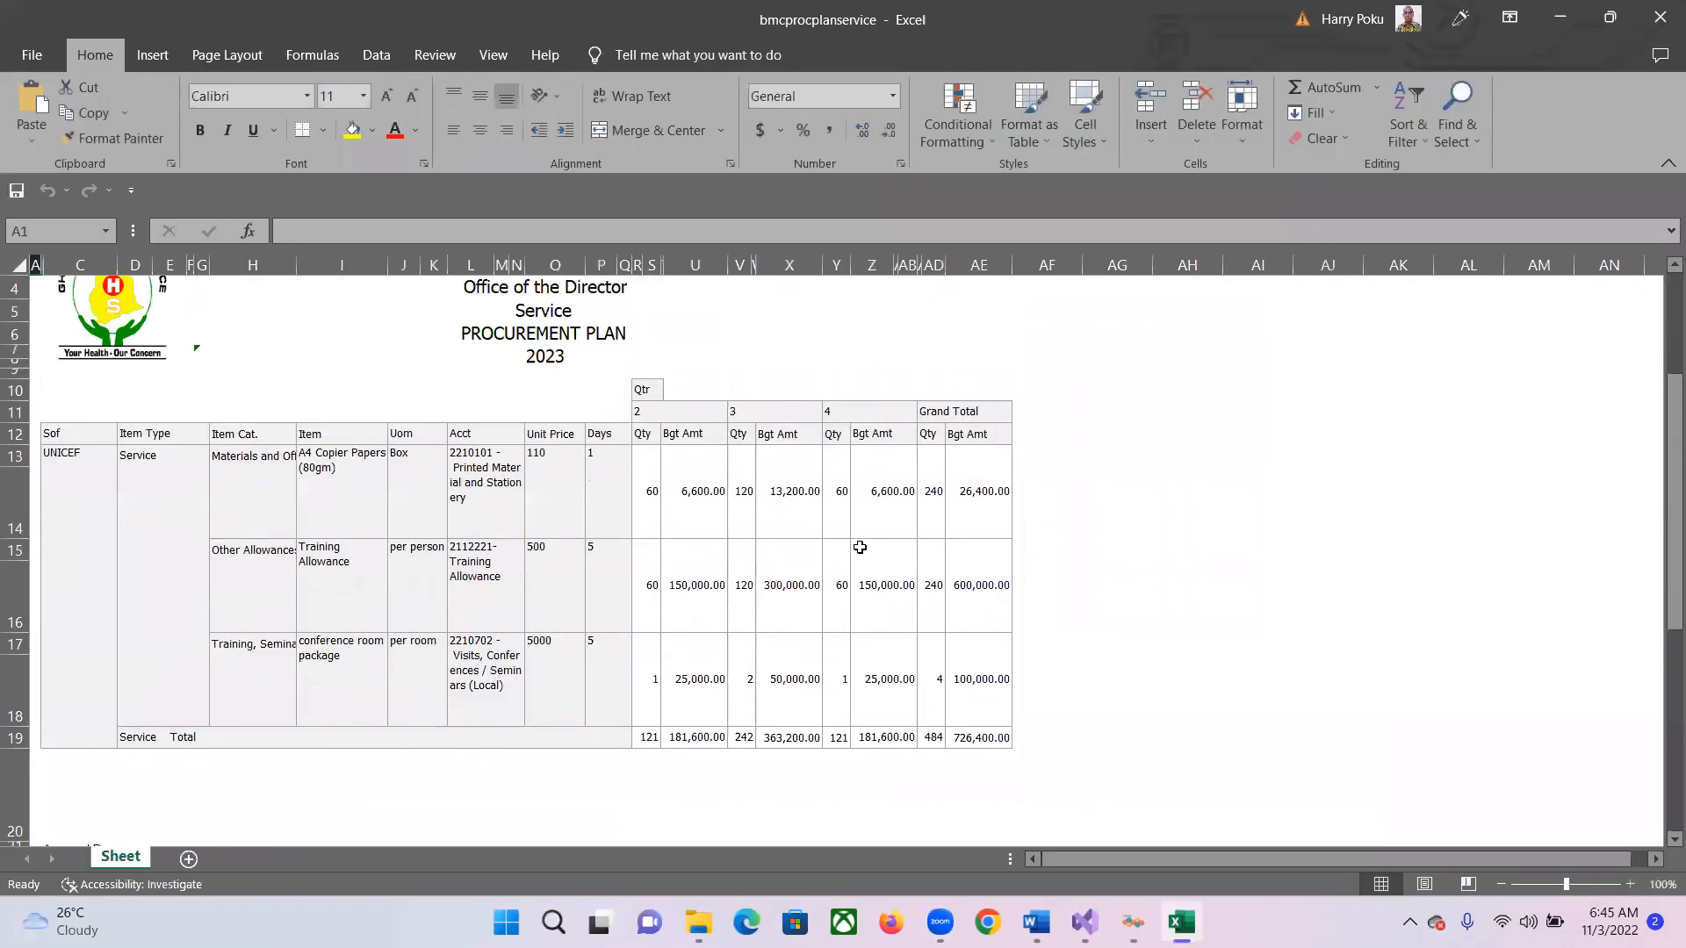
pyautogui.moveTo(662, 265); pyautogui.dragTo(717, 257)
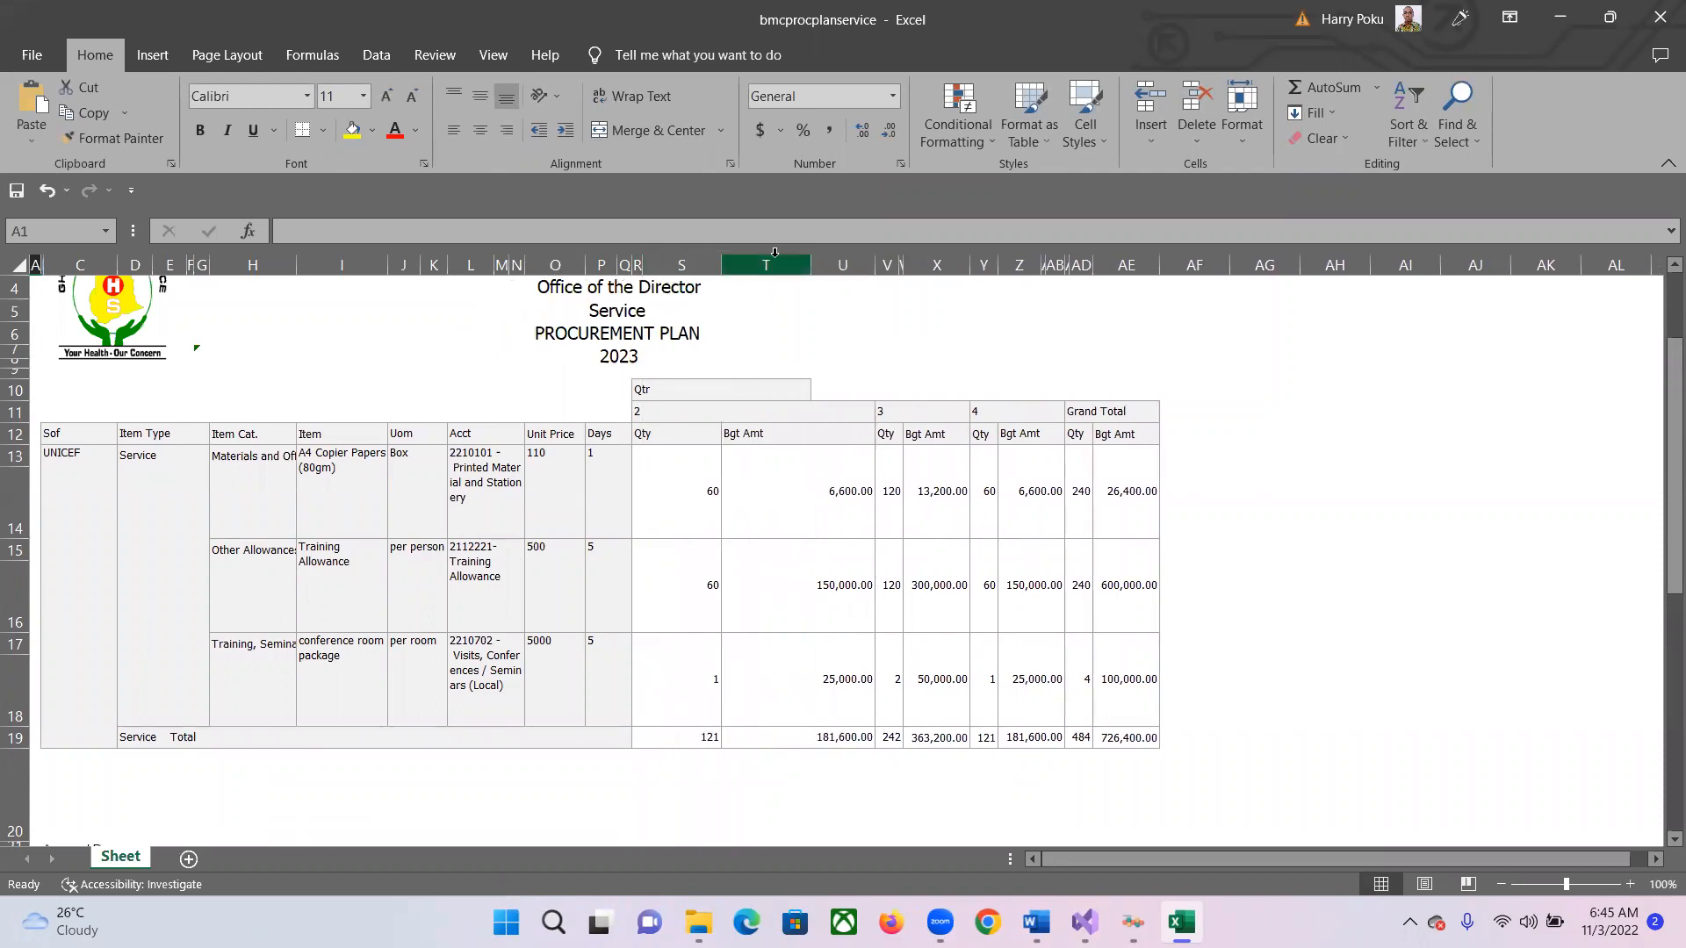
pyautogui.moveTo(905, 267); pyautogui.dragTo(966, 264)
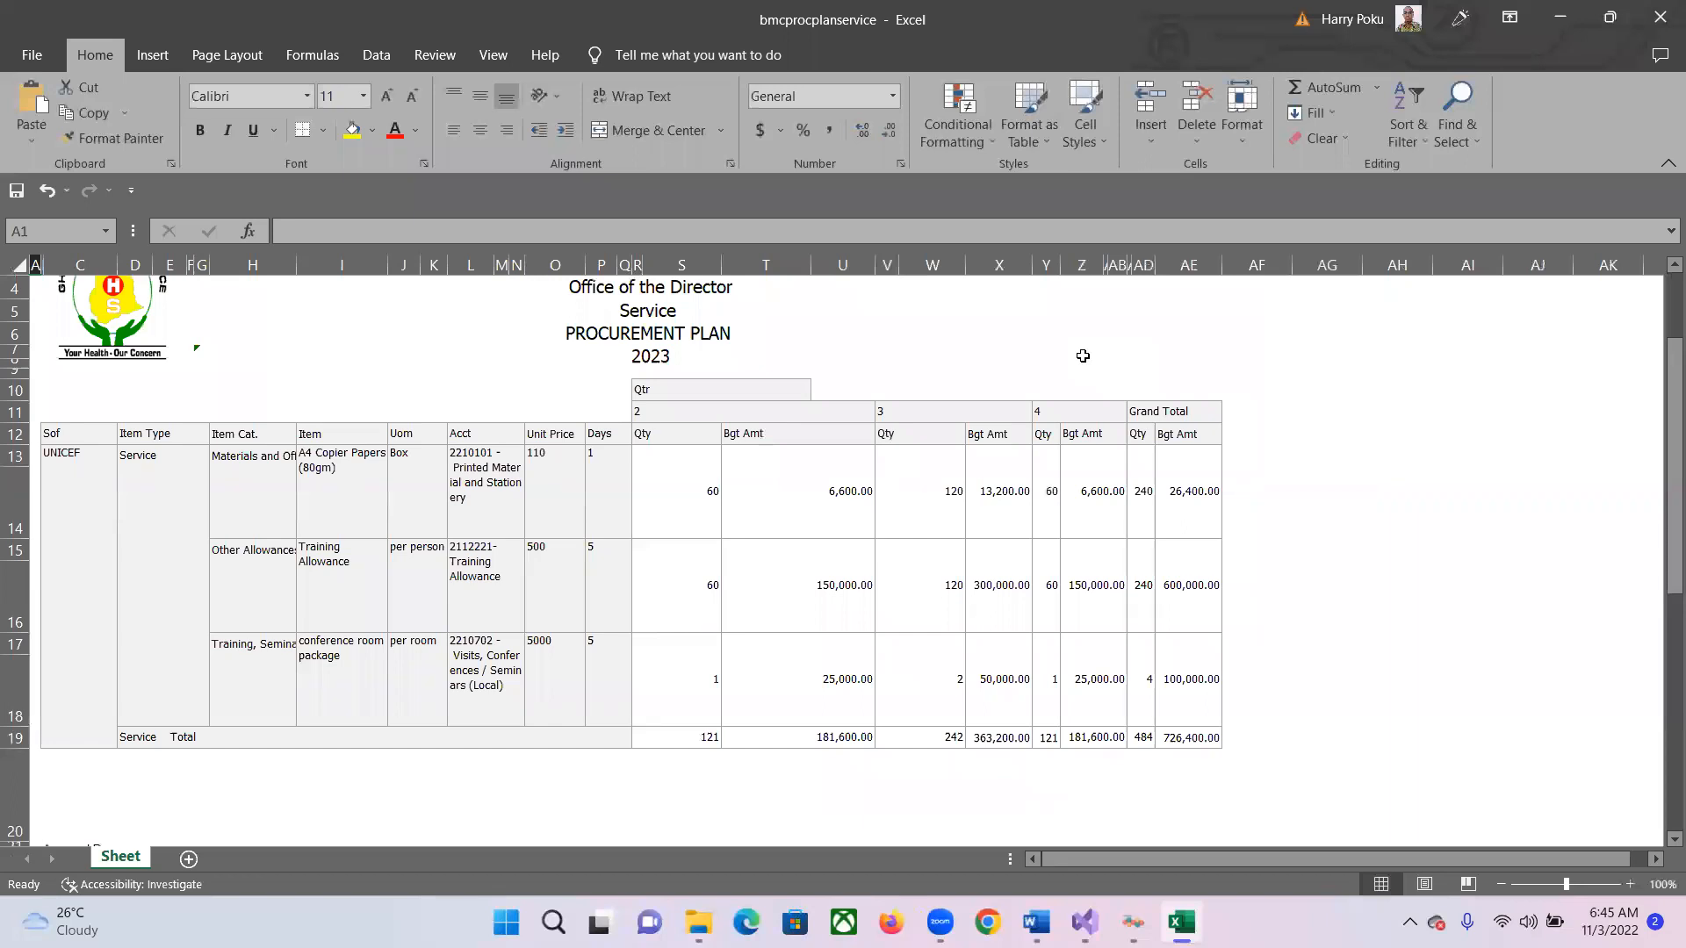
pyautogui.scroll(1, 1083, 356)
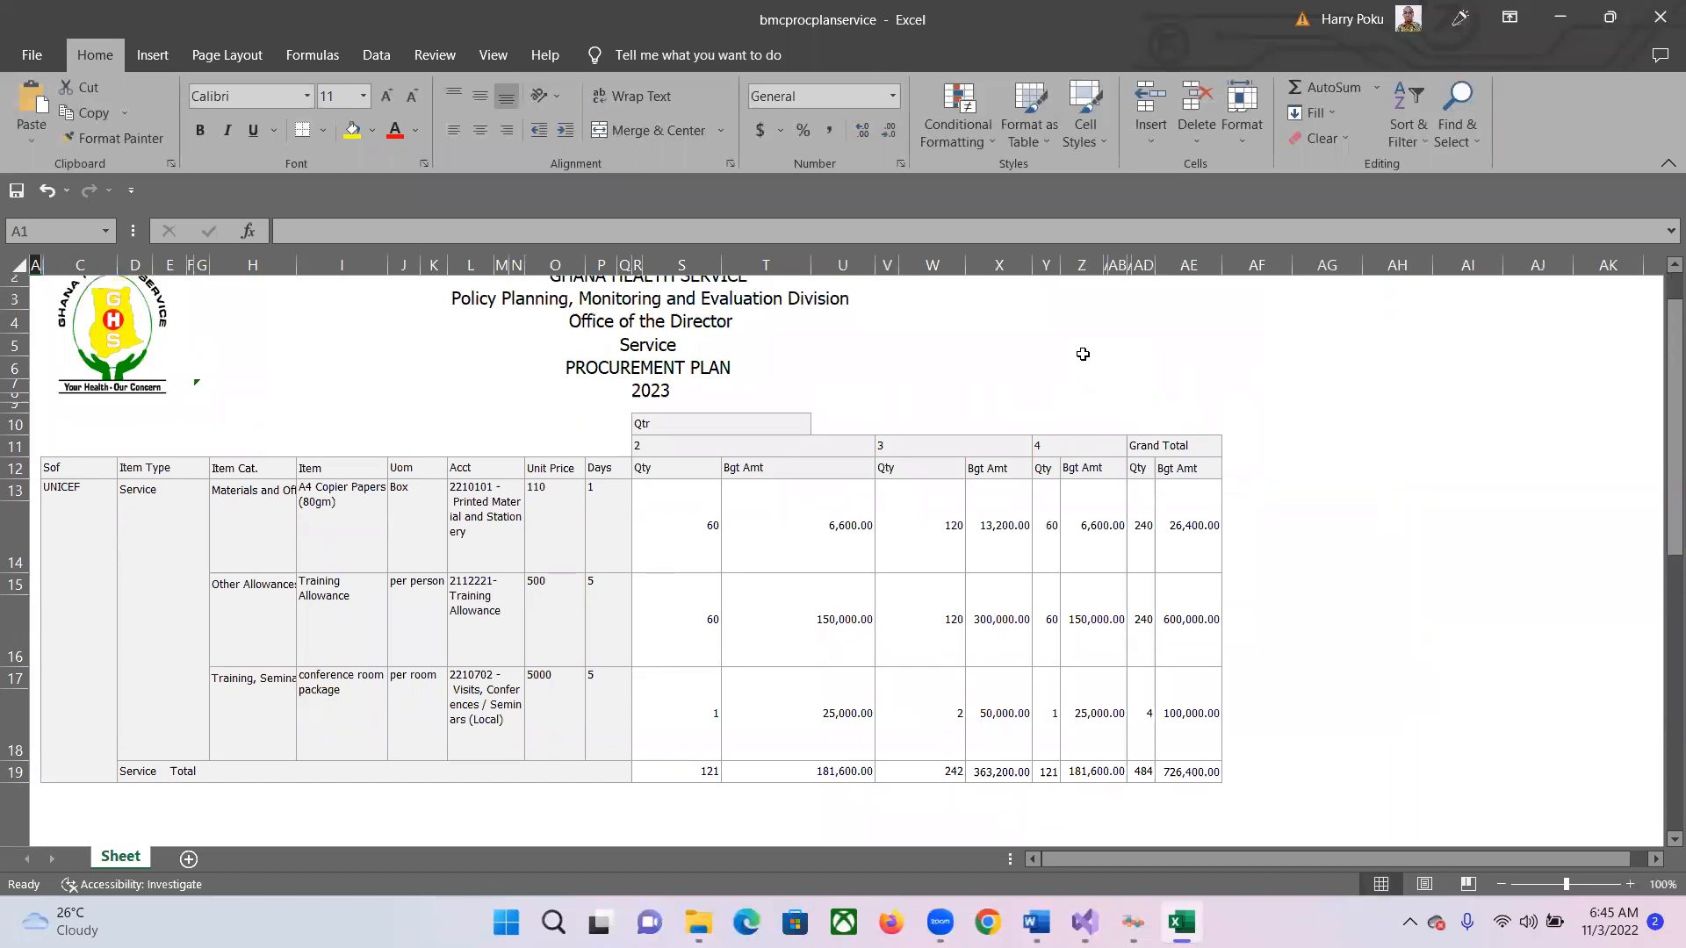
pyautogui.click(1659, 16)
pyautogui.click(846, 483)
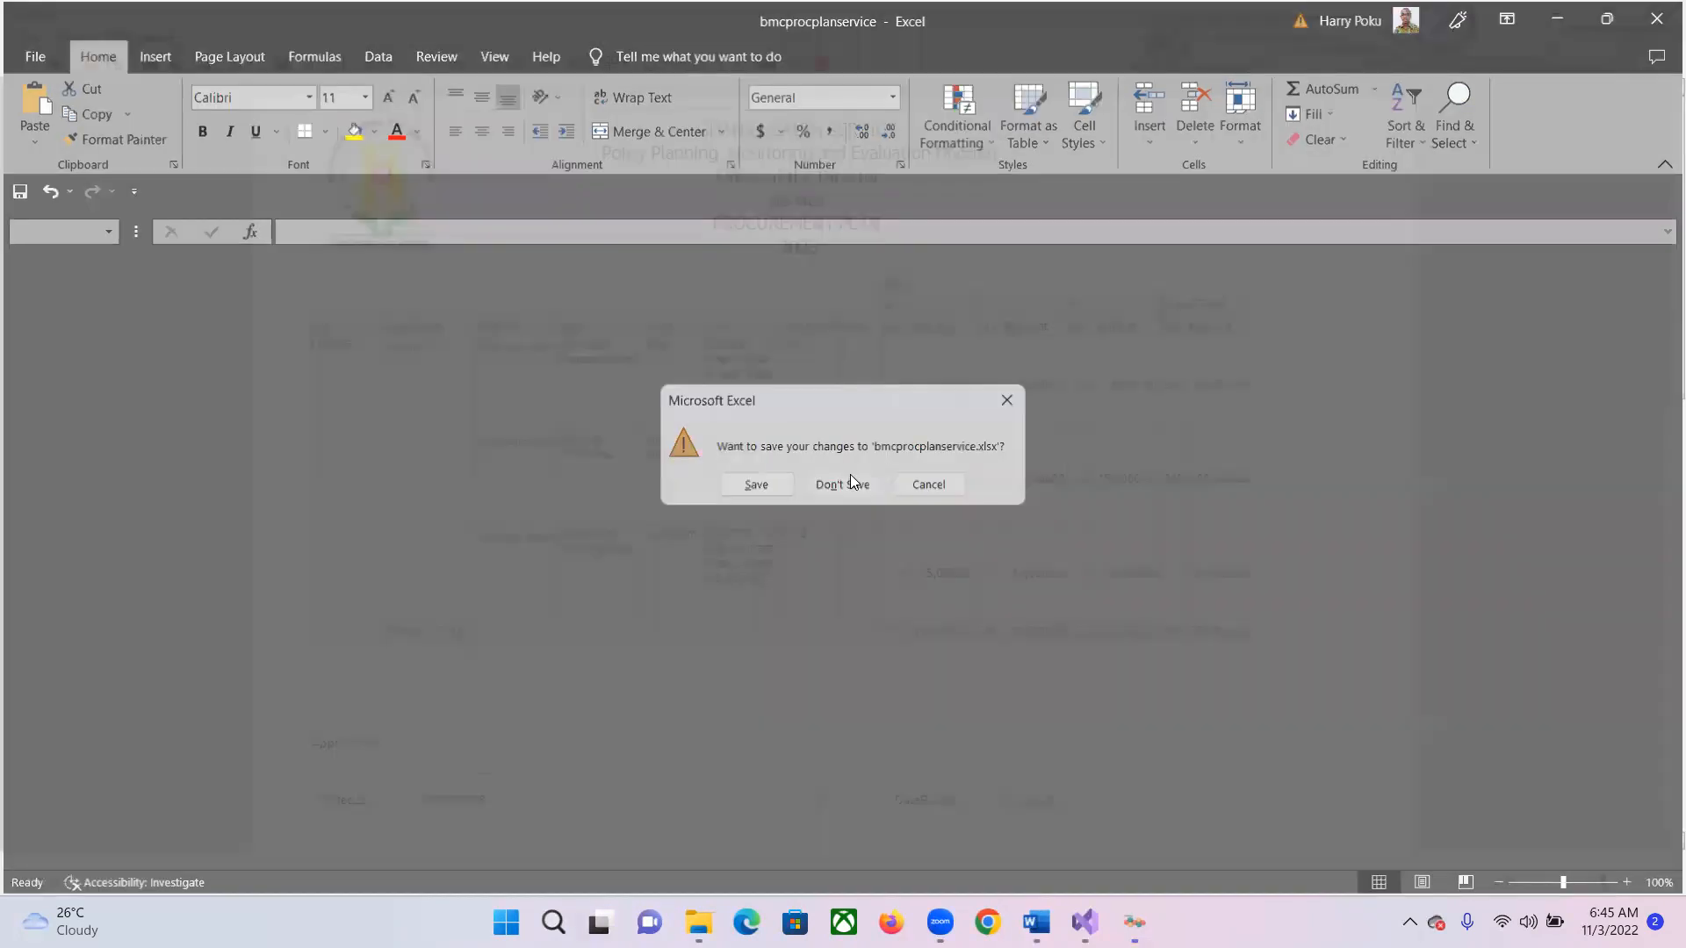
# Export the Service procurement plan as the PDF file bmcprocplanservice in Documents, view the file, and close it
pyautogui.click(746, 63)
pyautogui.click(765, 87)
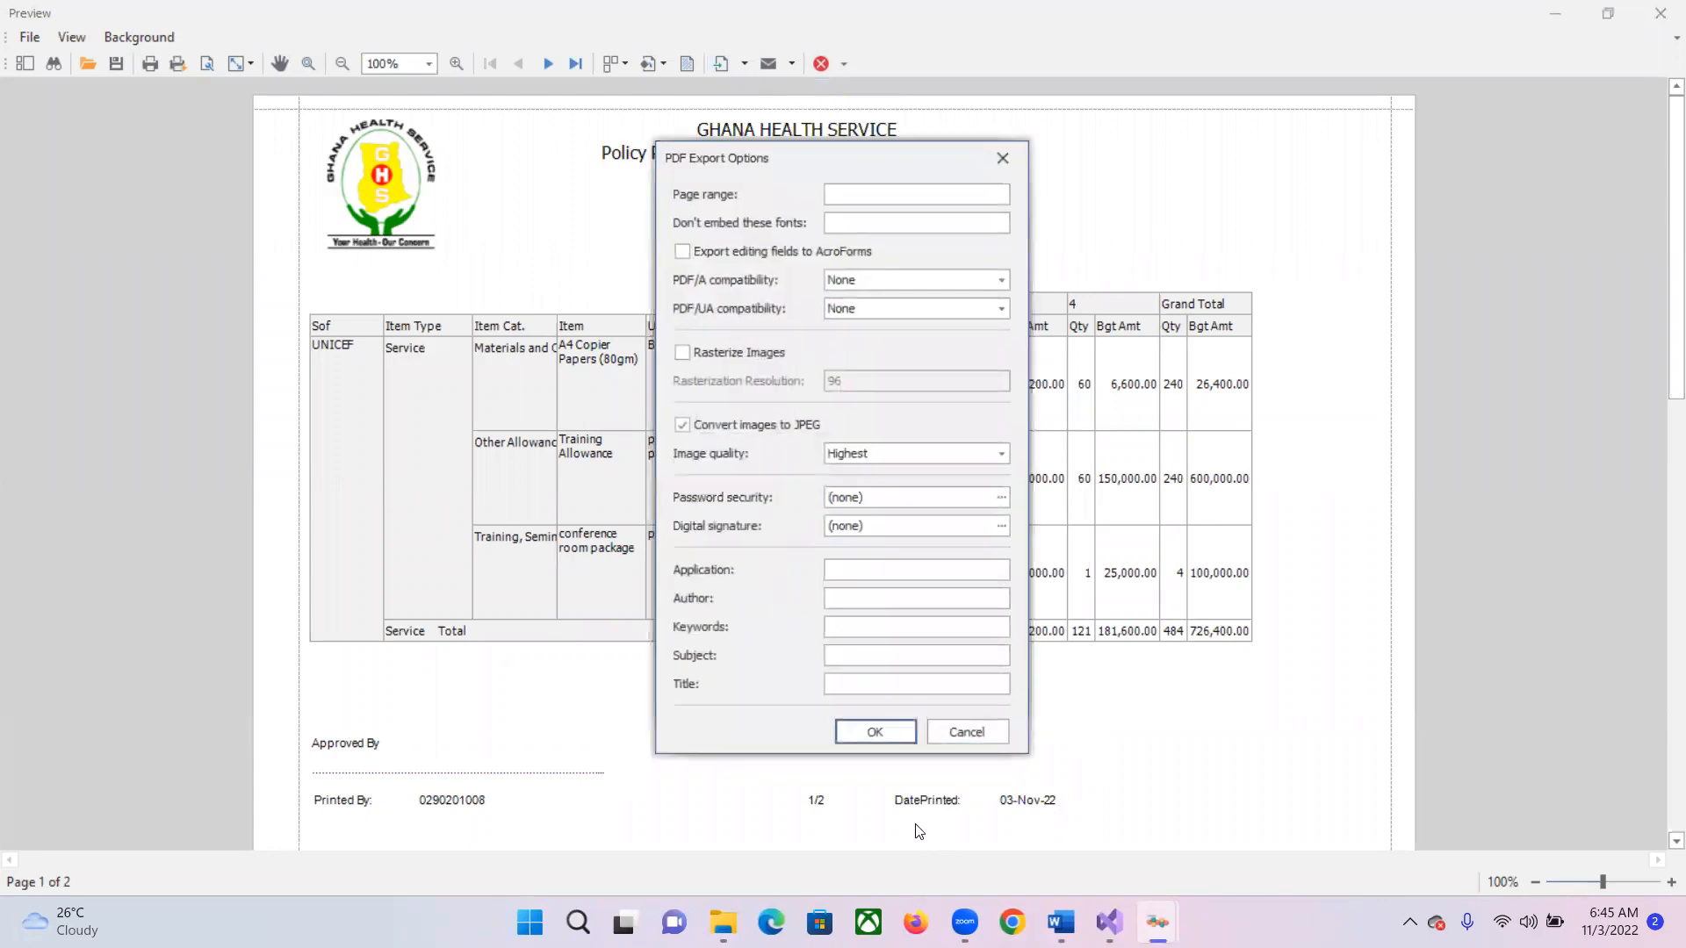
pyautogui.click(873, 721)
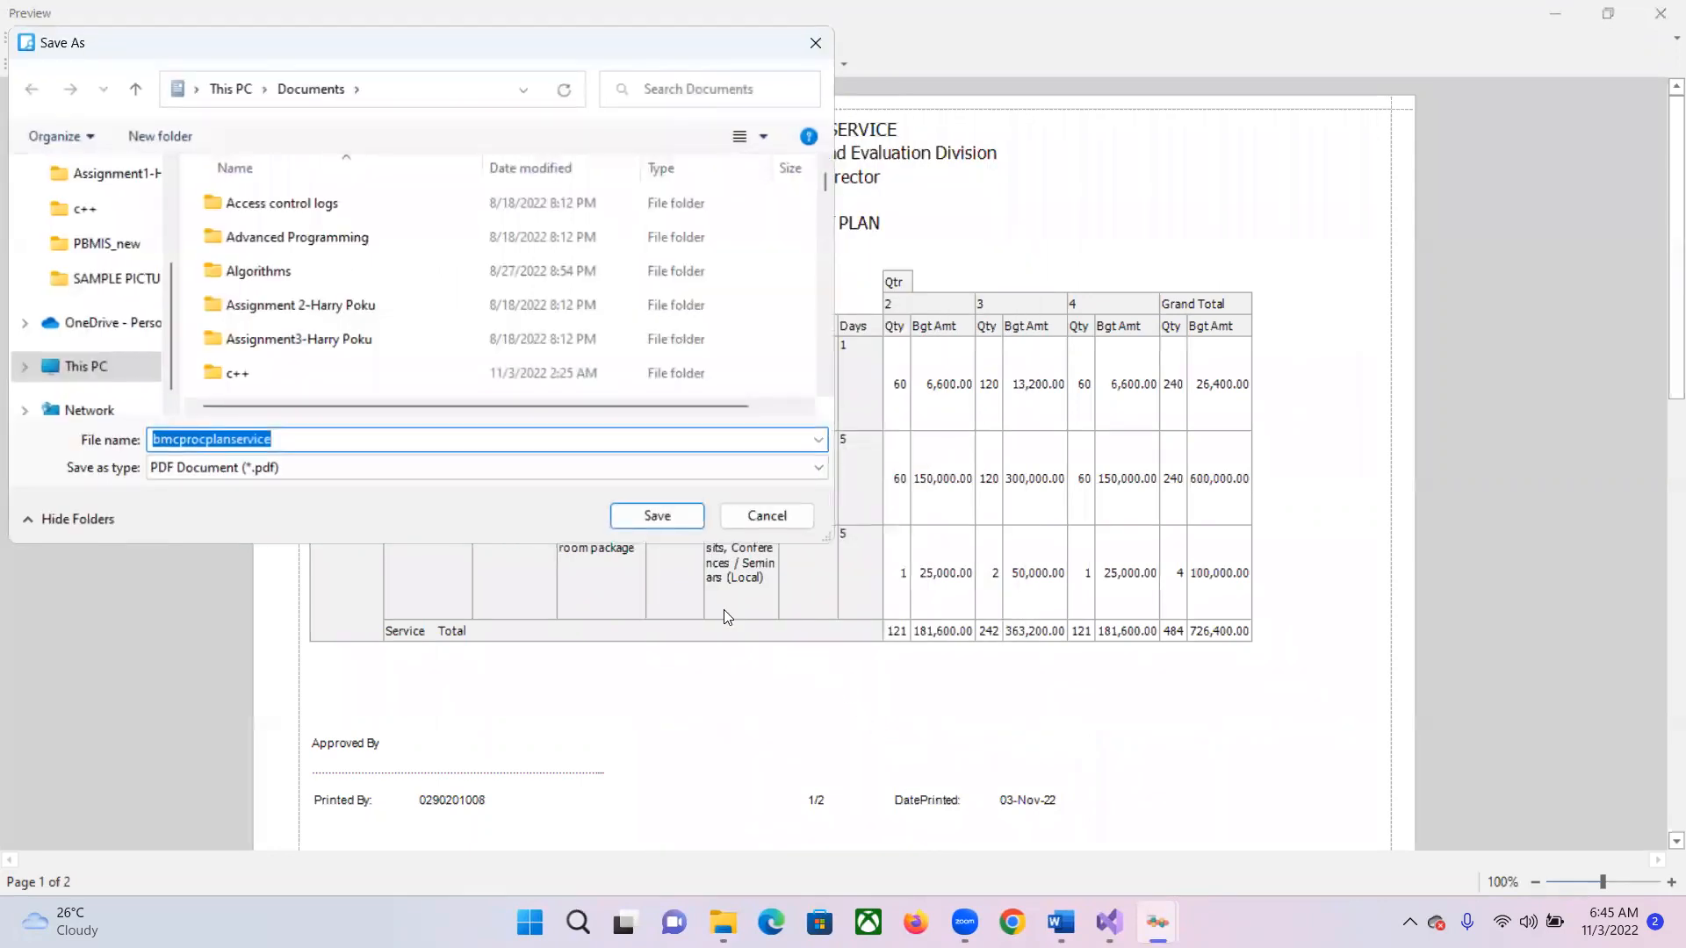
pyautogui.click(677, 516)
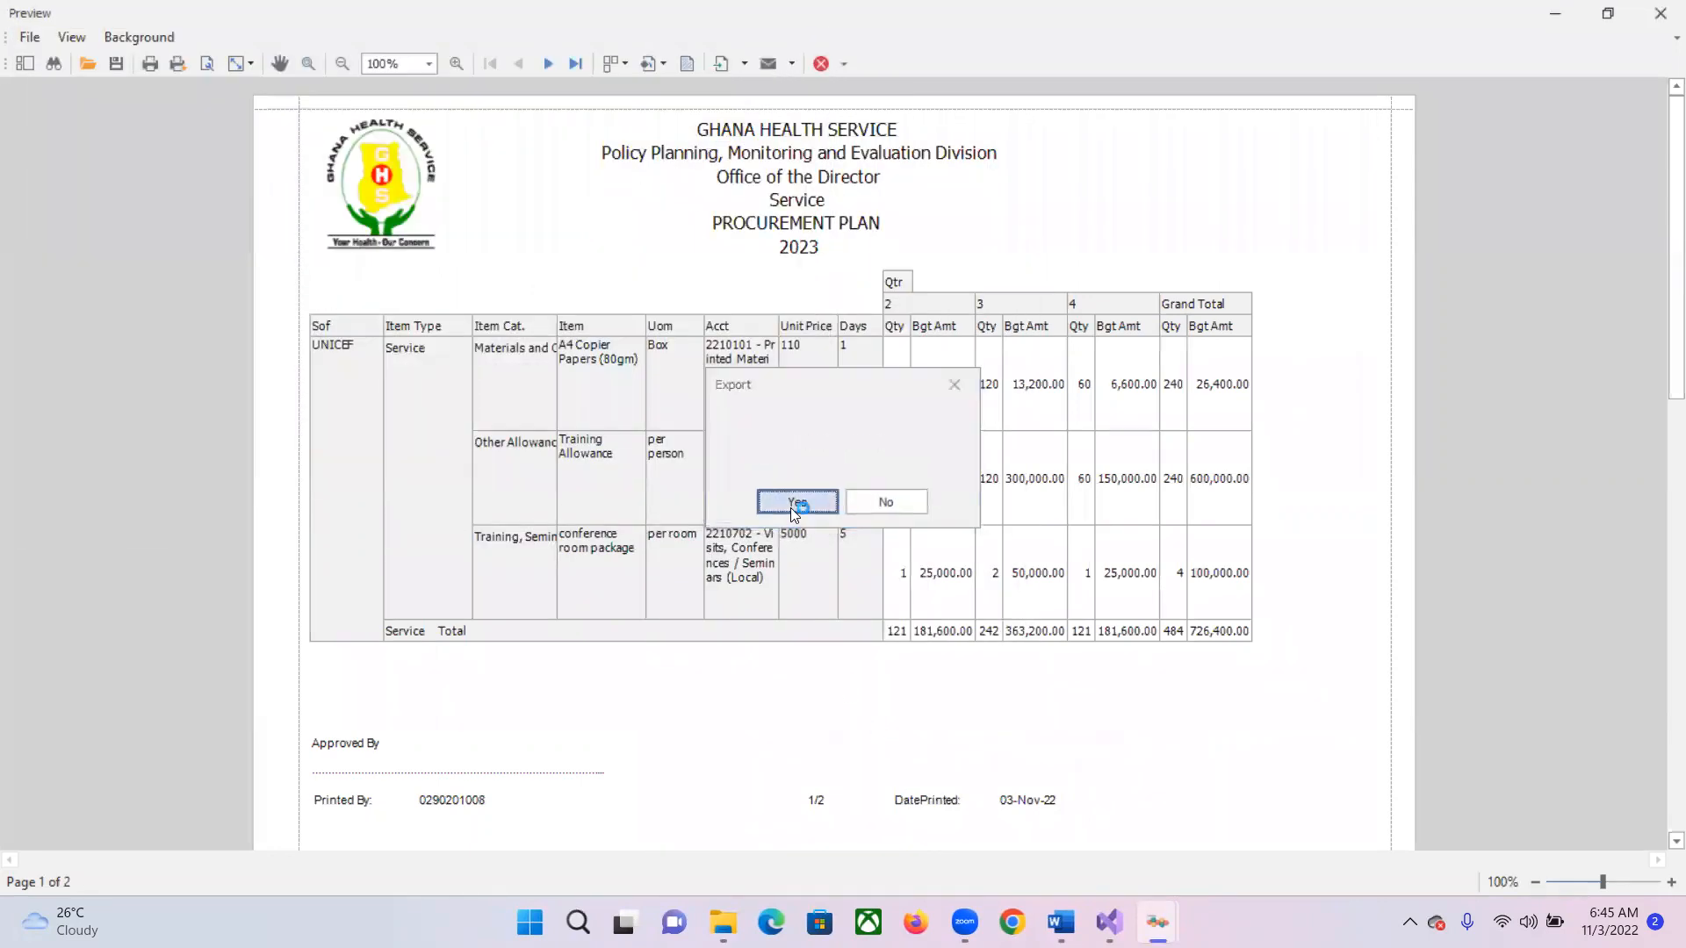
pyautogui.click(791, 508)
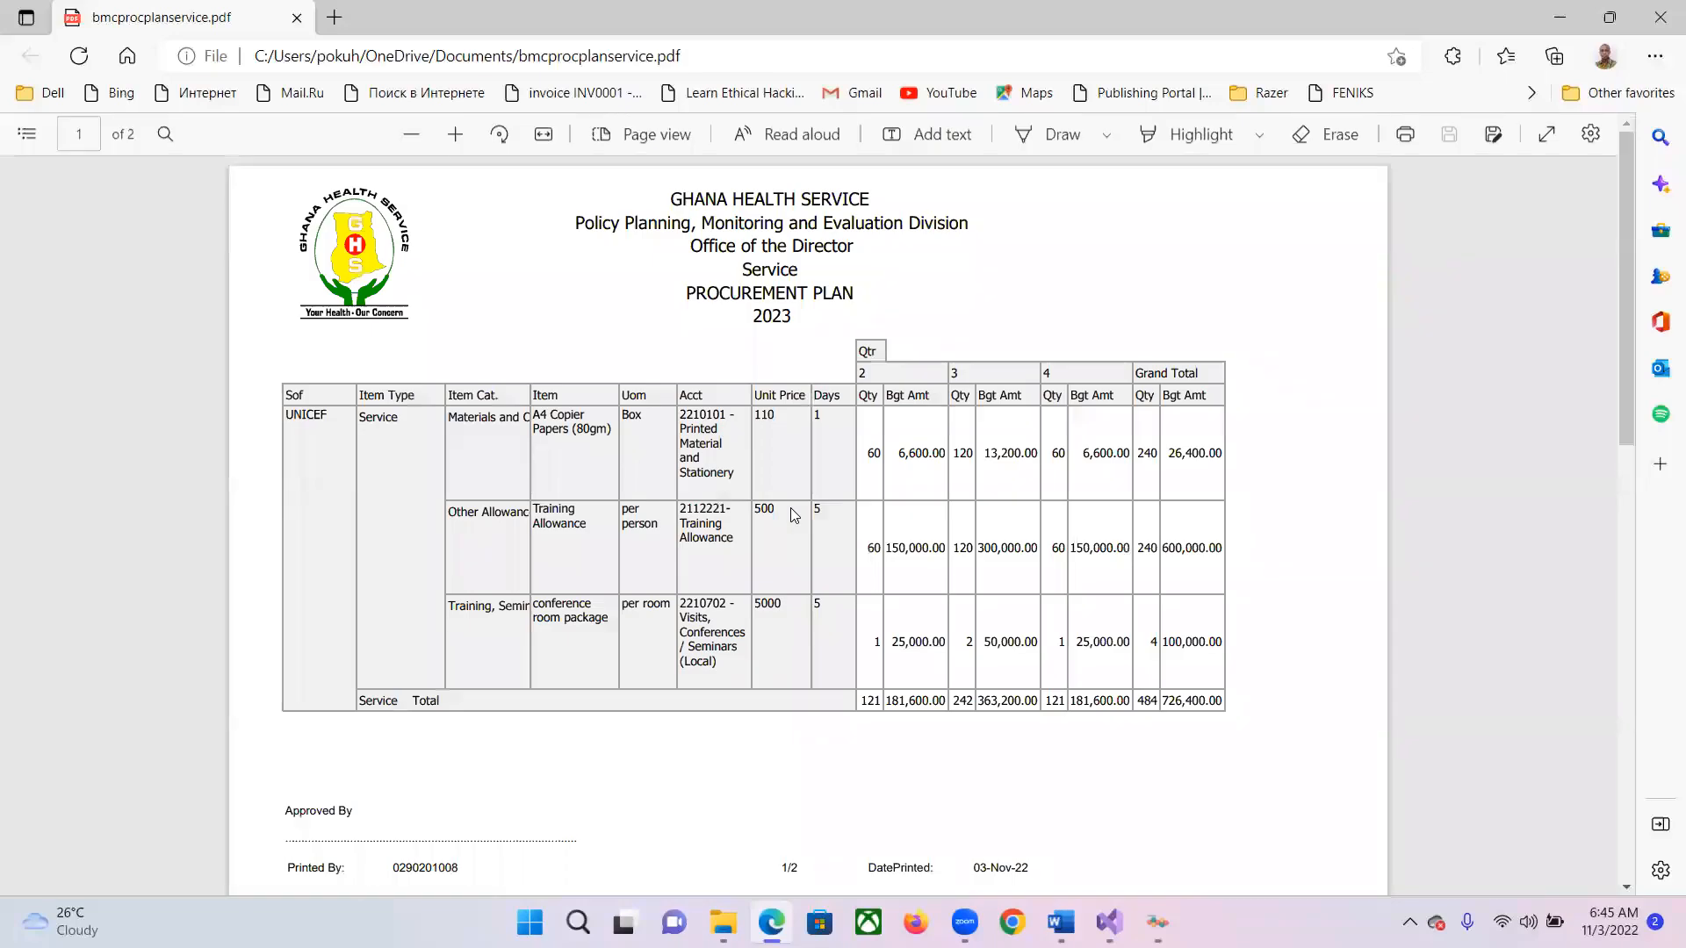
pyautogui.click(1660, 16)
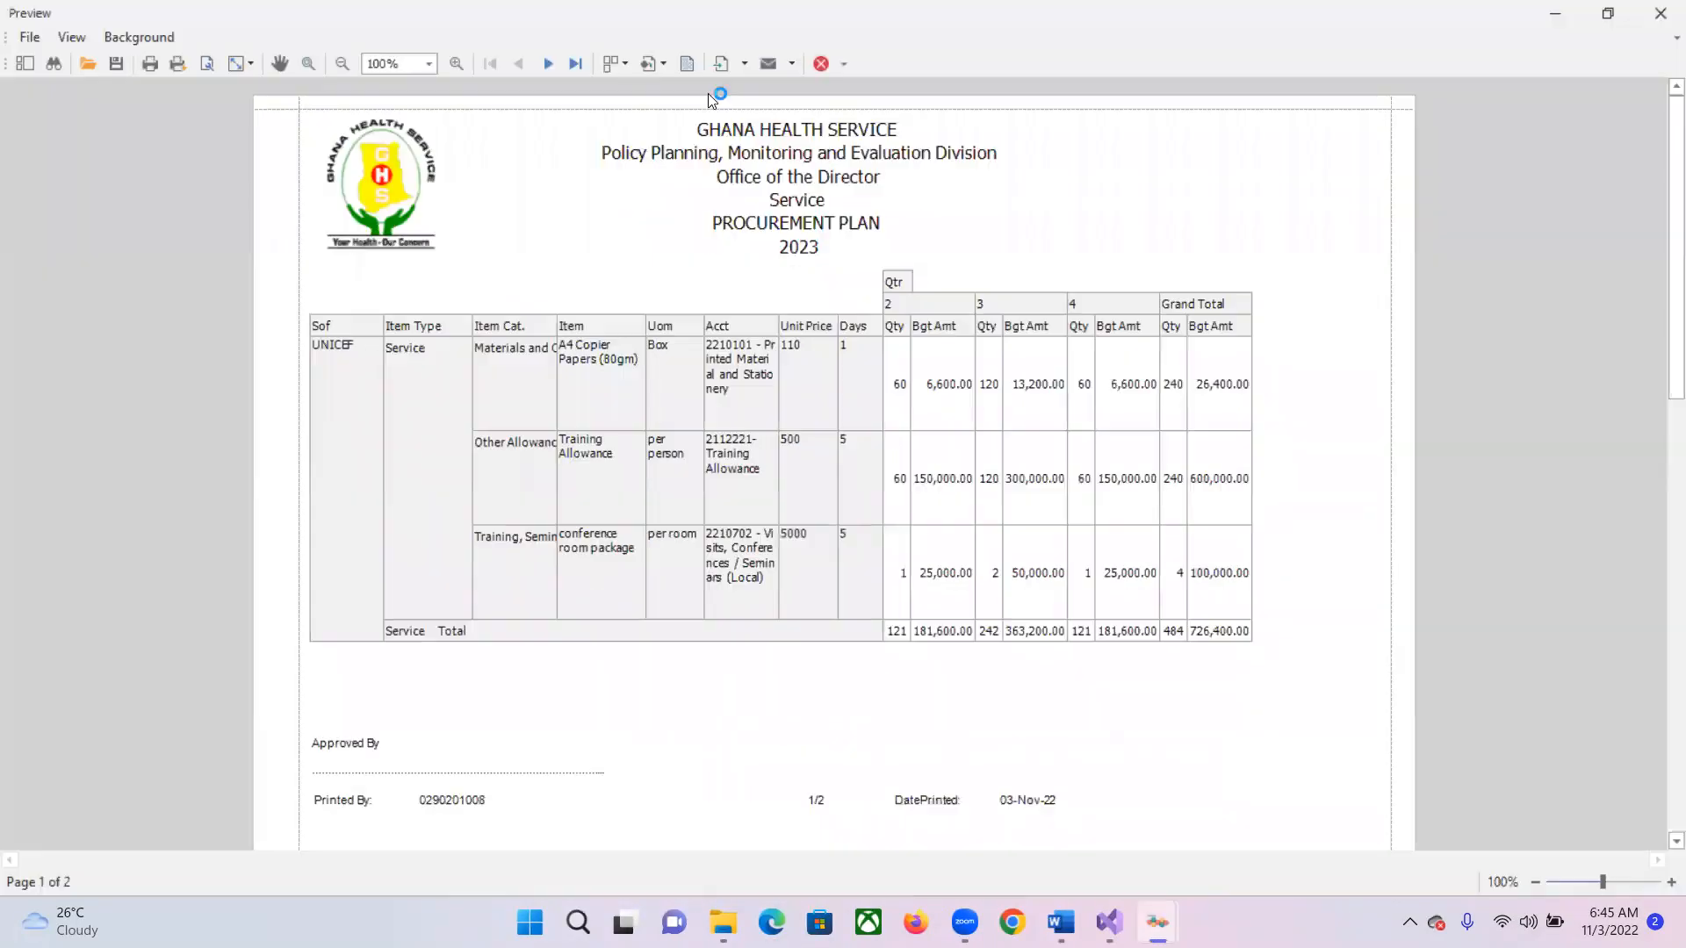
# Create an e-mail with the procurement plan attached as bmcprocplanservice.pdf, replacing the existing file, and close the message unsent
pyautogui.click(791, 60)
pyautogui.click(787, 59)
pyautogui.click(793, 63)
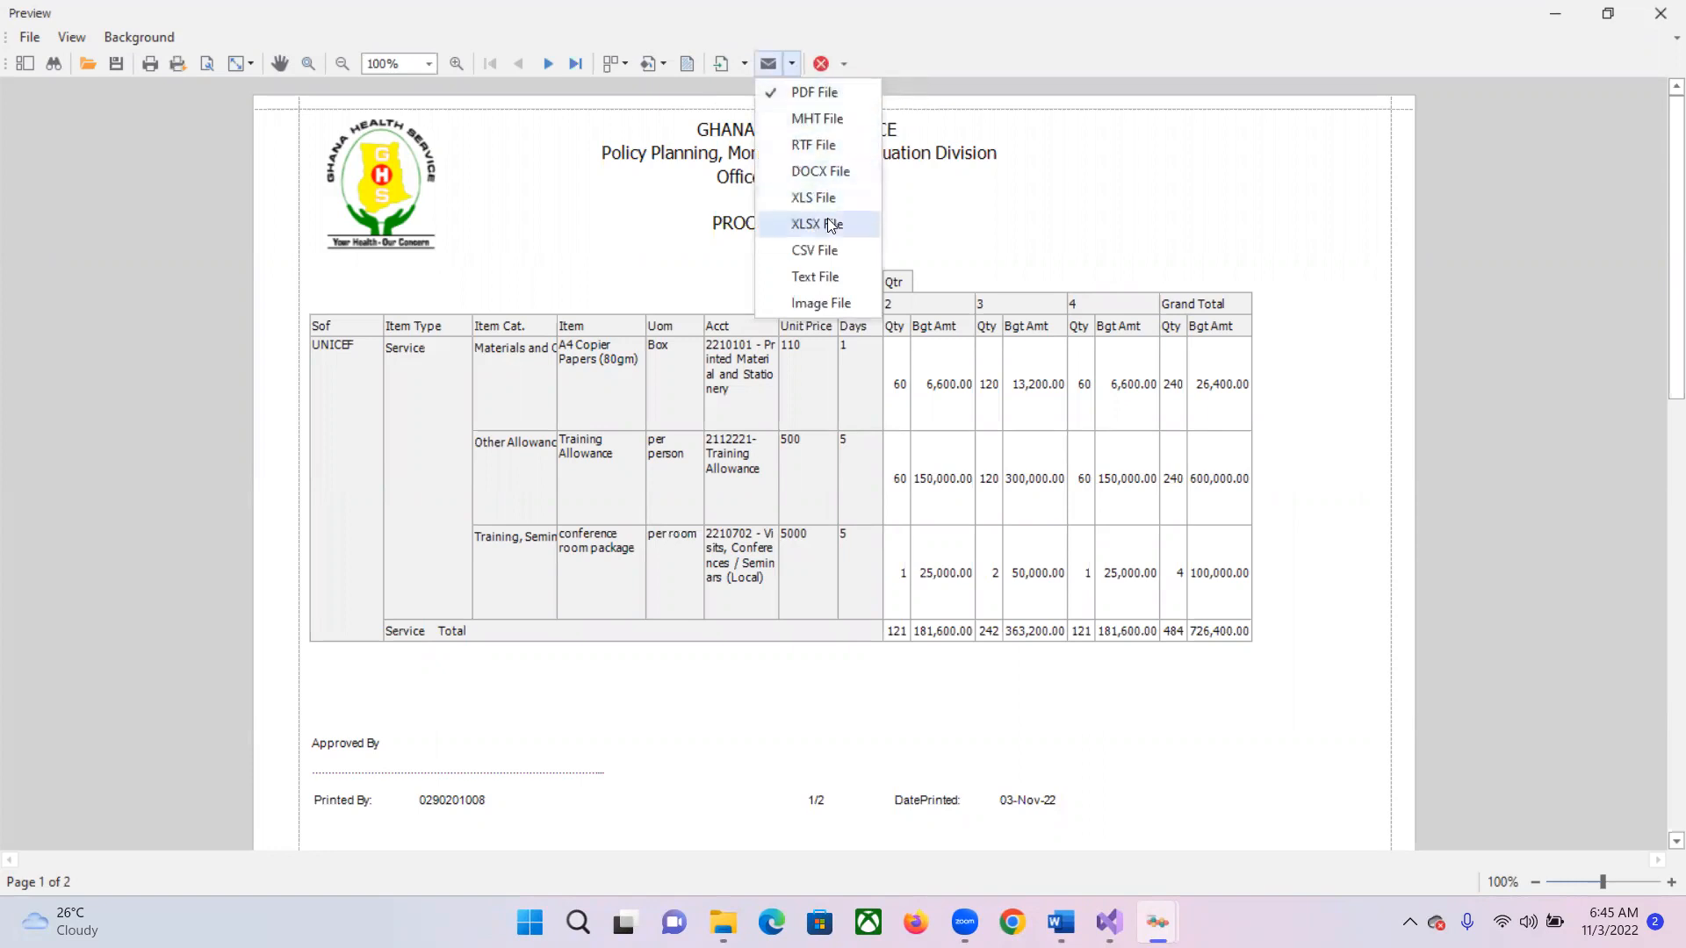
pyautogui.click(816, 100)
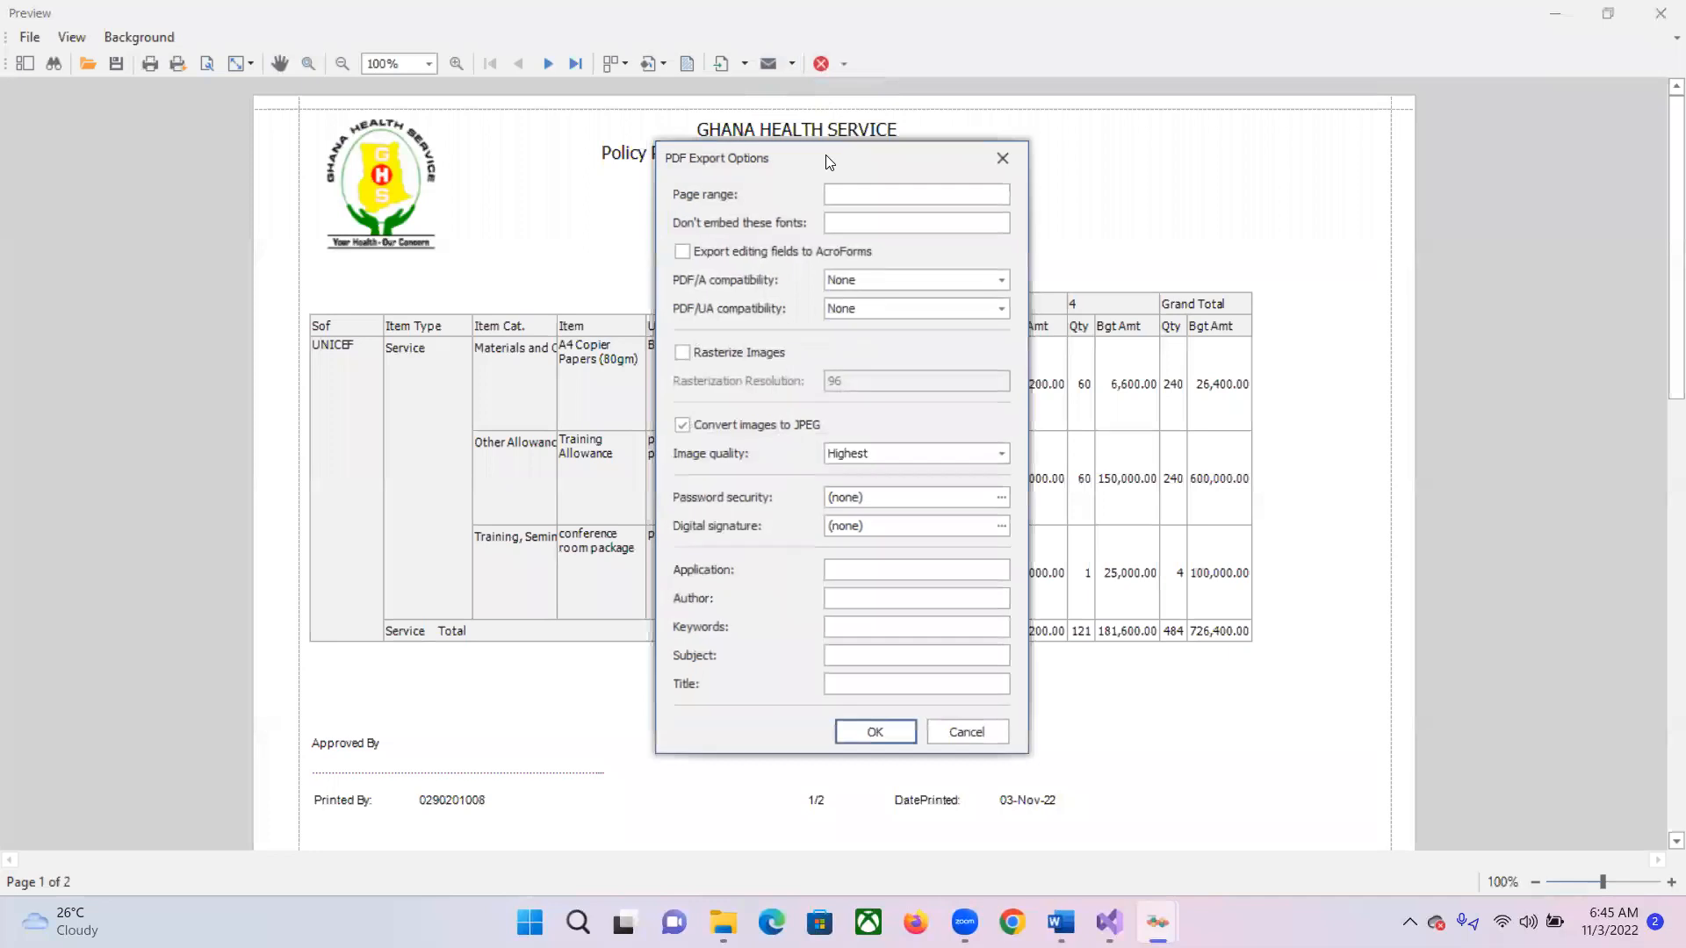
pyautogui.click(878, 731)
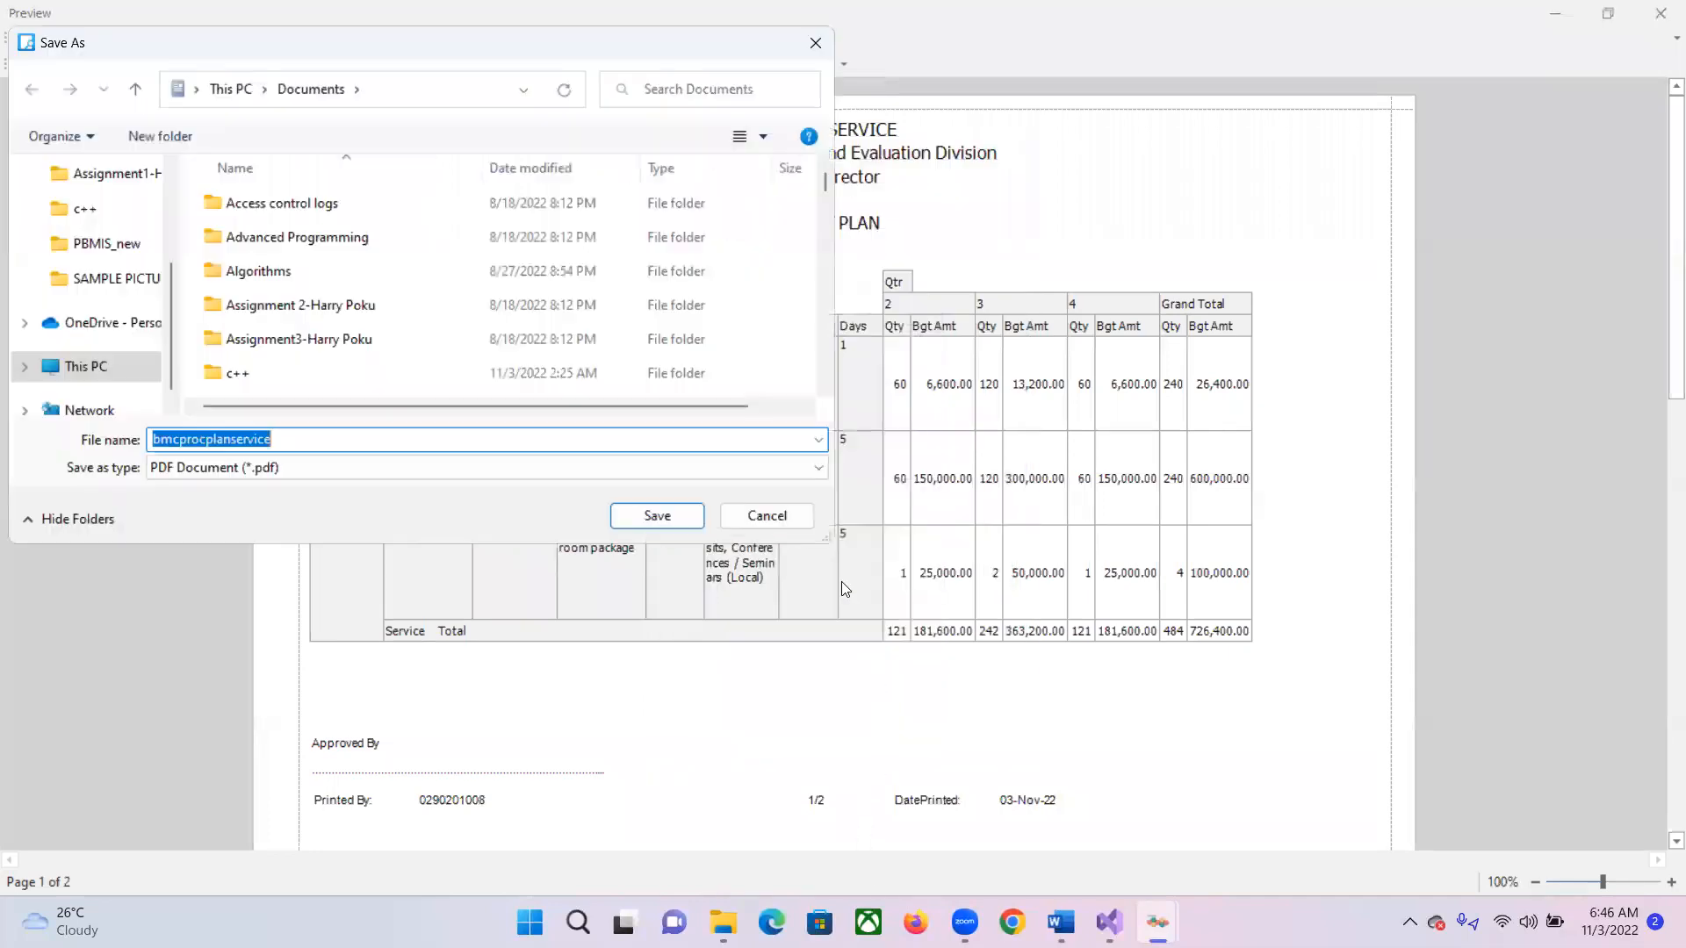
pyautogui.click(636, 518)
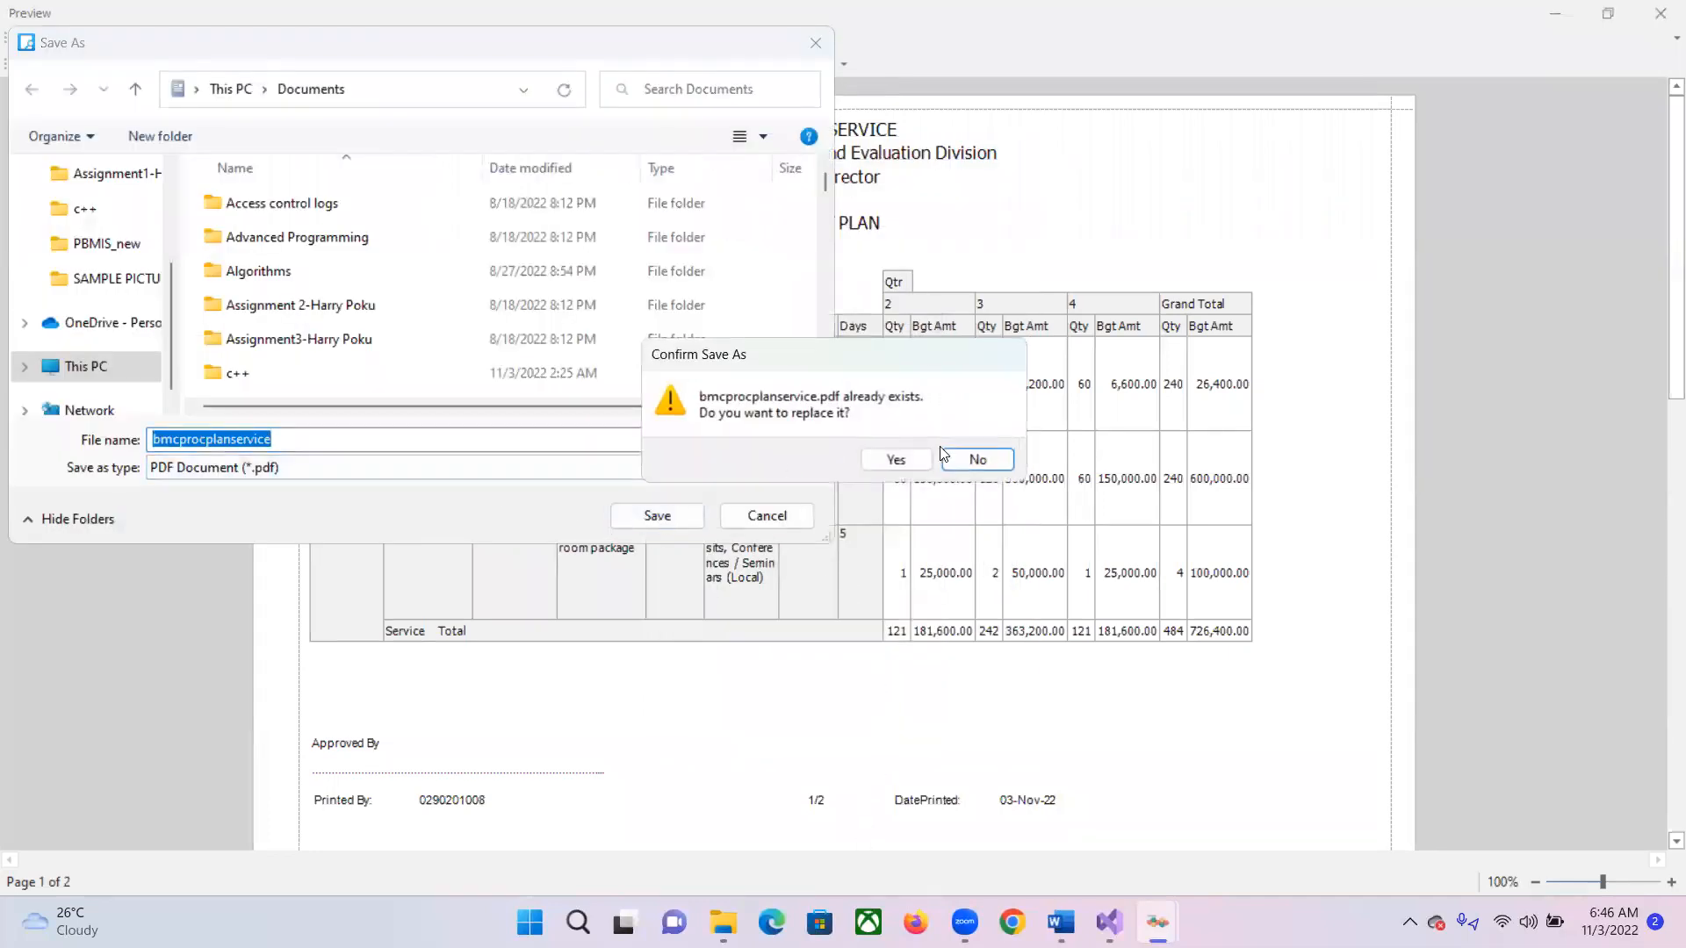
pyautogui.click(895, 458)
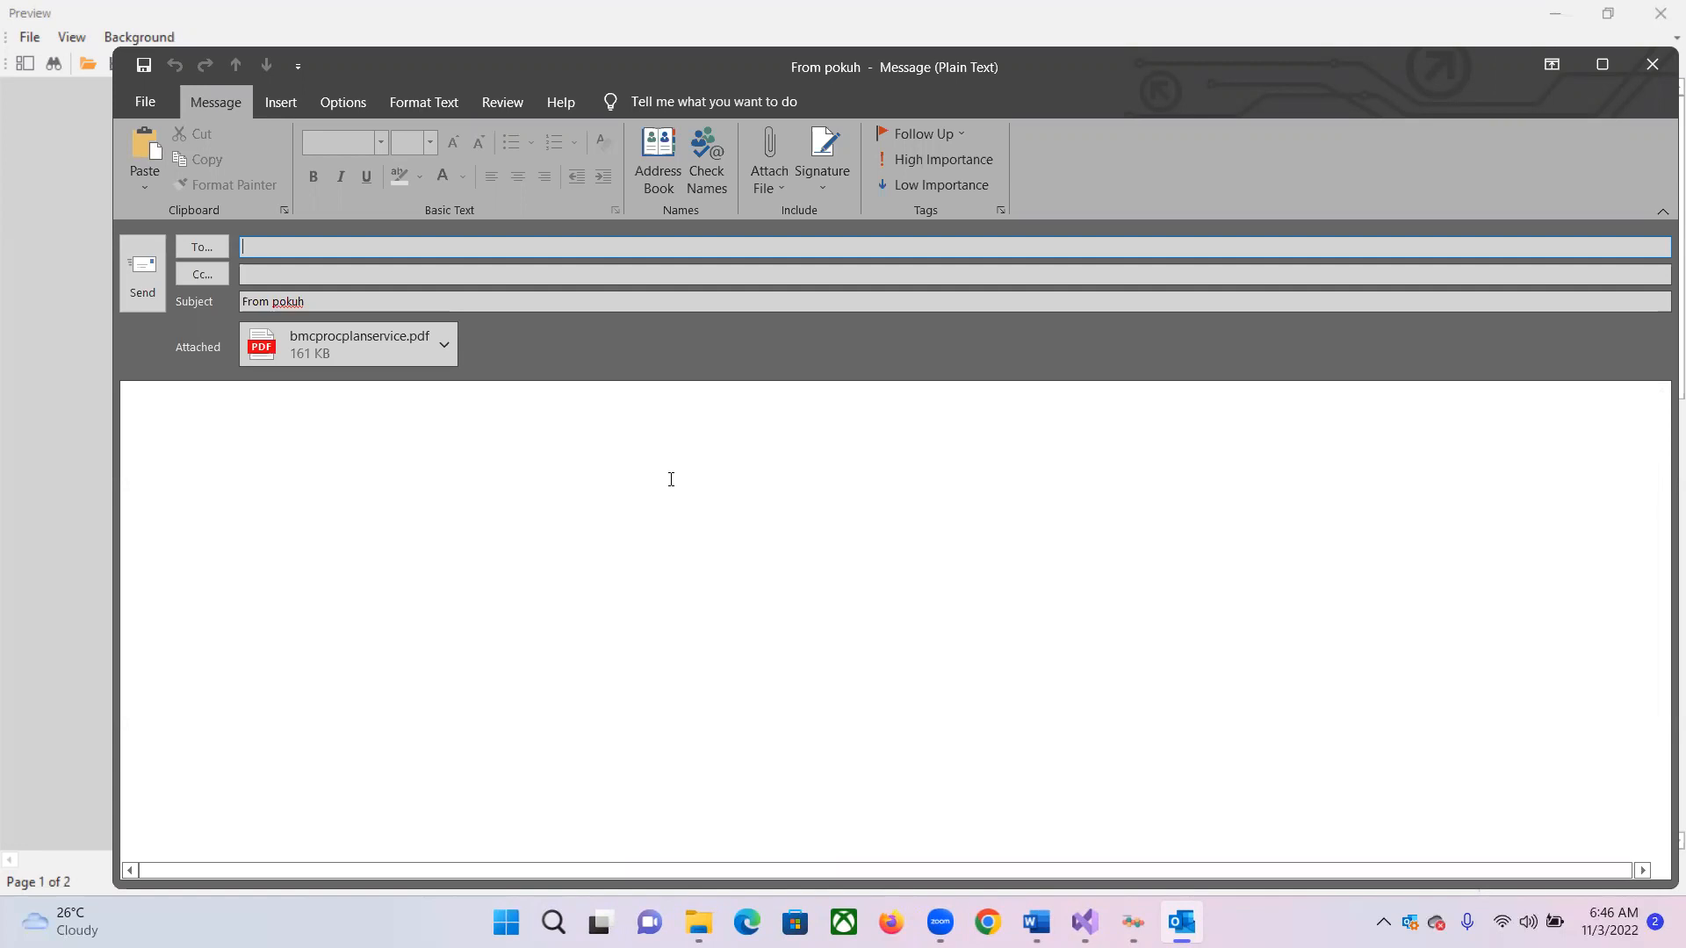
pyautogui.click(718, 415)
pyautogui.press('Return')
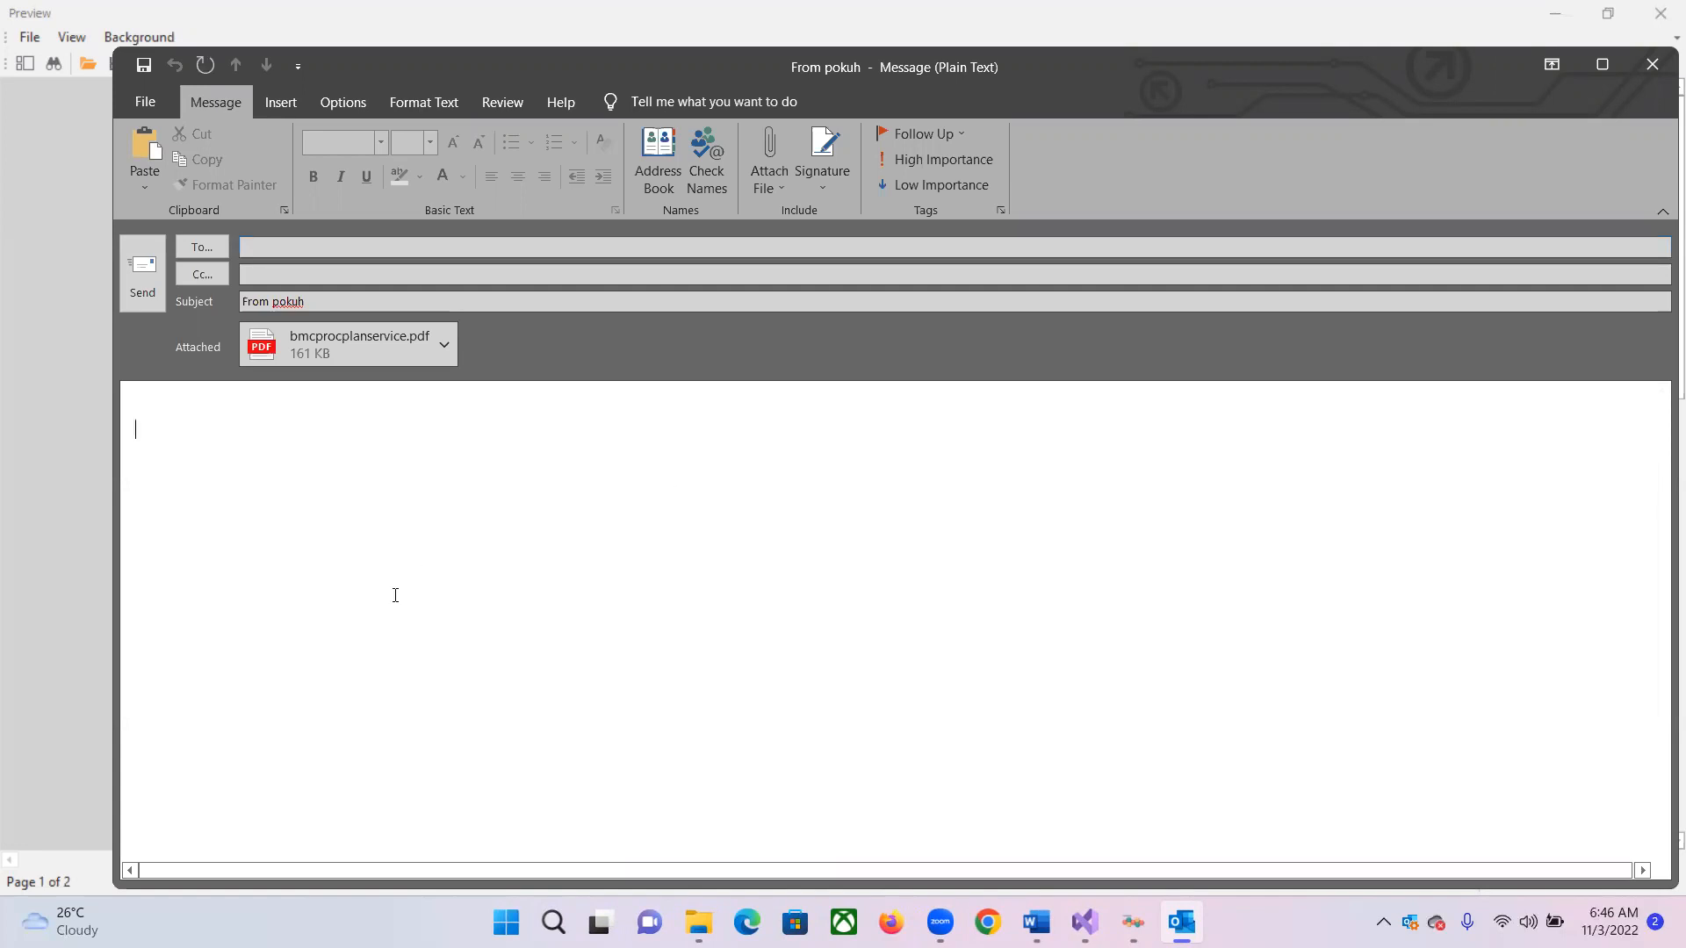
pyautogui.click(1652, 63)
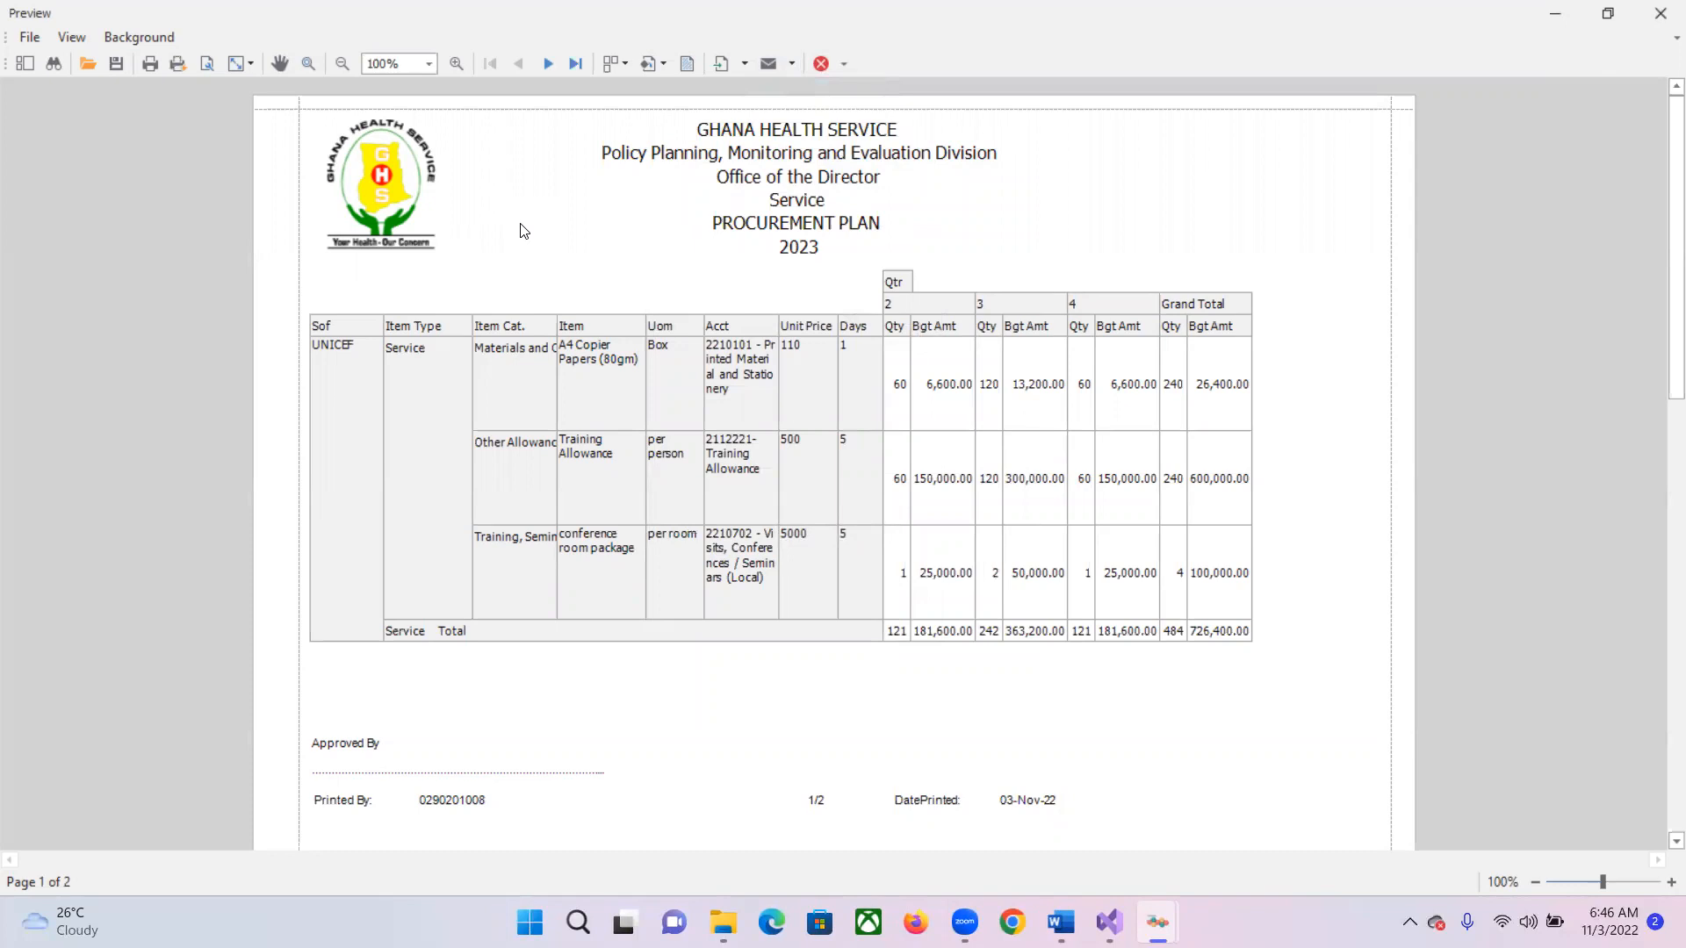
# Close the procurement plan preview and its dialog, and open the consolidated work plan report
pyautogui.click(1650, 18)
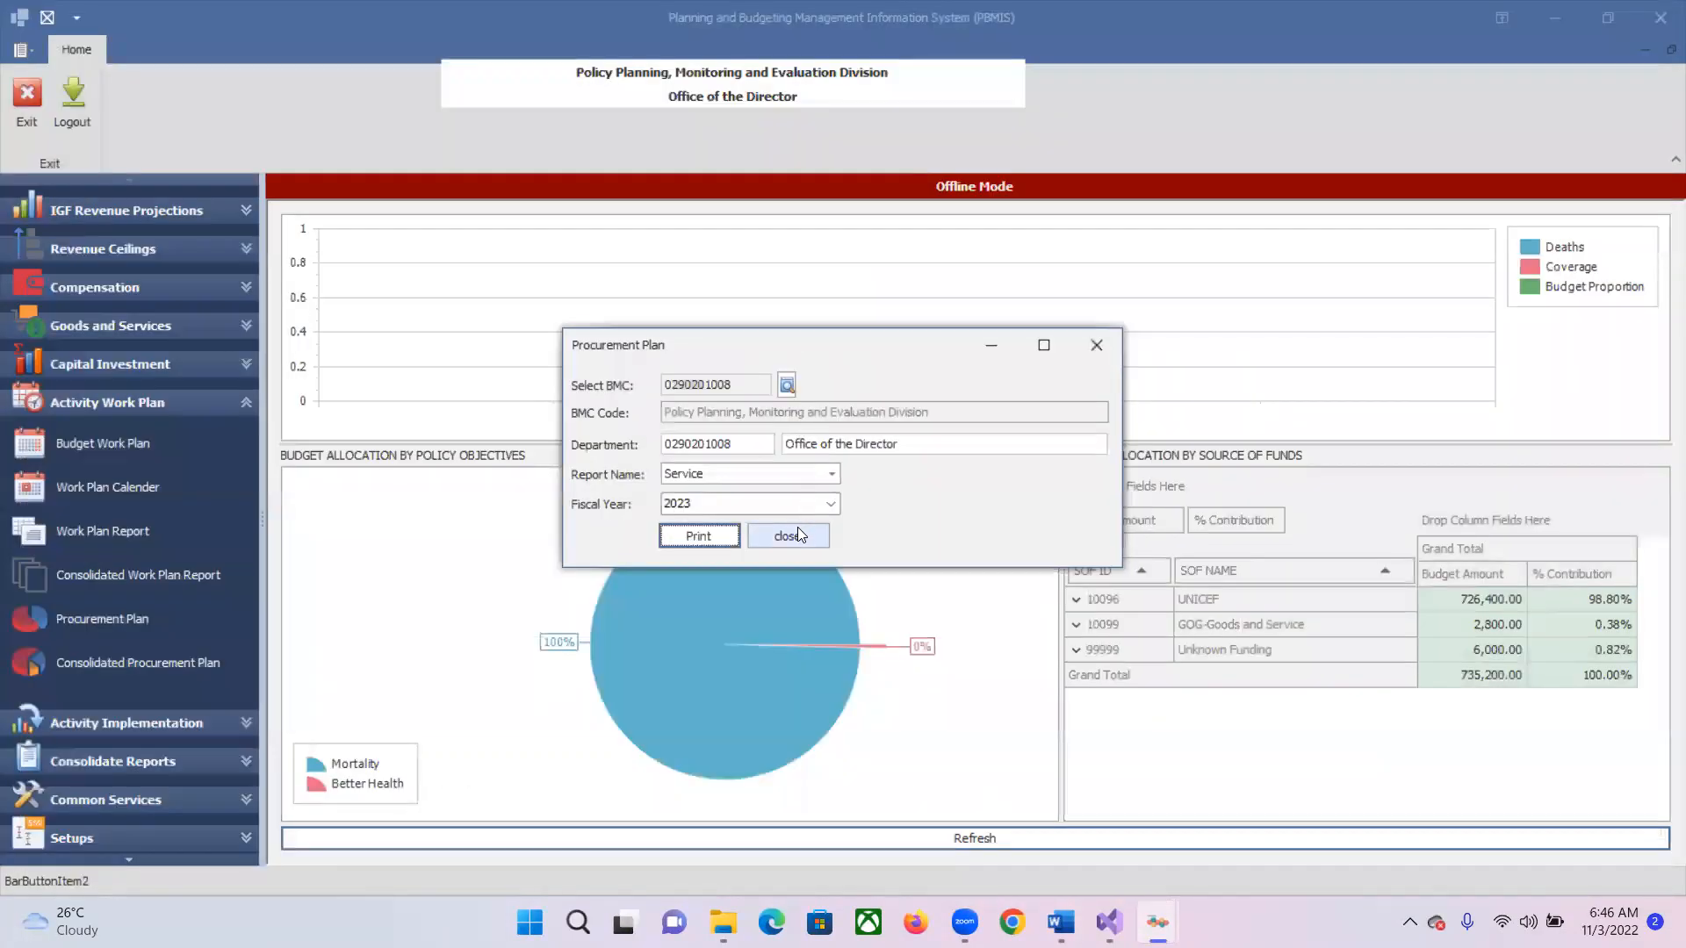
pyautogui.click(799, 535)
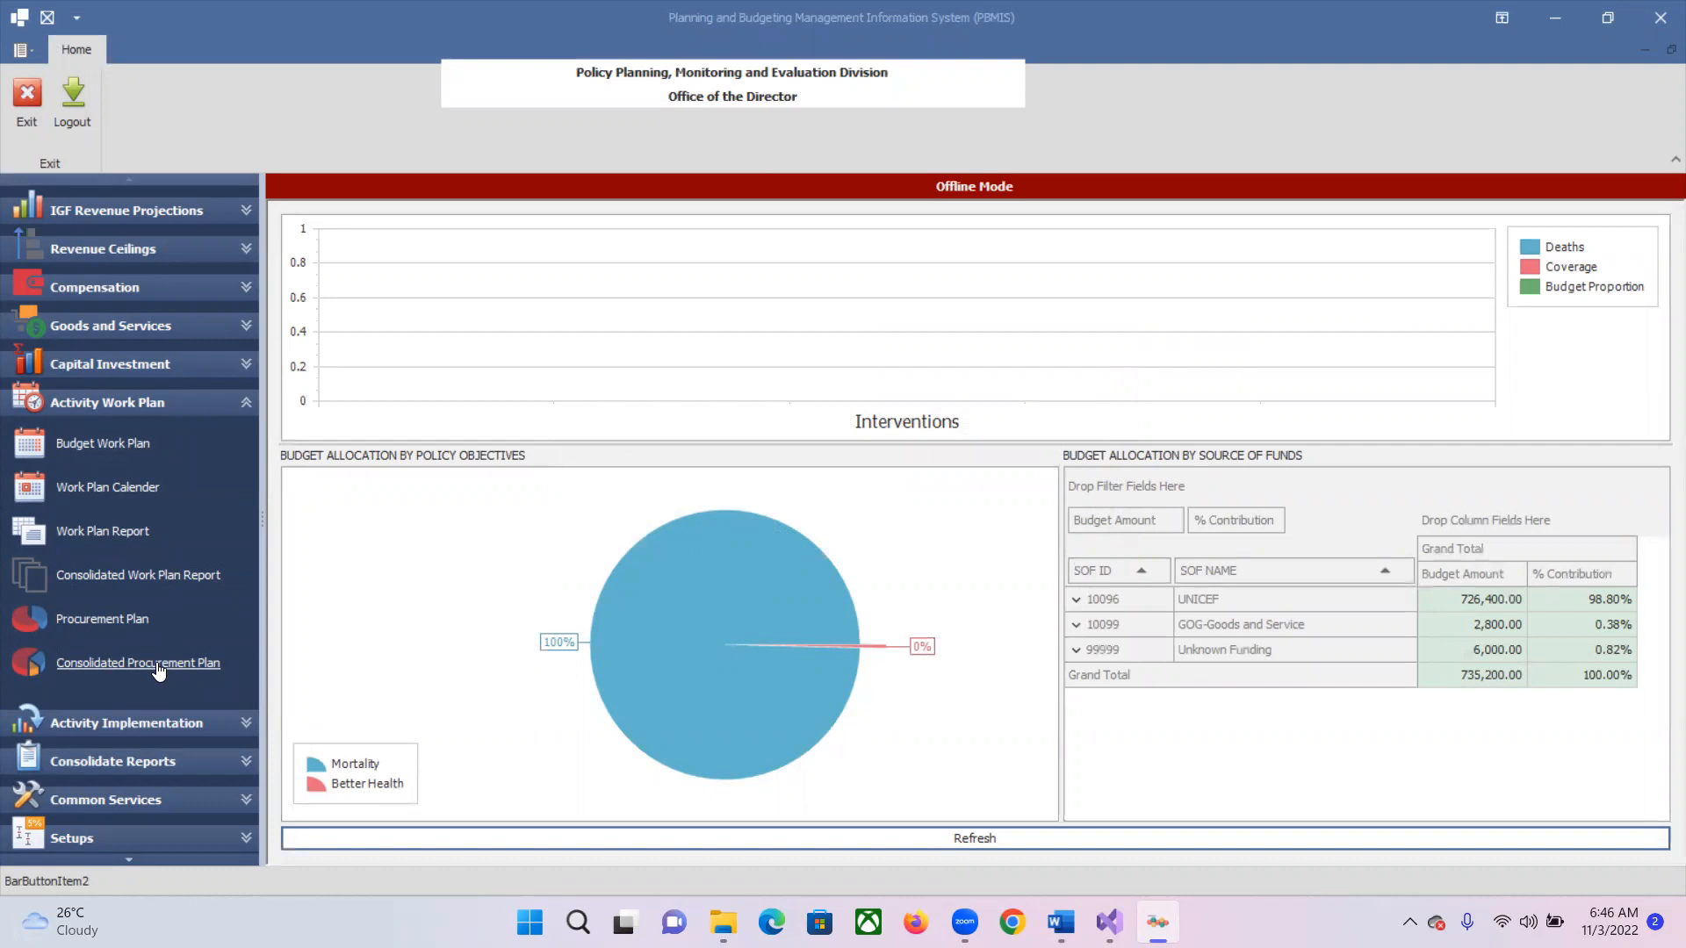
pyautogui.click(191, 573)
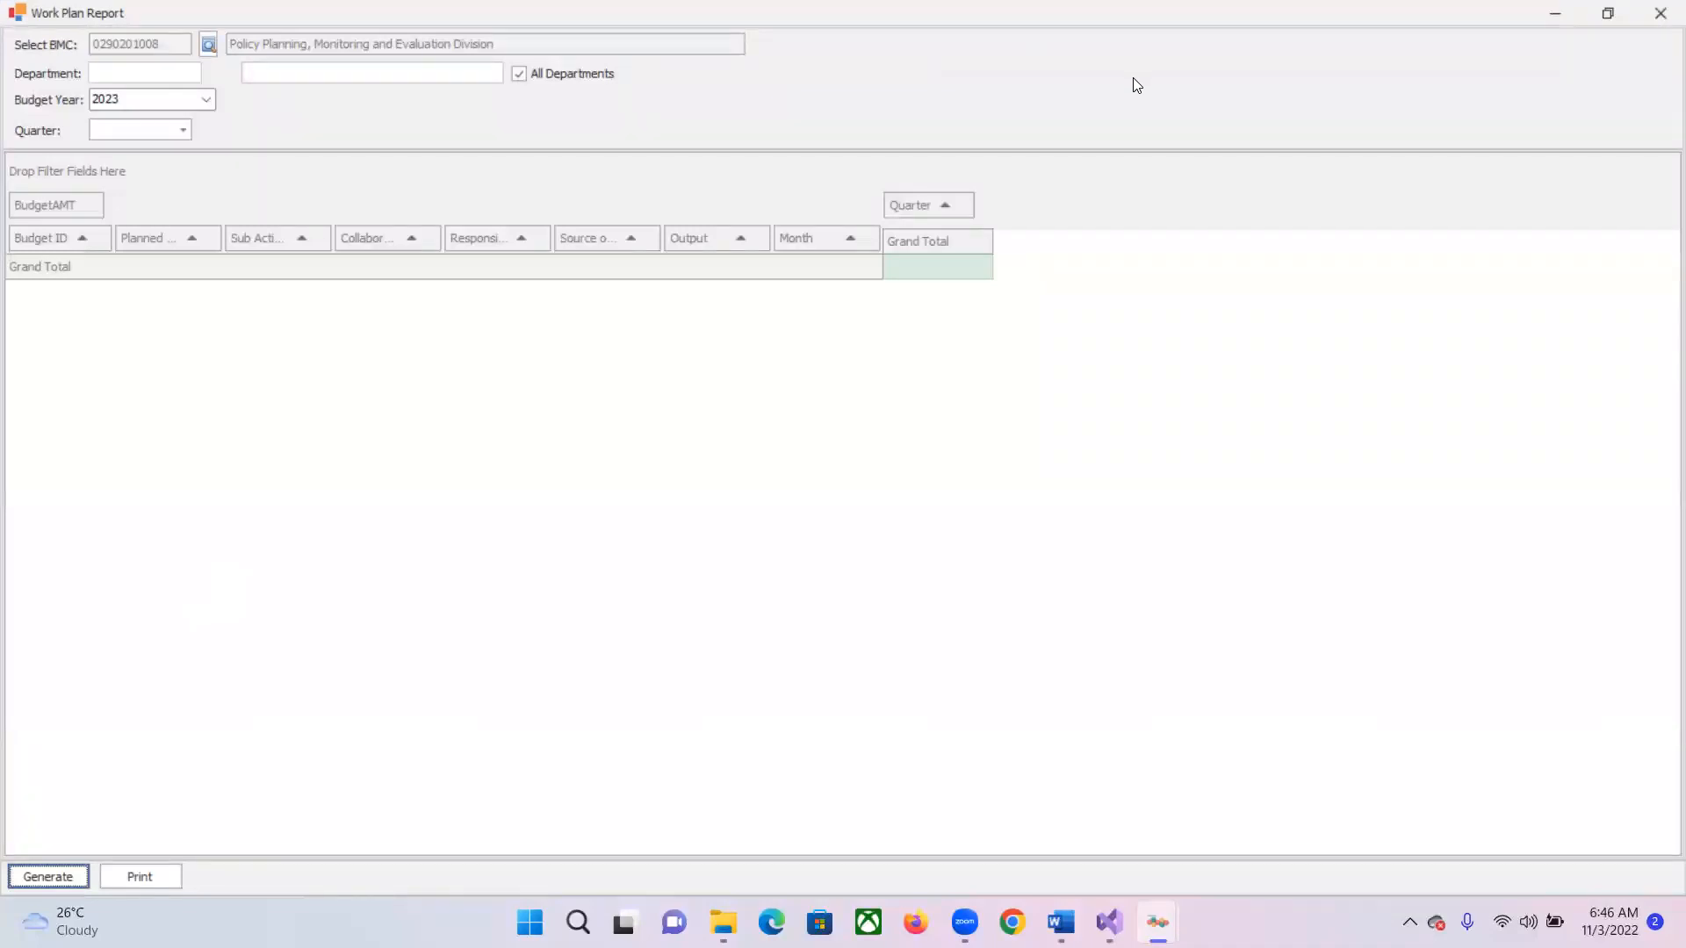
# Generate the 2023 consolidated work plan report for only the Planning and Budget Department, covering all quarters
pyautogui.click(541, 91)
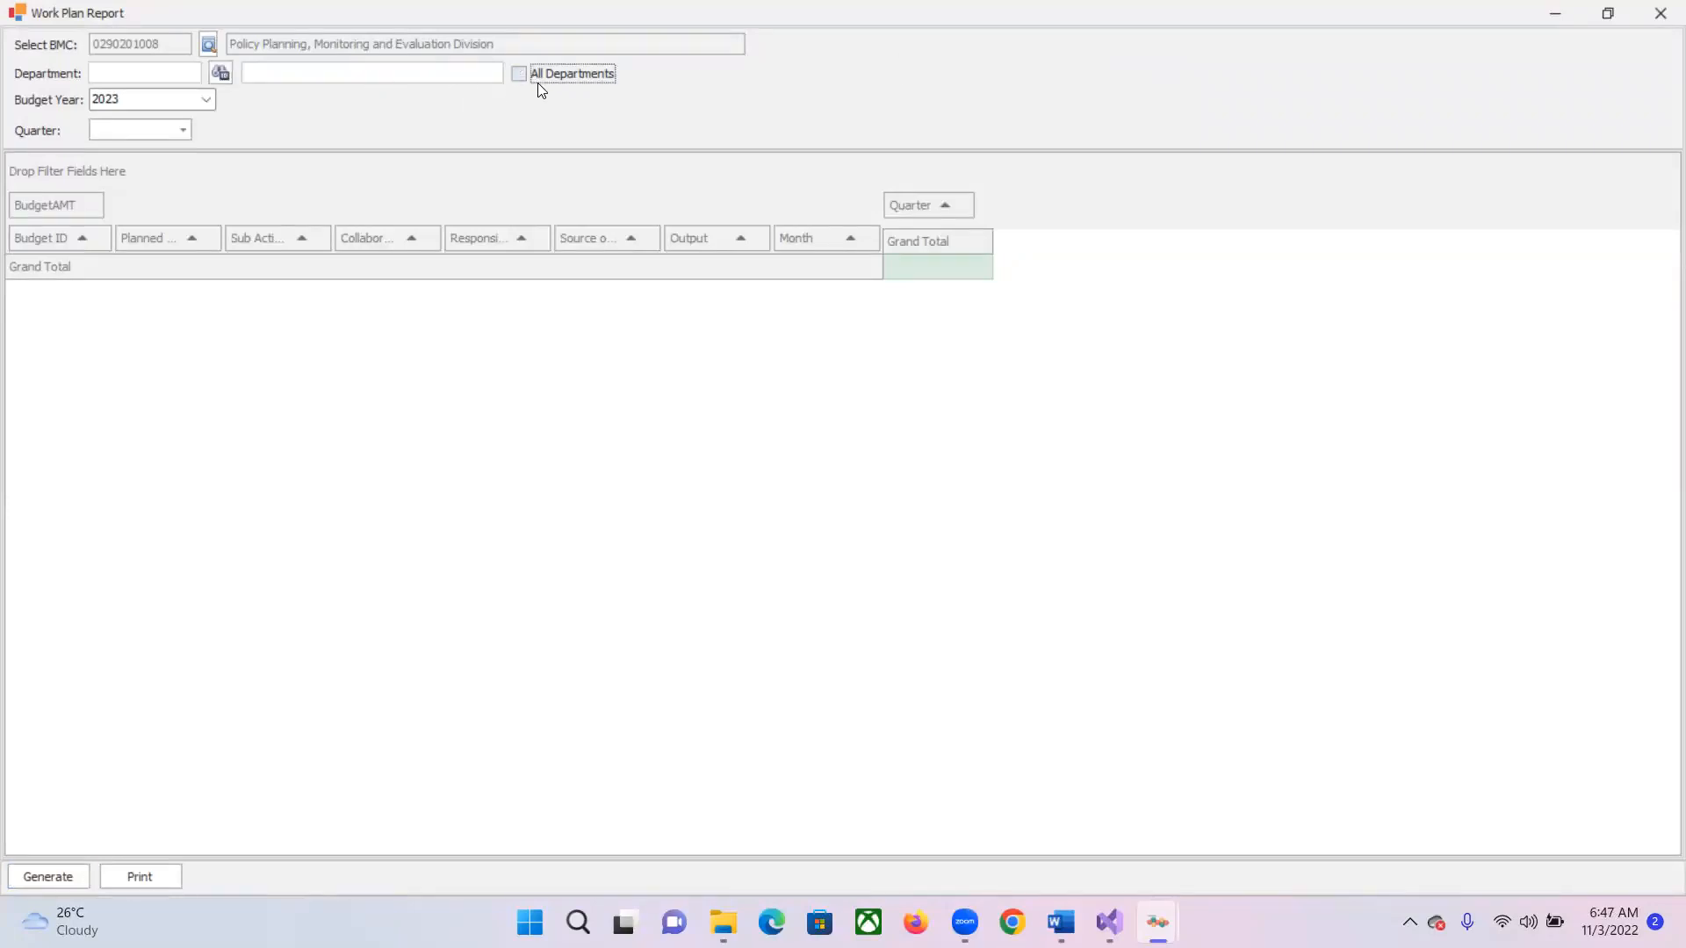
pyautogui.click(529, 79)
pyautogui.click(529, 79)
pyautogui.click(221, 73)
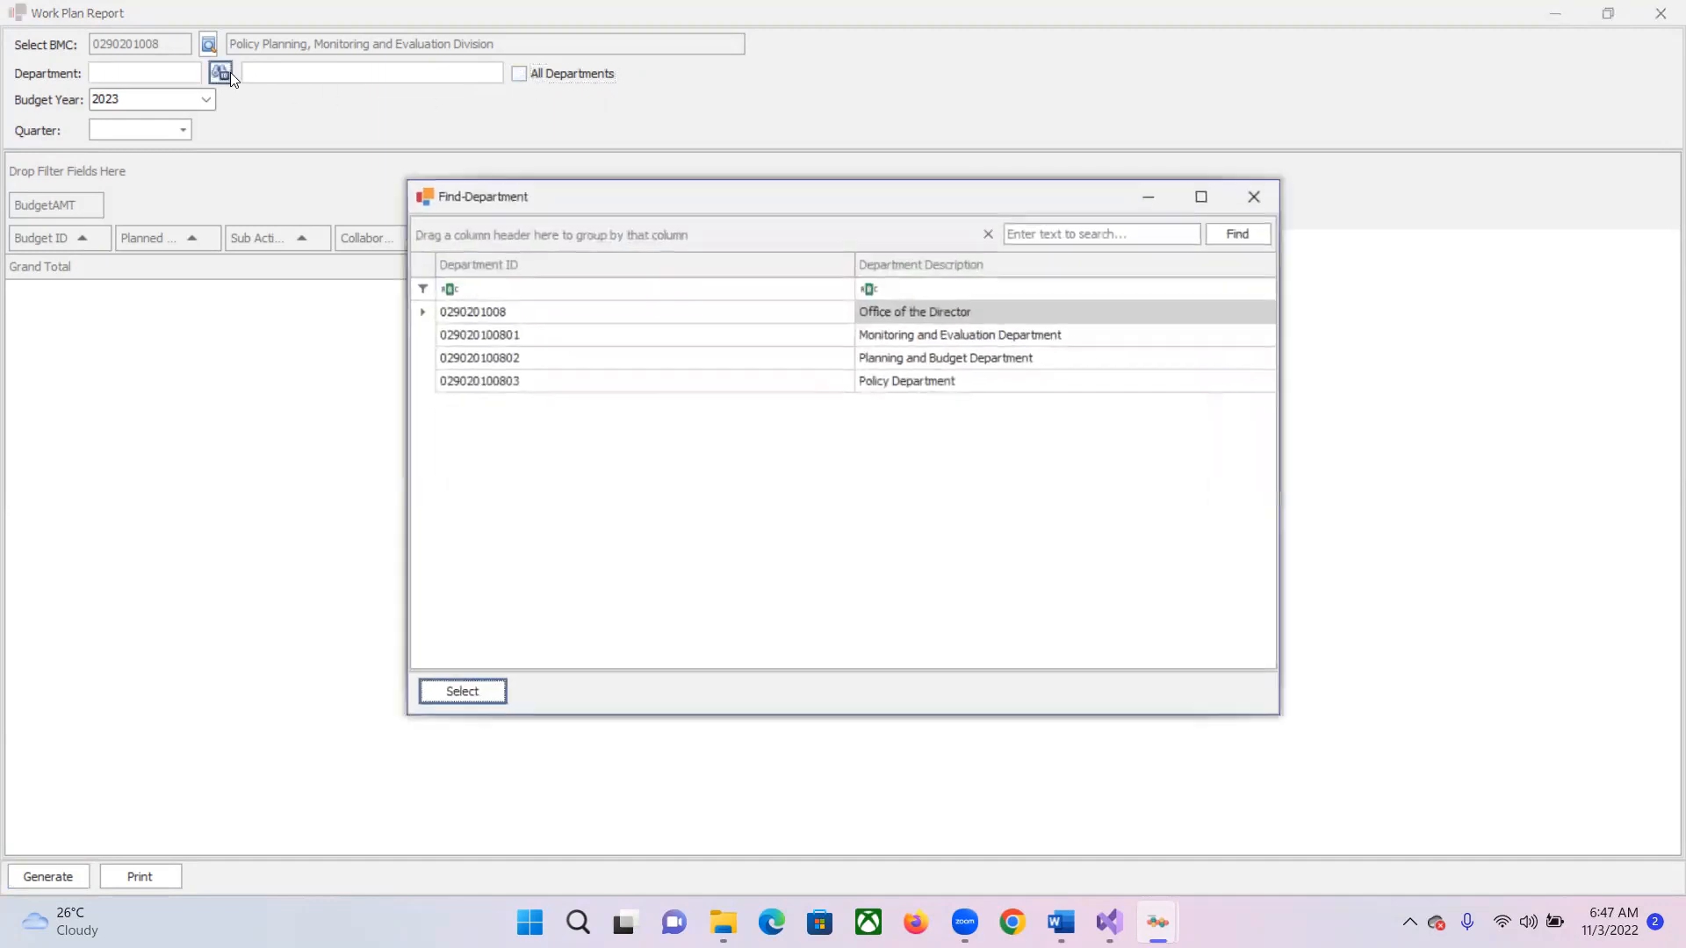
pyautogui.click(475, 368)
pyautogui.click(464, 694)
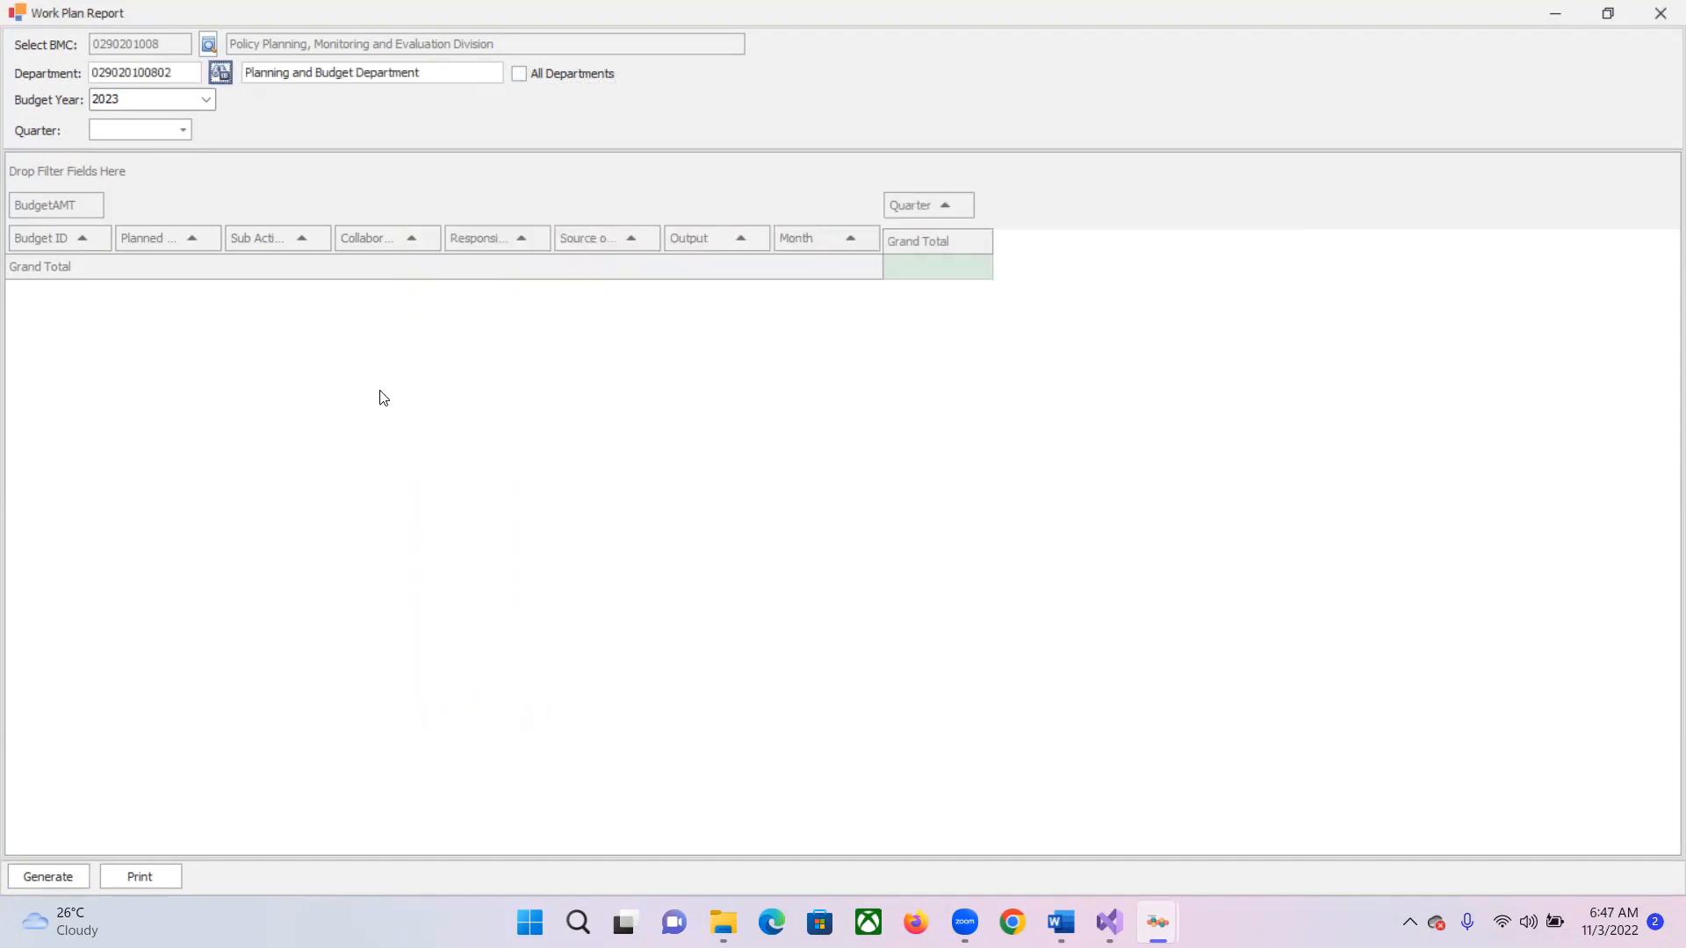
pyautogui.click(184, 130)
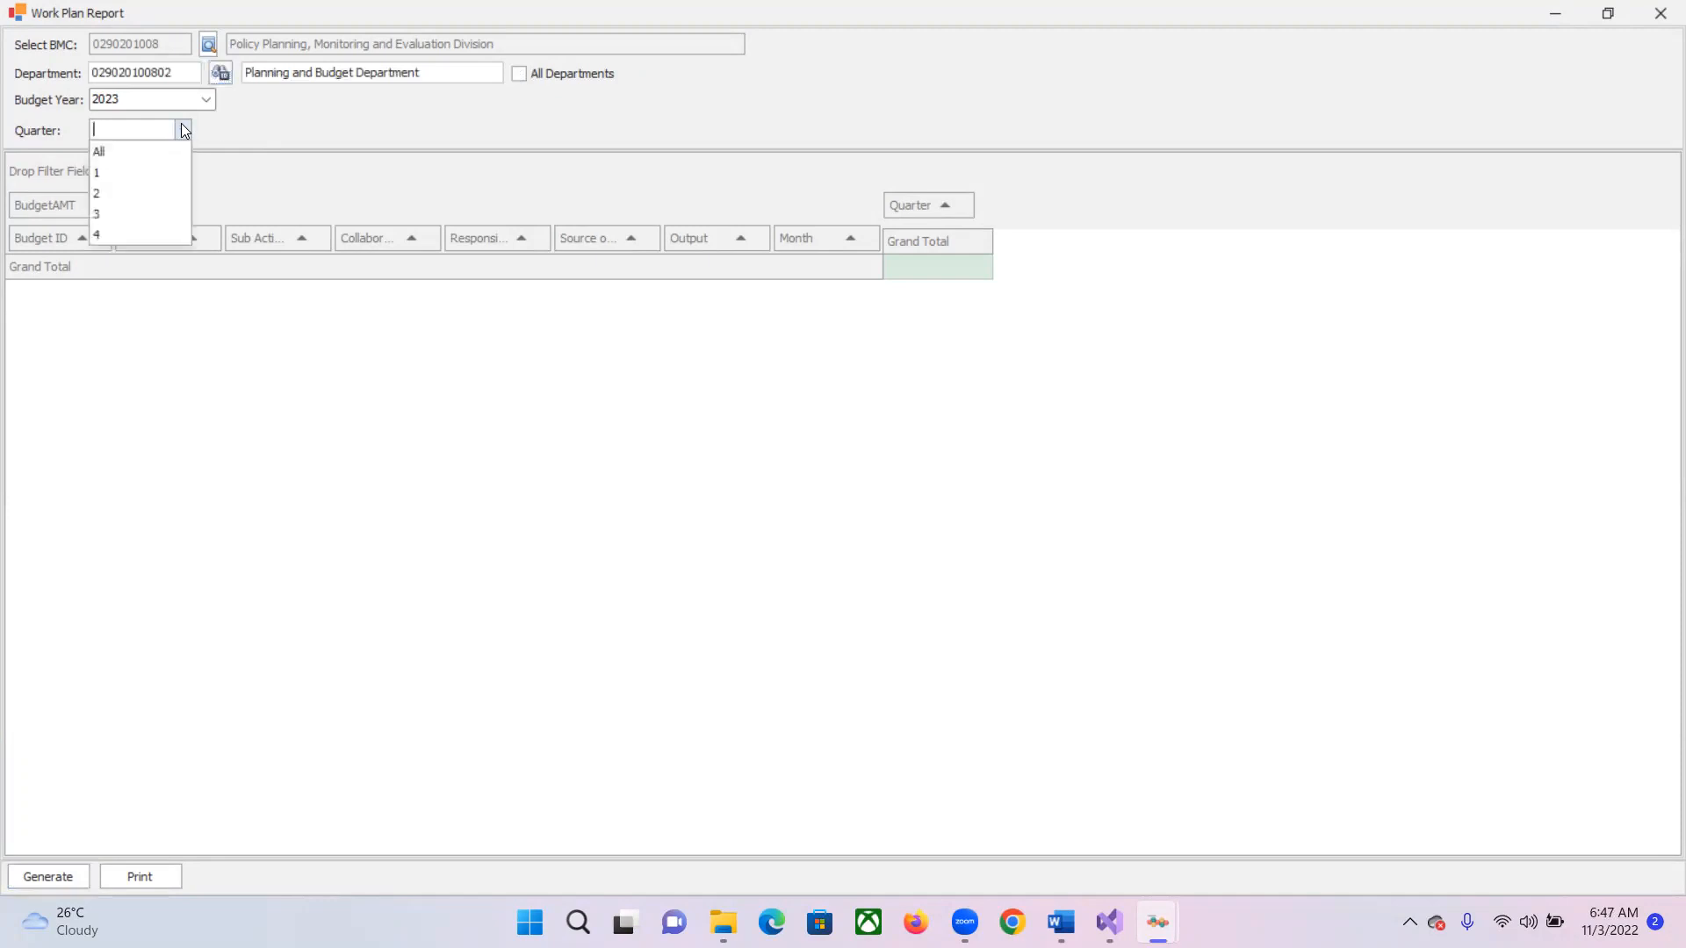
pyautogui.click(144, 156)
pyautogui.click(29, 874)
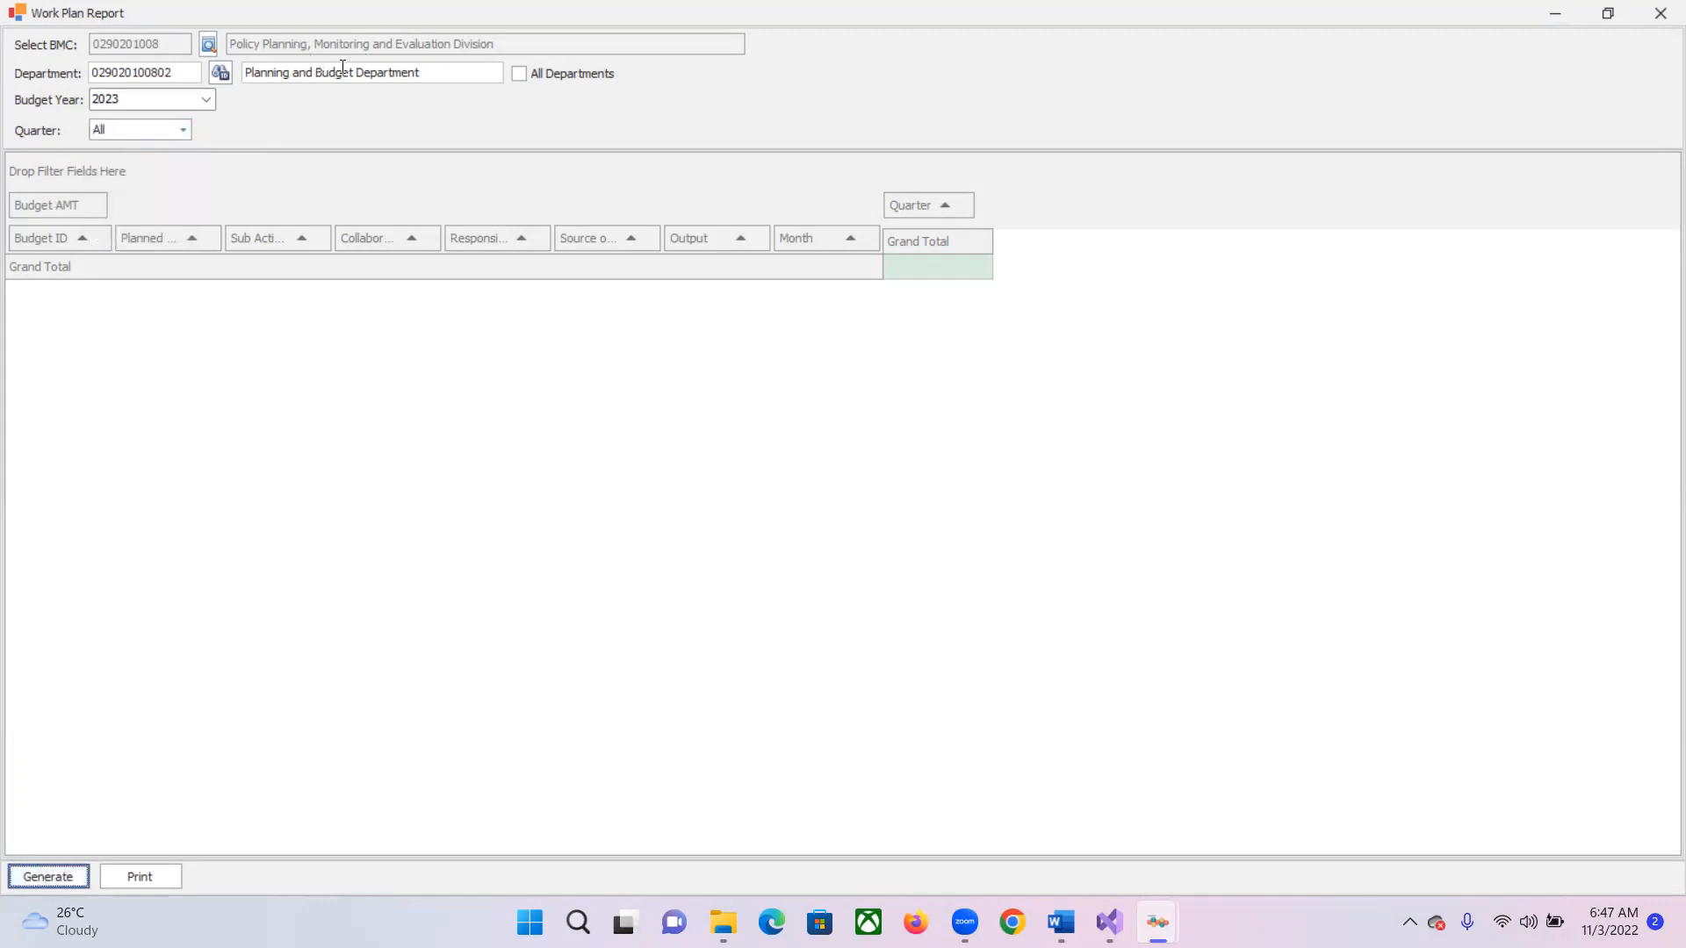
# Close the work plan report and set the consolidated procurement plan to cover only the Planning and Budget Department
pyautogui.click(1660, 12)
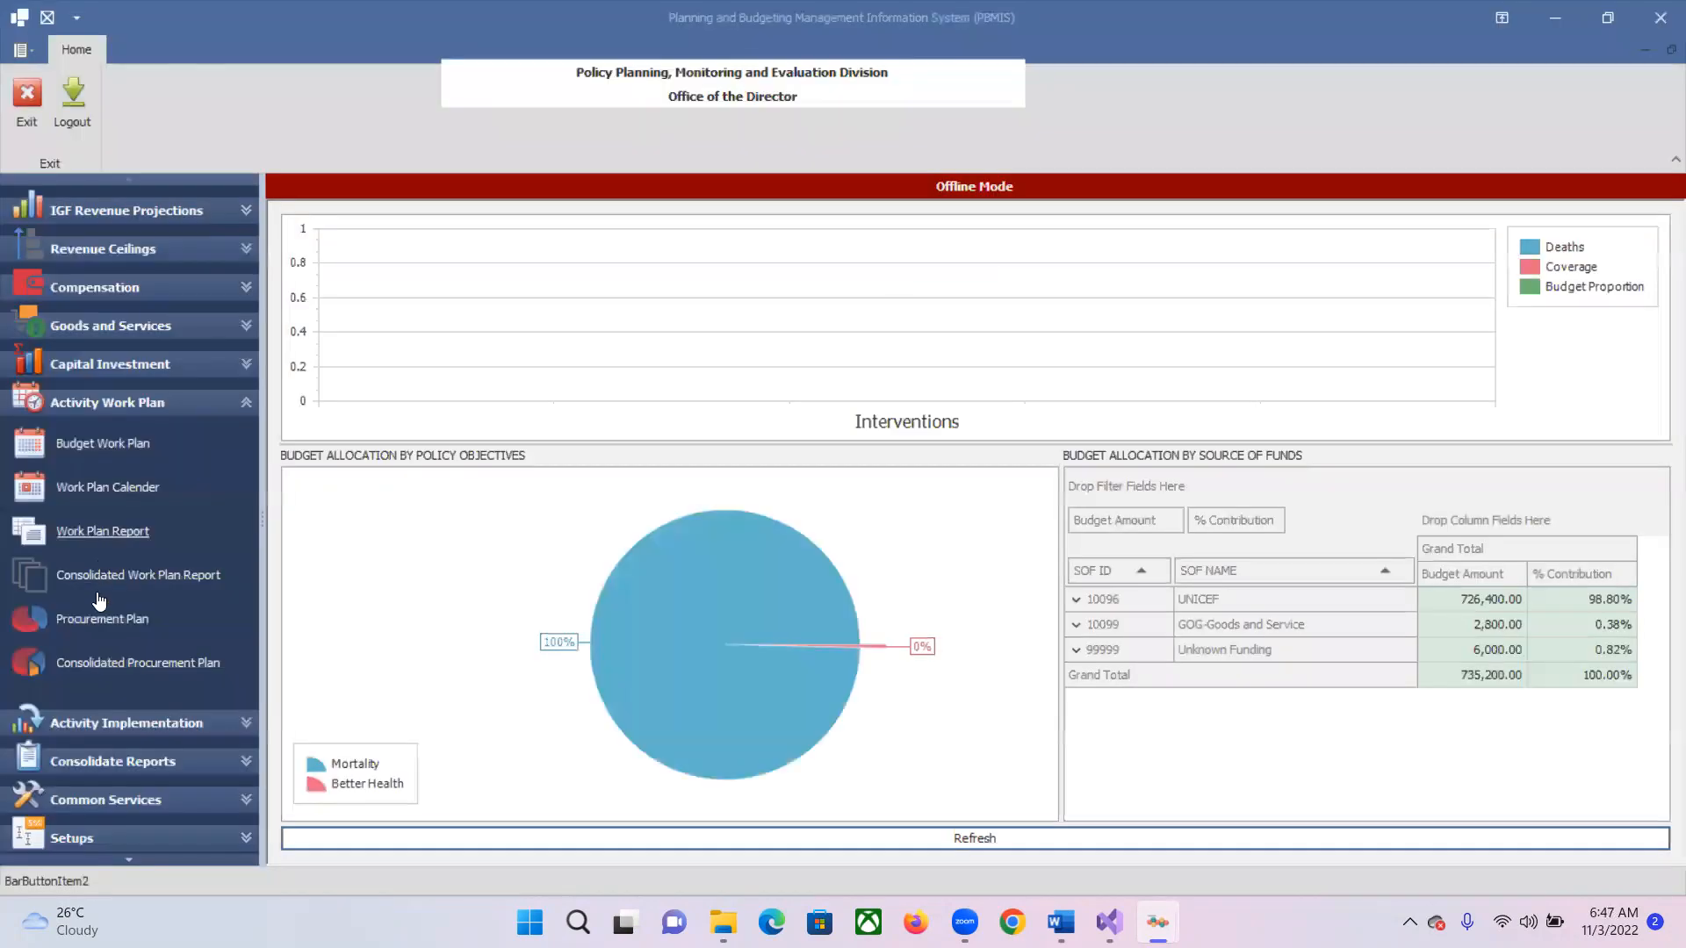
pyautogui.click(117, 673)
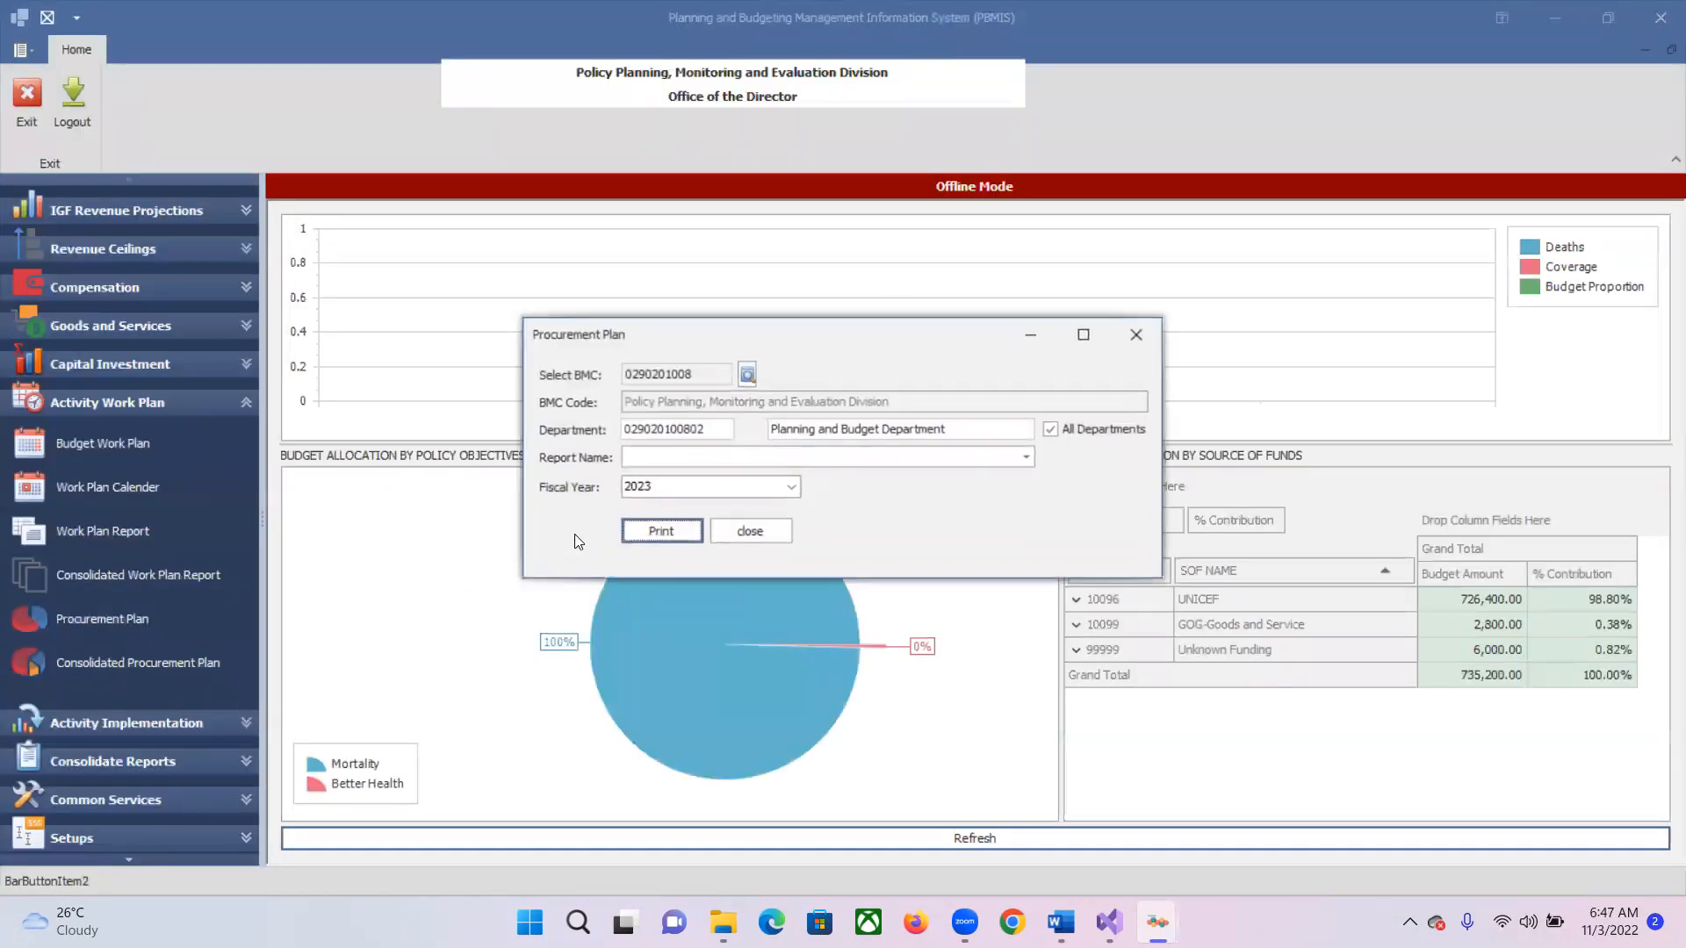
pyautogui.click(1026, 457)
pyautogui.click(1025, 456)
pyautogui.click(1054, 429)
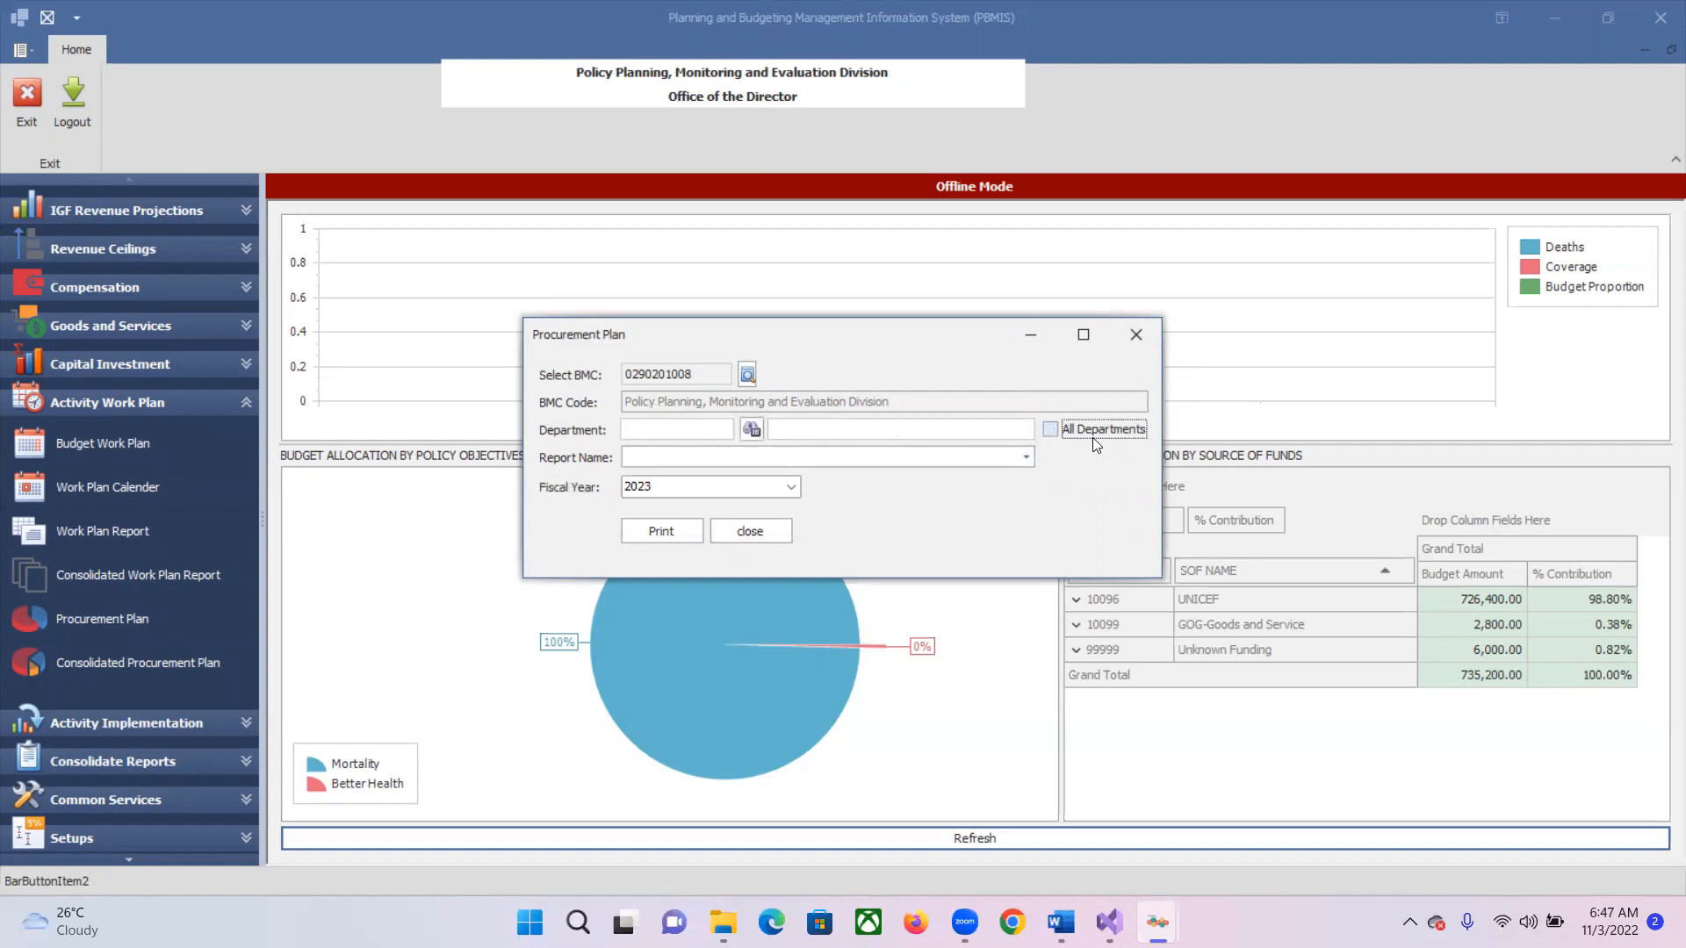
pyautogui.click(751, 429)
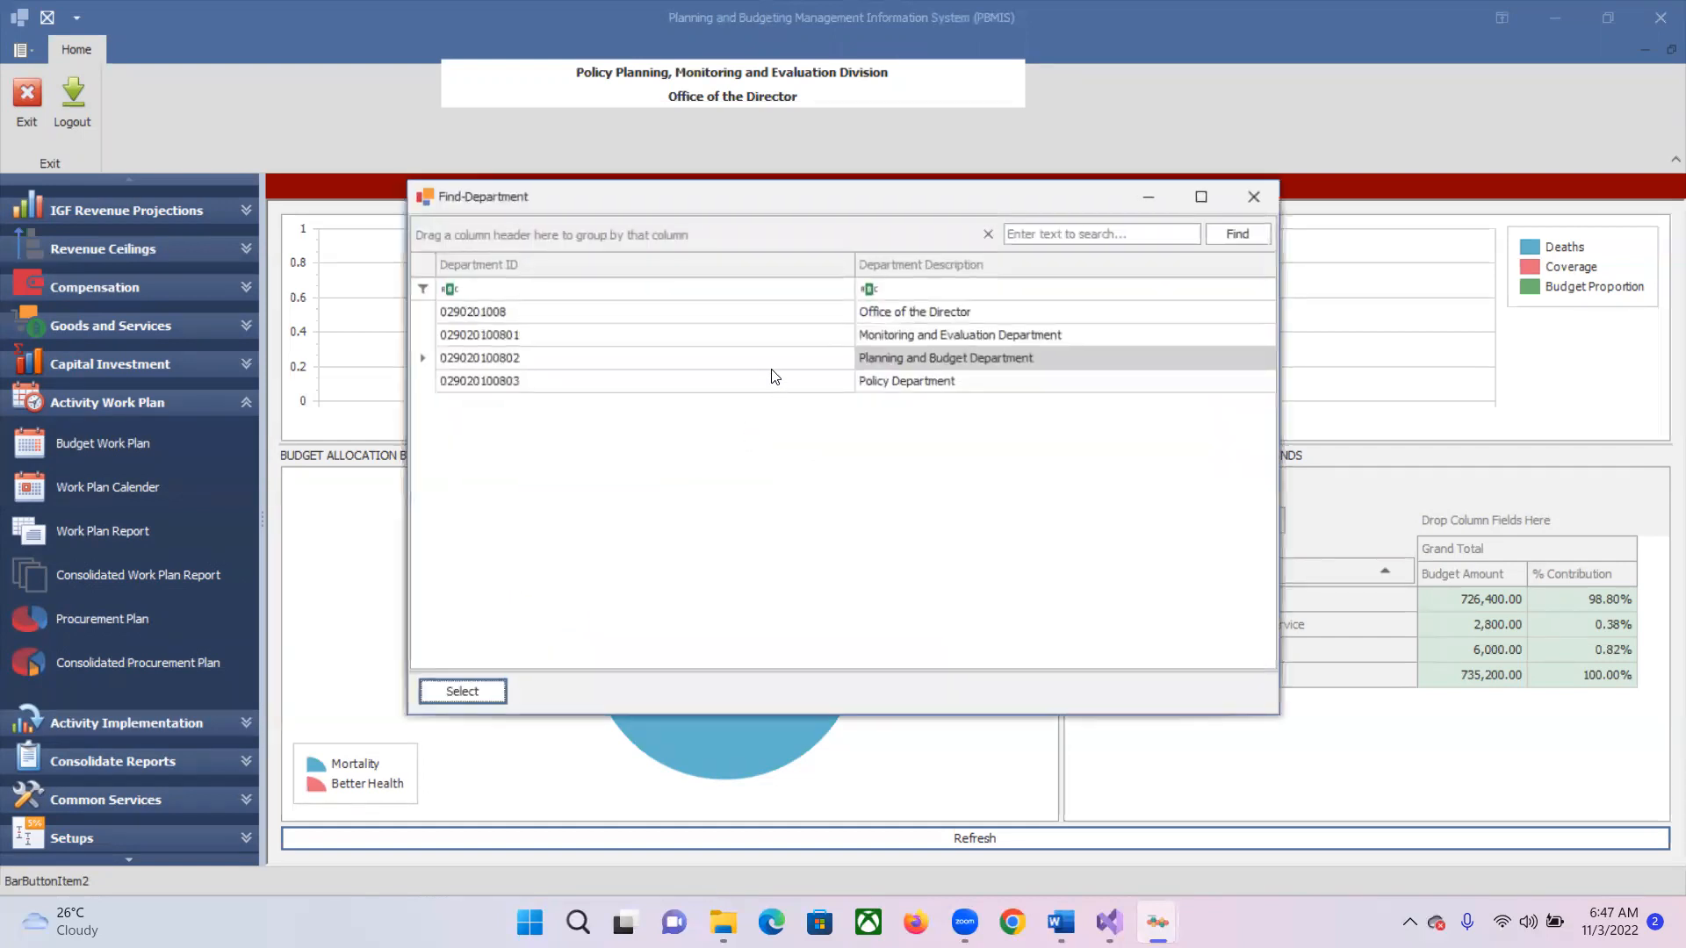
pyautogui.click(488, 689)
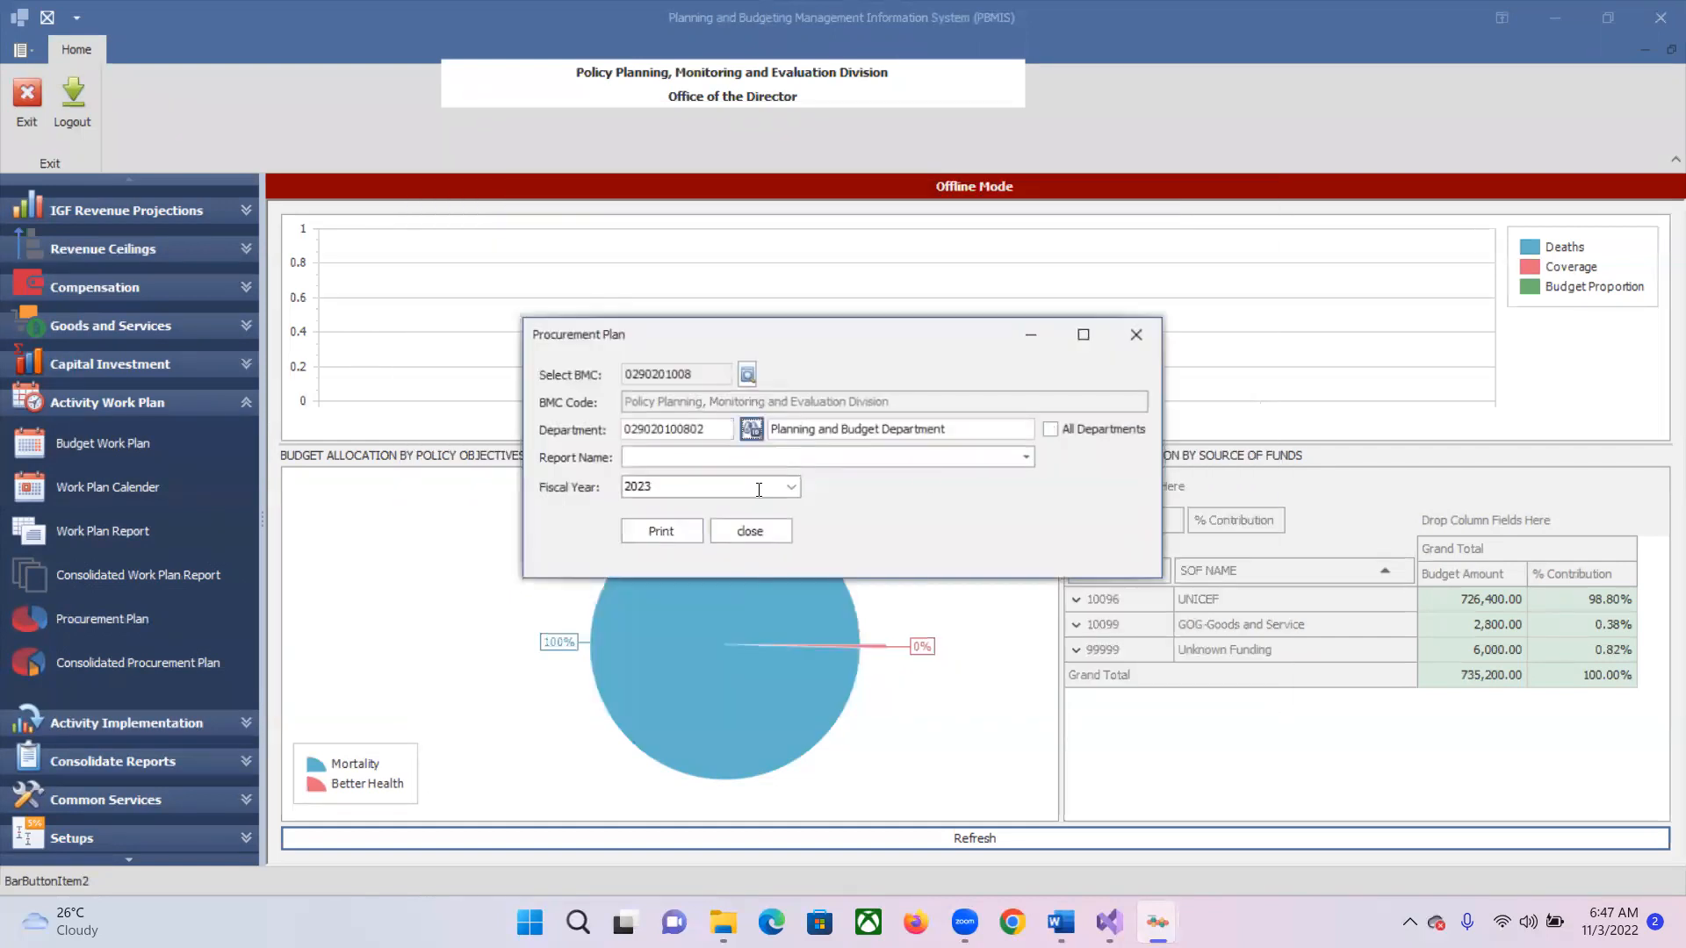
# Preview the ALL procurement plan report for fiscal year 2023 for the Planning and Budget Department, and close the preview
pyautogui.click(1024, 457)
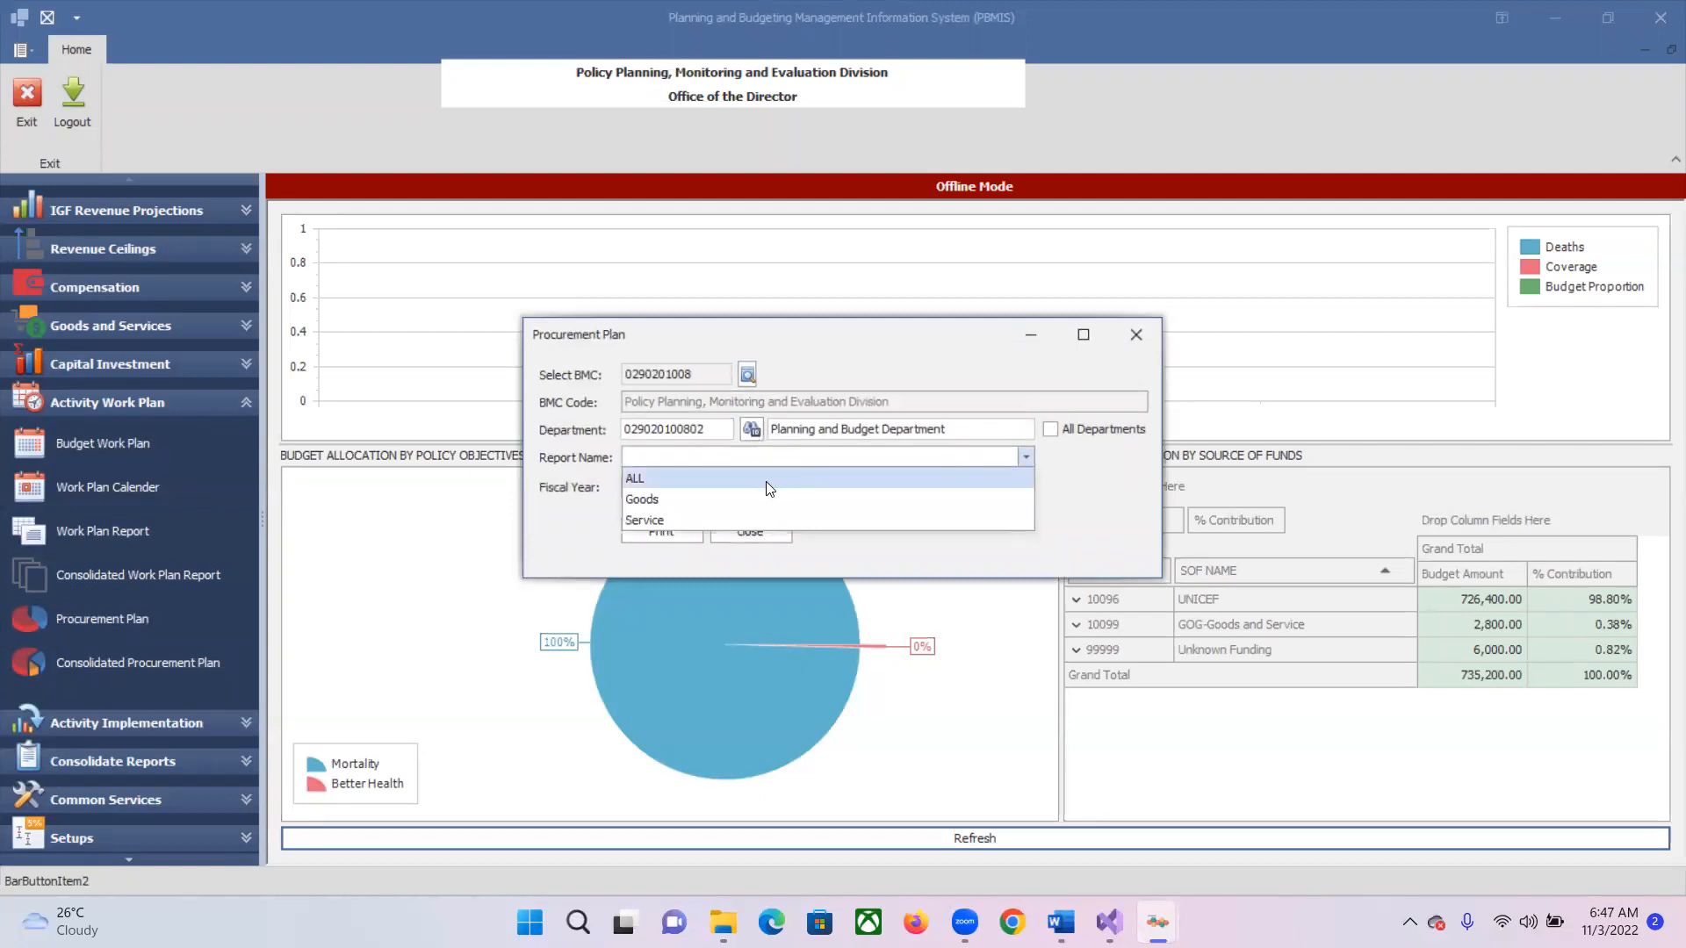
pyautogui.click(772, 480)
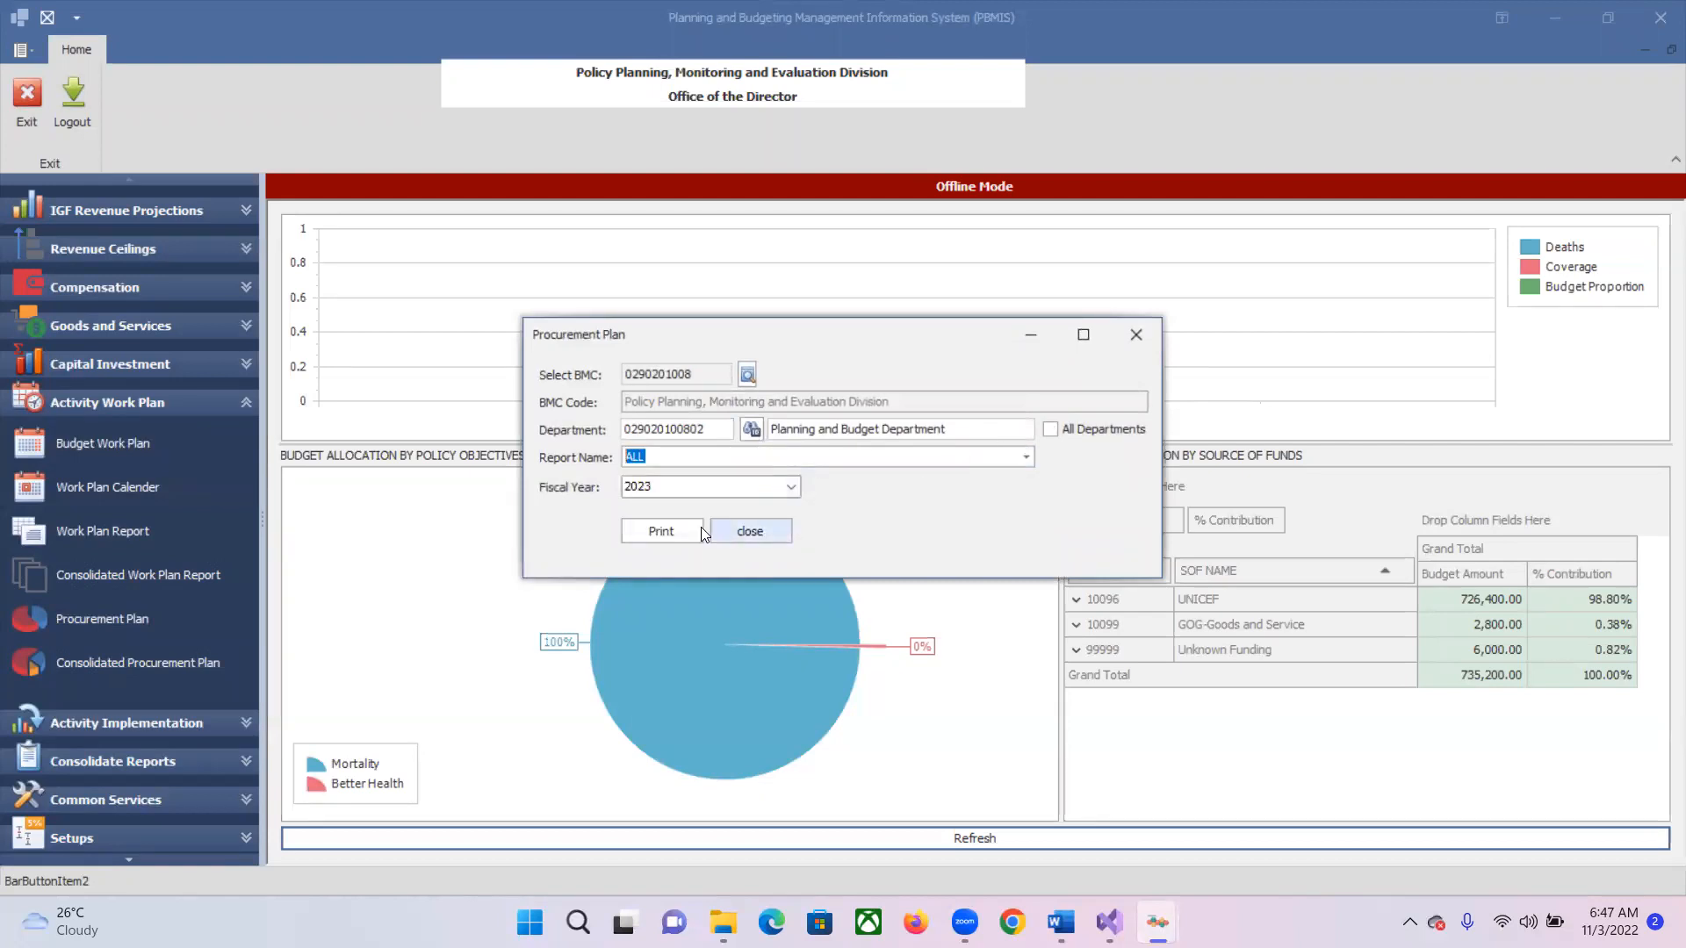
pyautogui.click(666, 525)
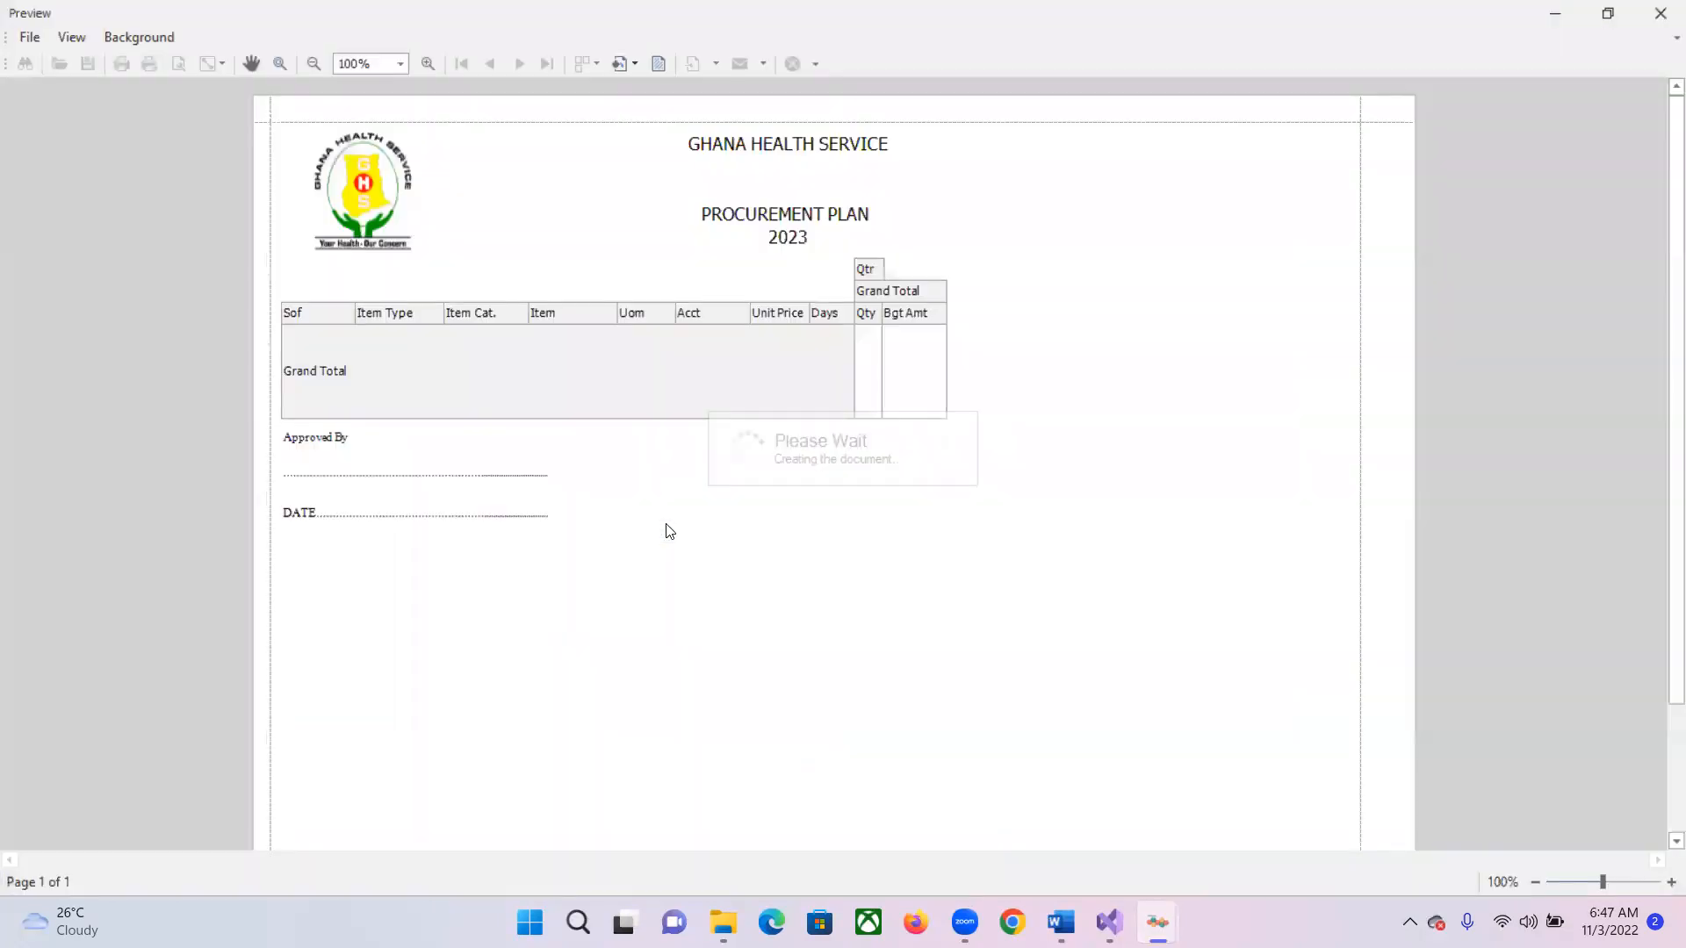
pyautogui.click(1661, 13)
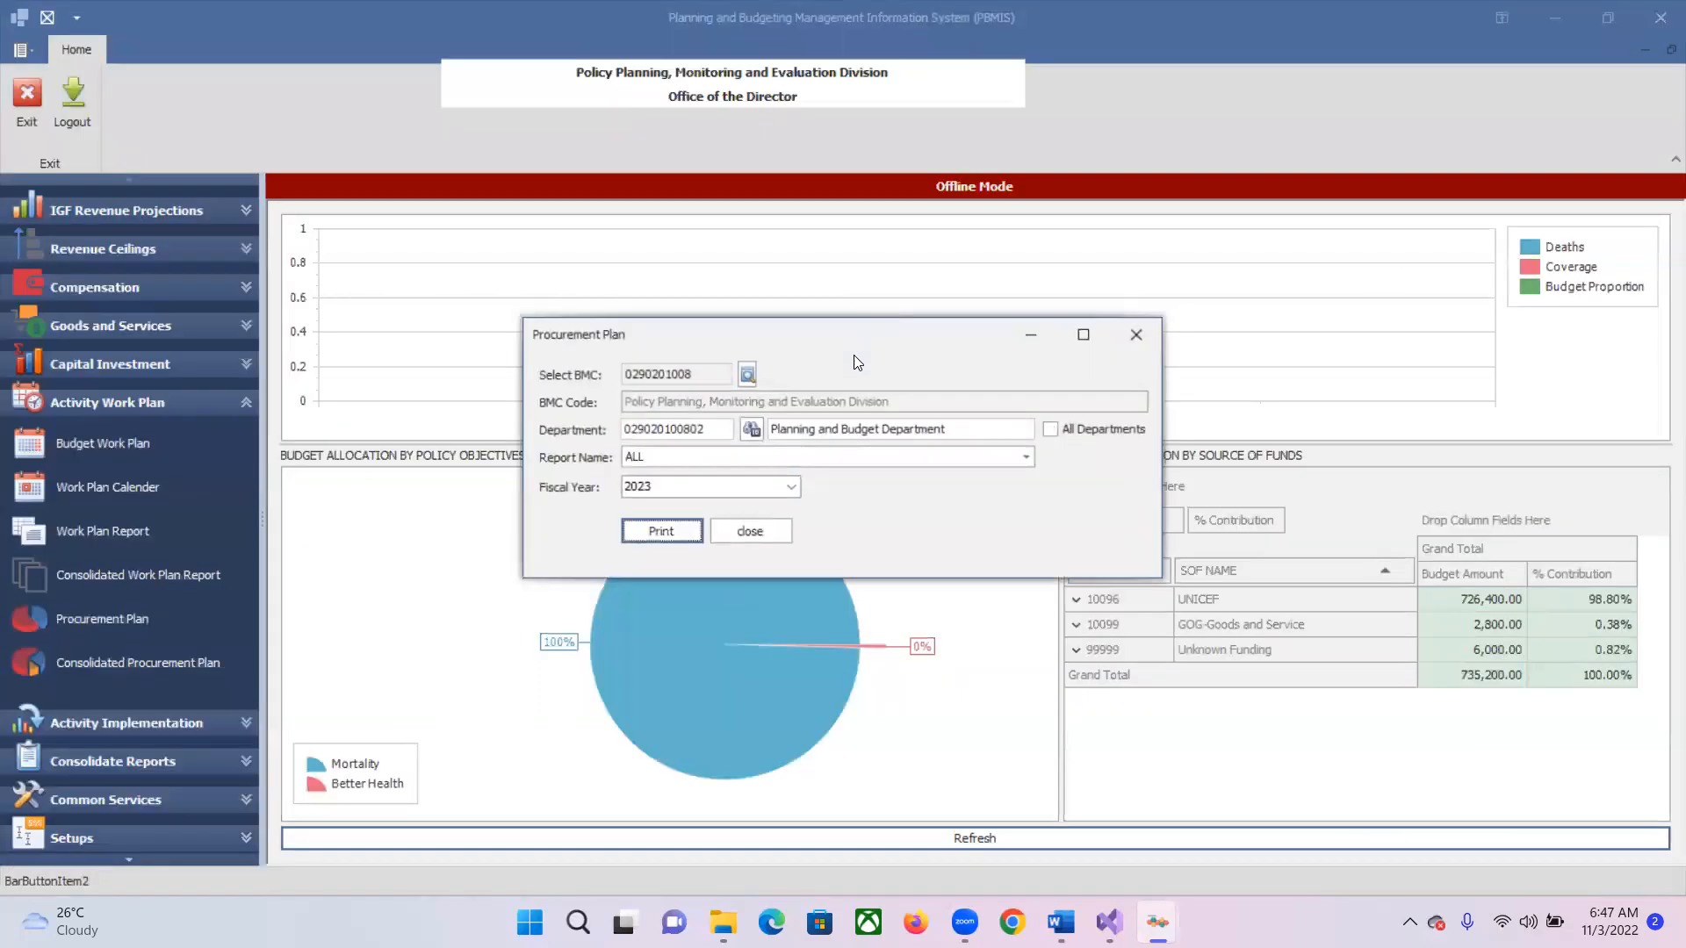
# Change the department to Office of the Director, preview its 2023 procurement plan, and close the preview
pyautogui.click(752, 429)
pyautogui.click(442, 313)
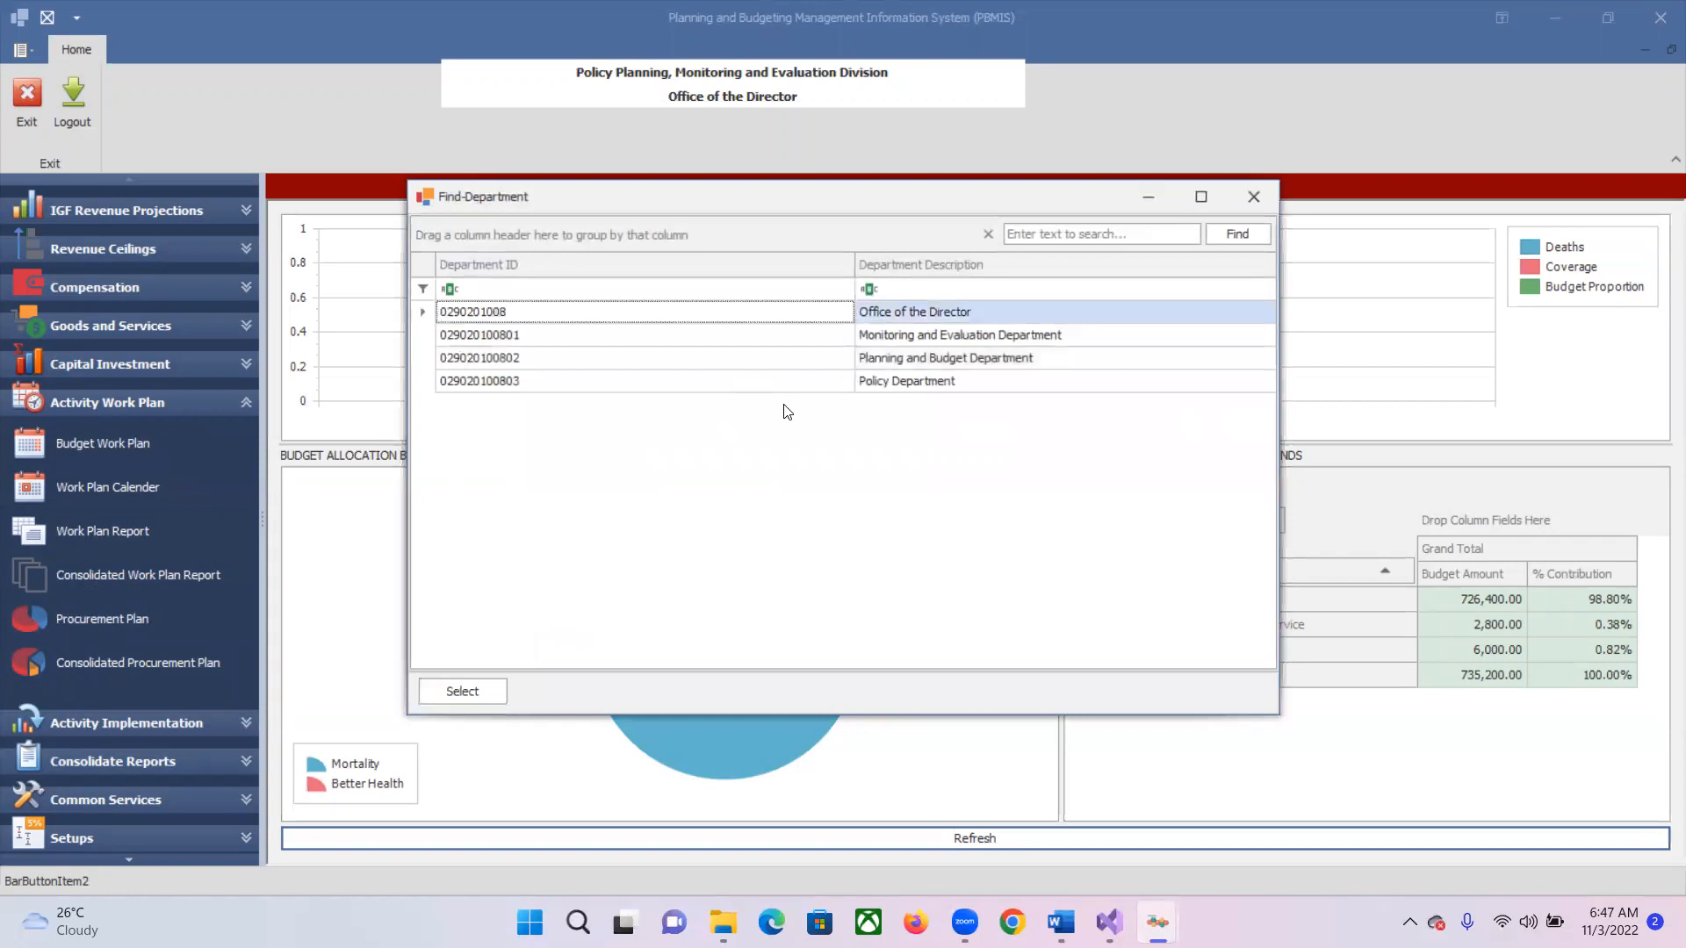
pyautogui.click(486, 694)
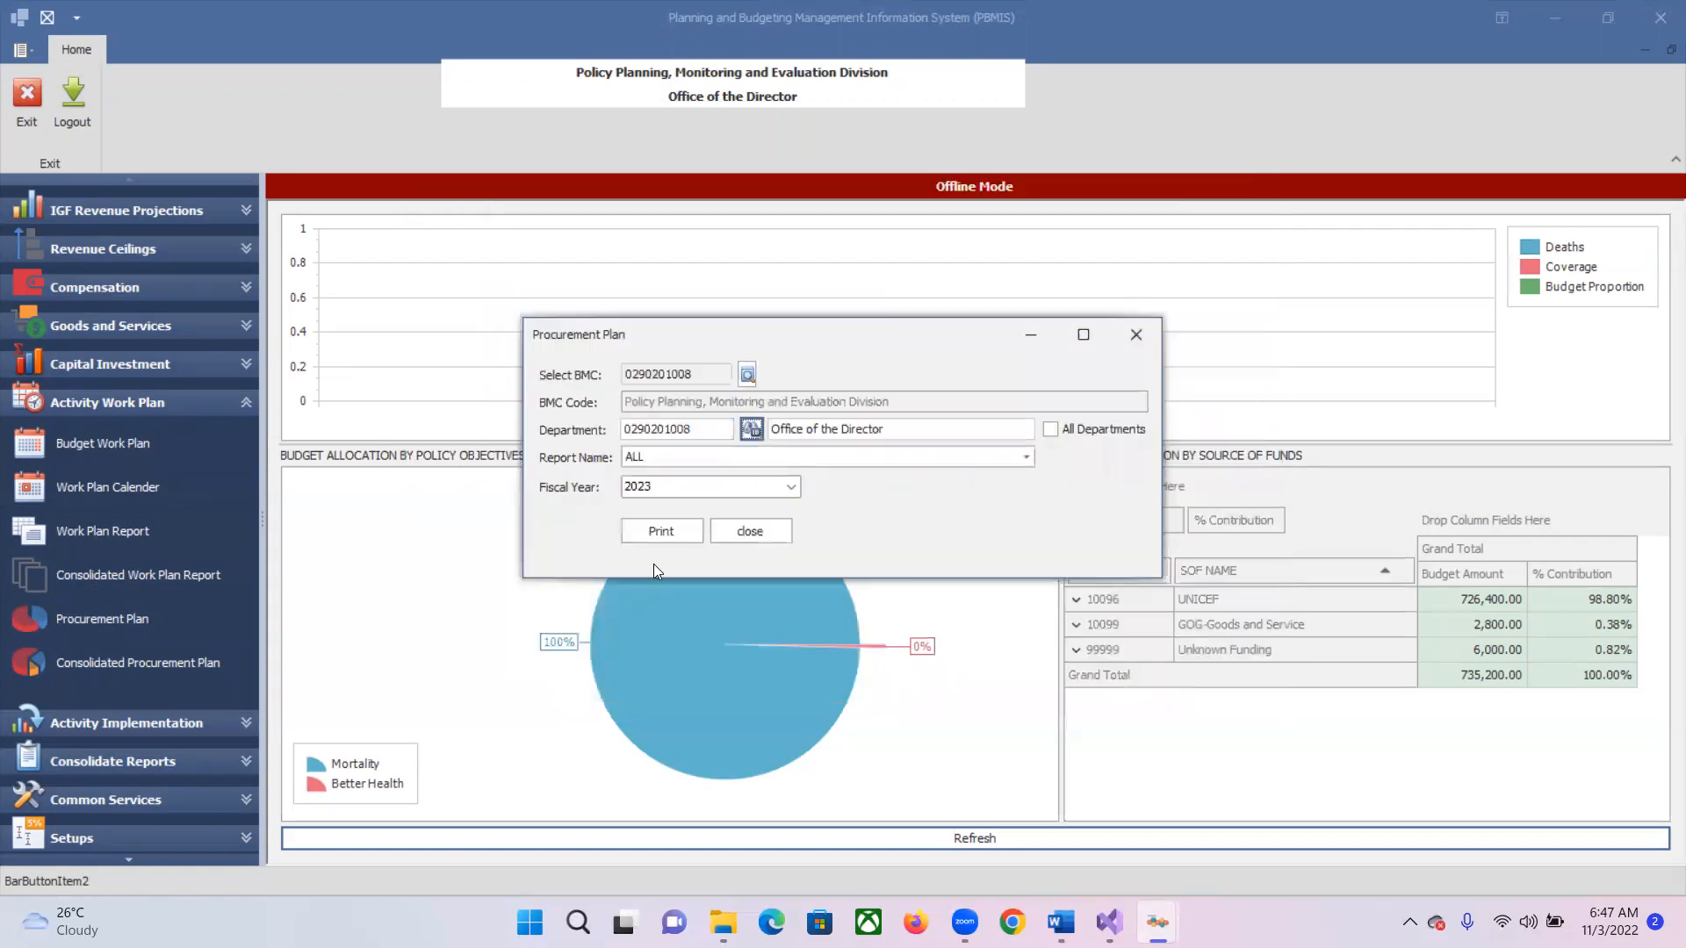
pyautogui.click(660, 530)
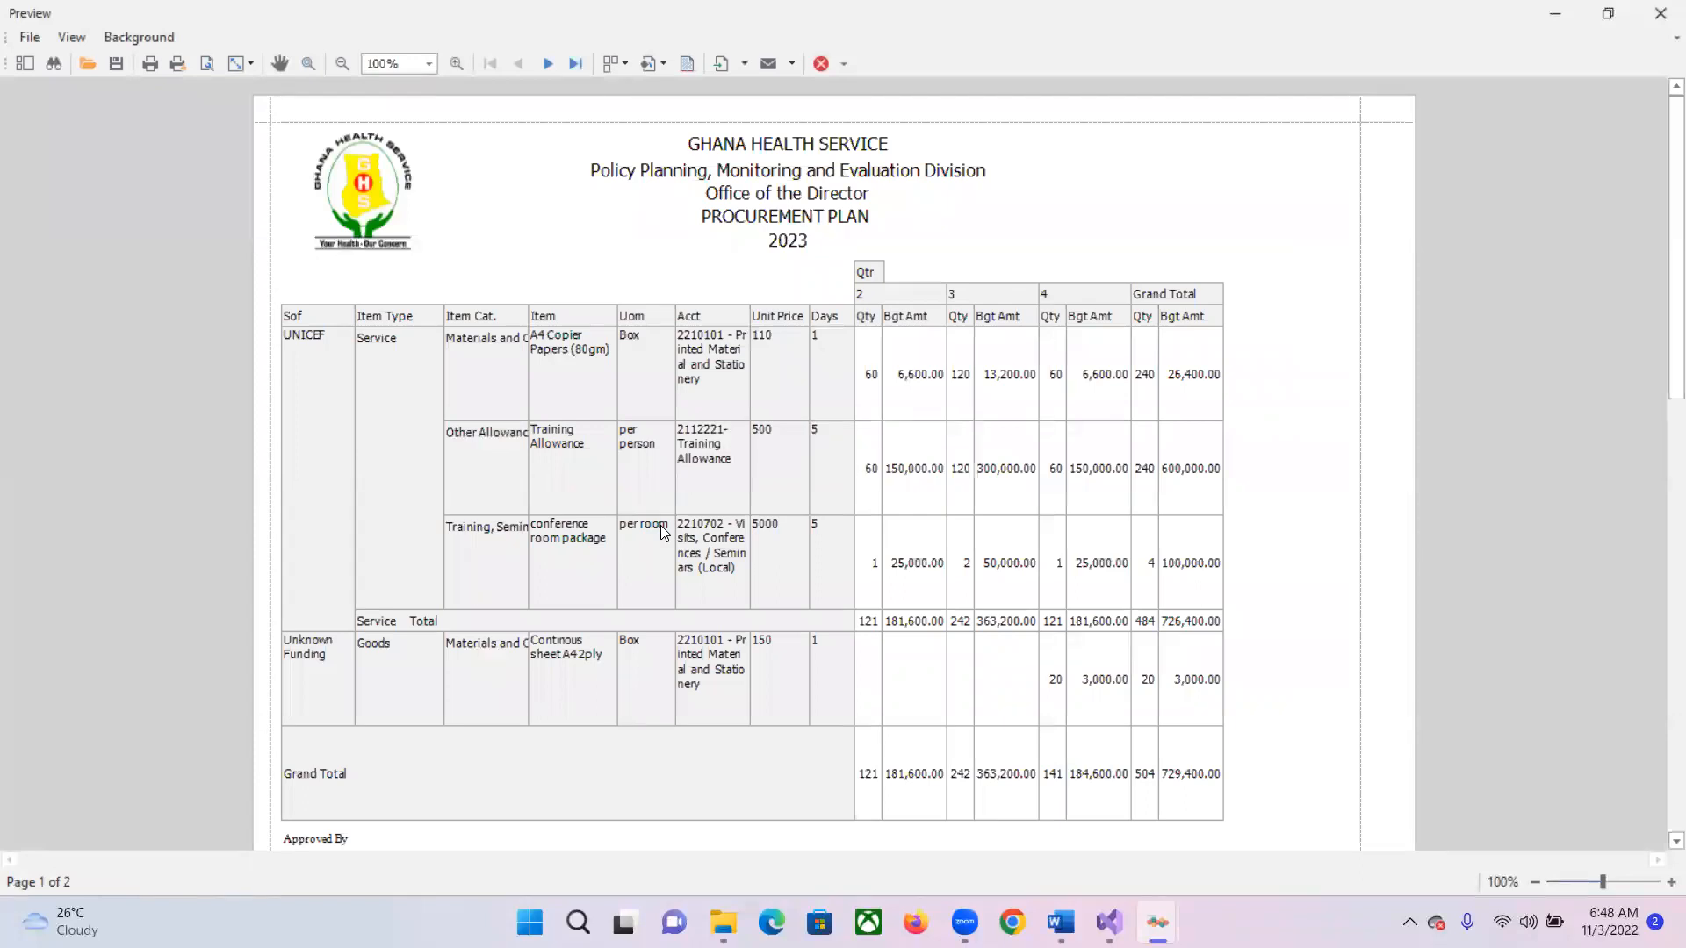
pyautogui.click(1659, 11)
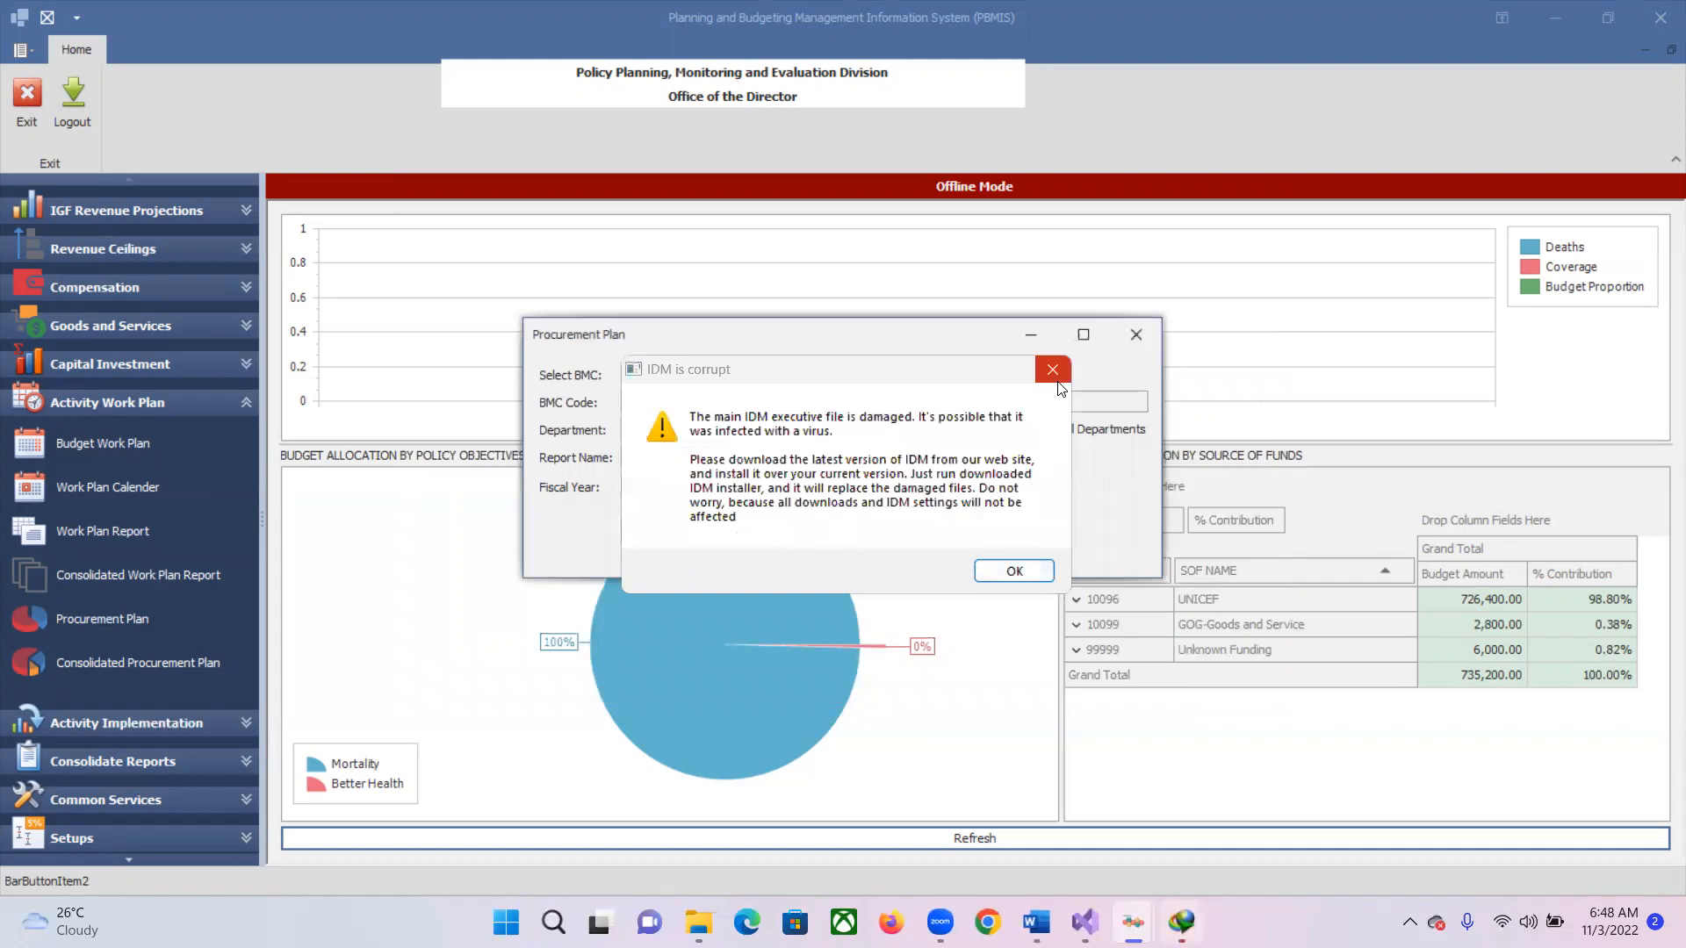
# Move the IDM error message out of the way and close the procurement plan dialog, collapsing the Activity Work Plan group
pyautogui.moveTo(1005, 371); pyautogui.dragTo(1611, 946)
pyautogui.click(748, 530)
pyautogui.click(244, 402)
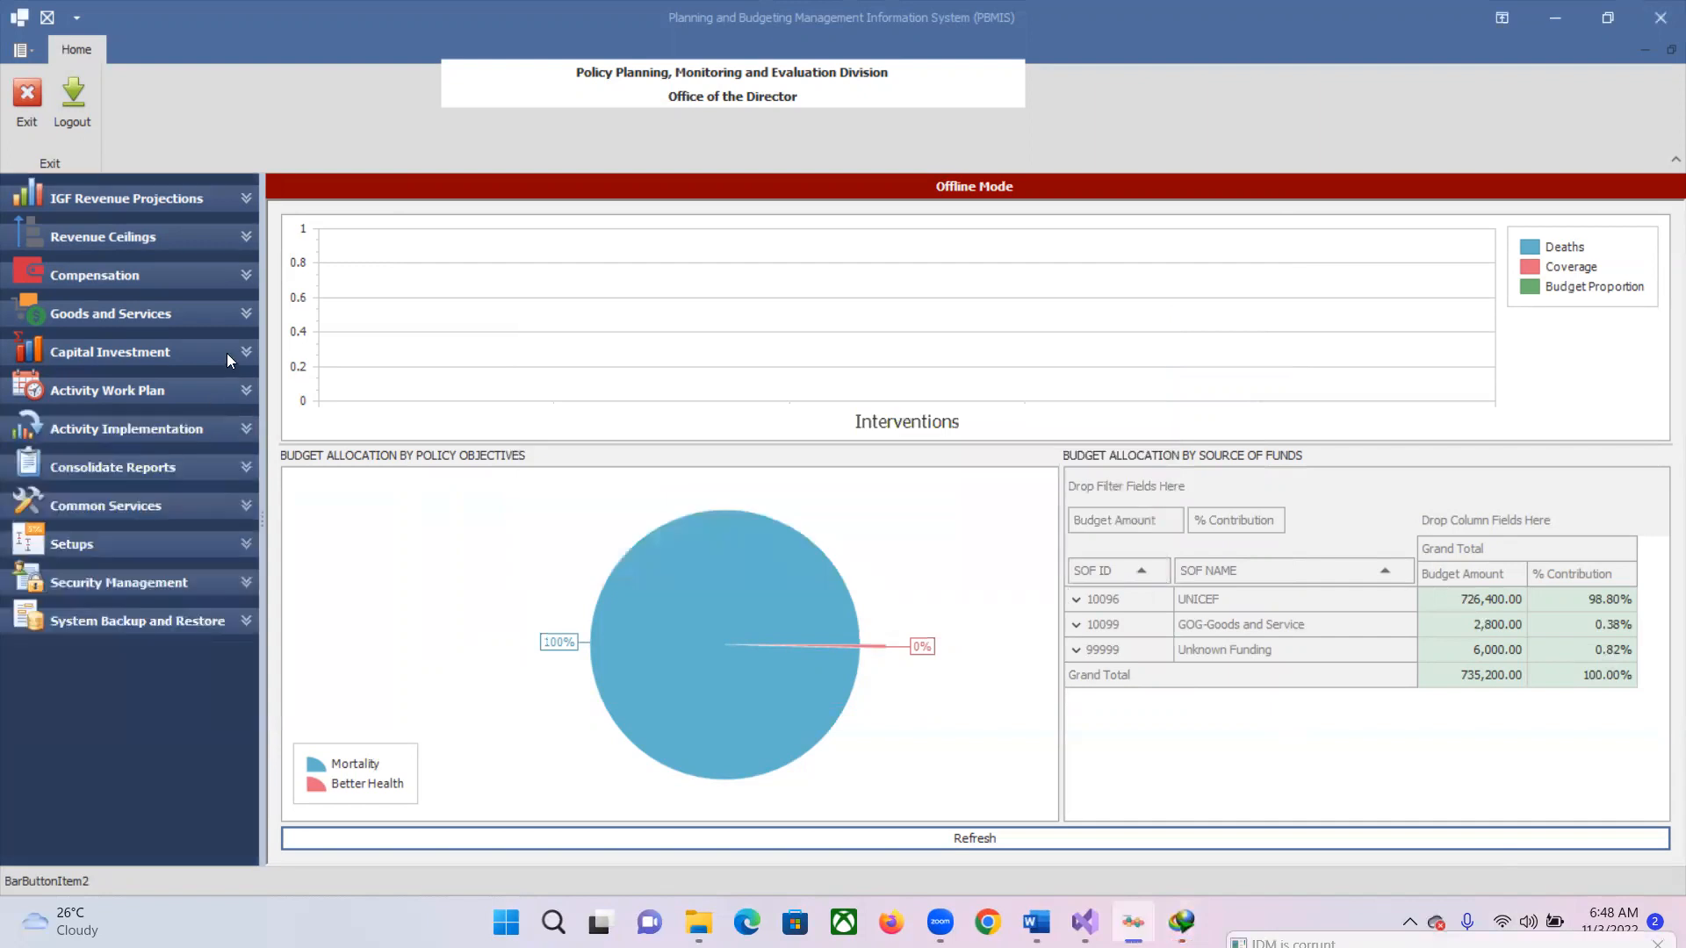
pyautogui.click(244, 317)
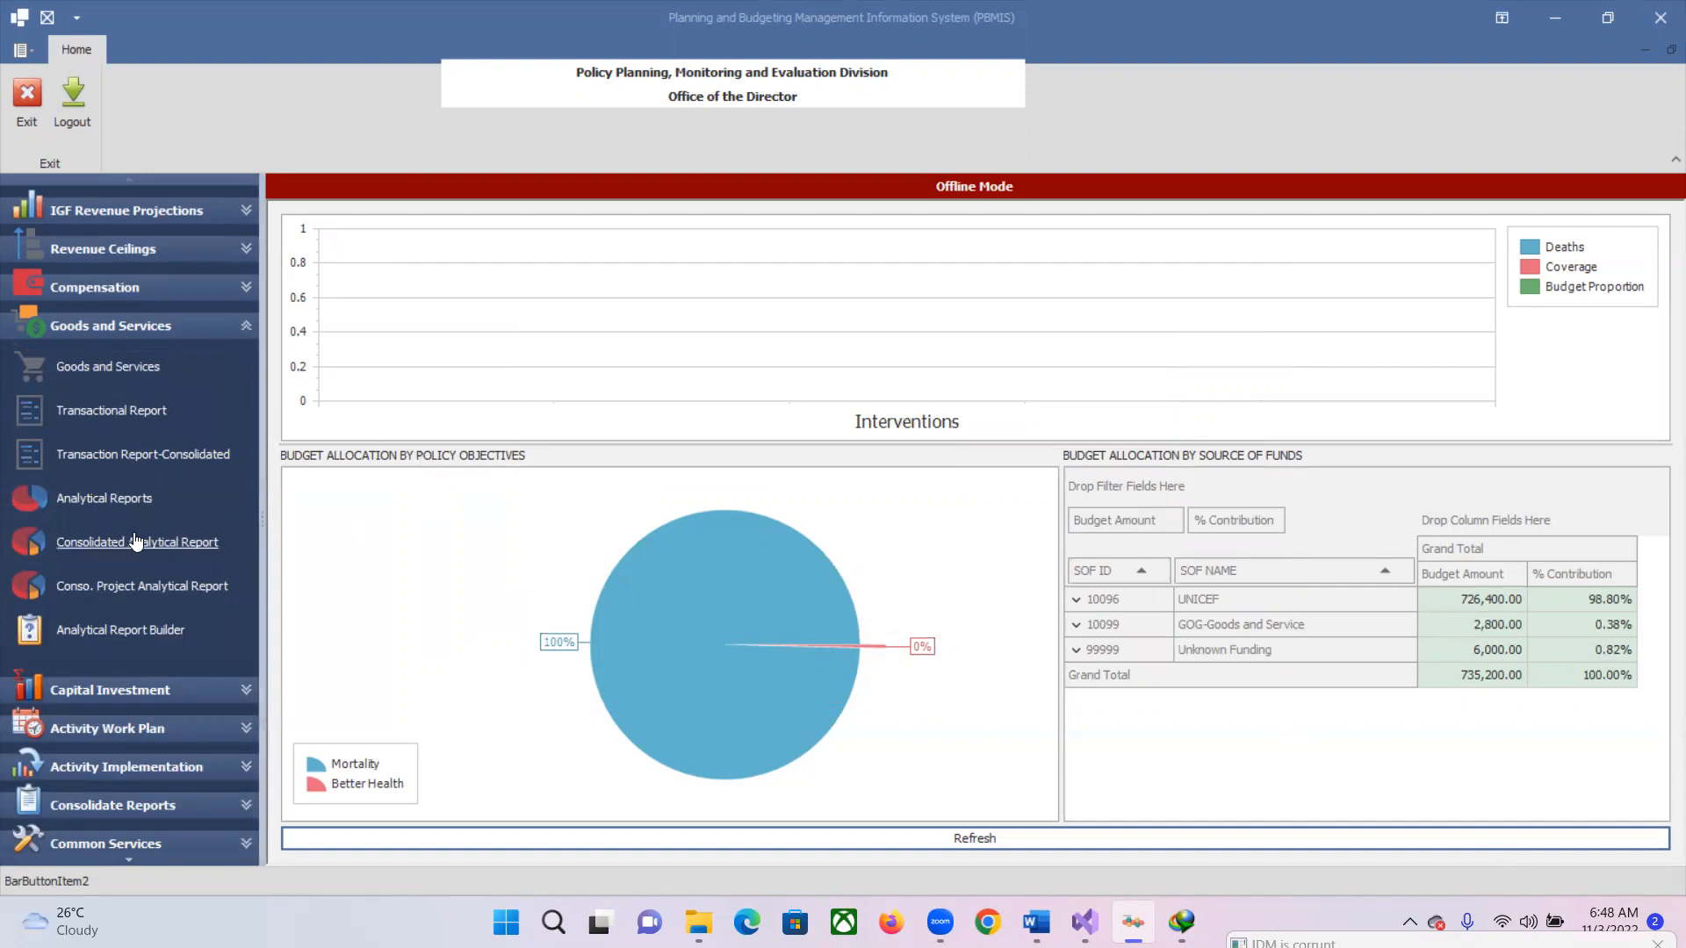
pyautogui.click(250, 324)
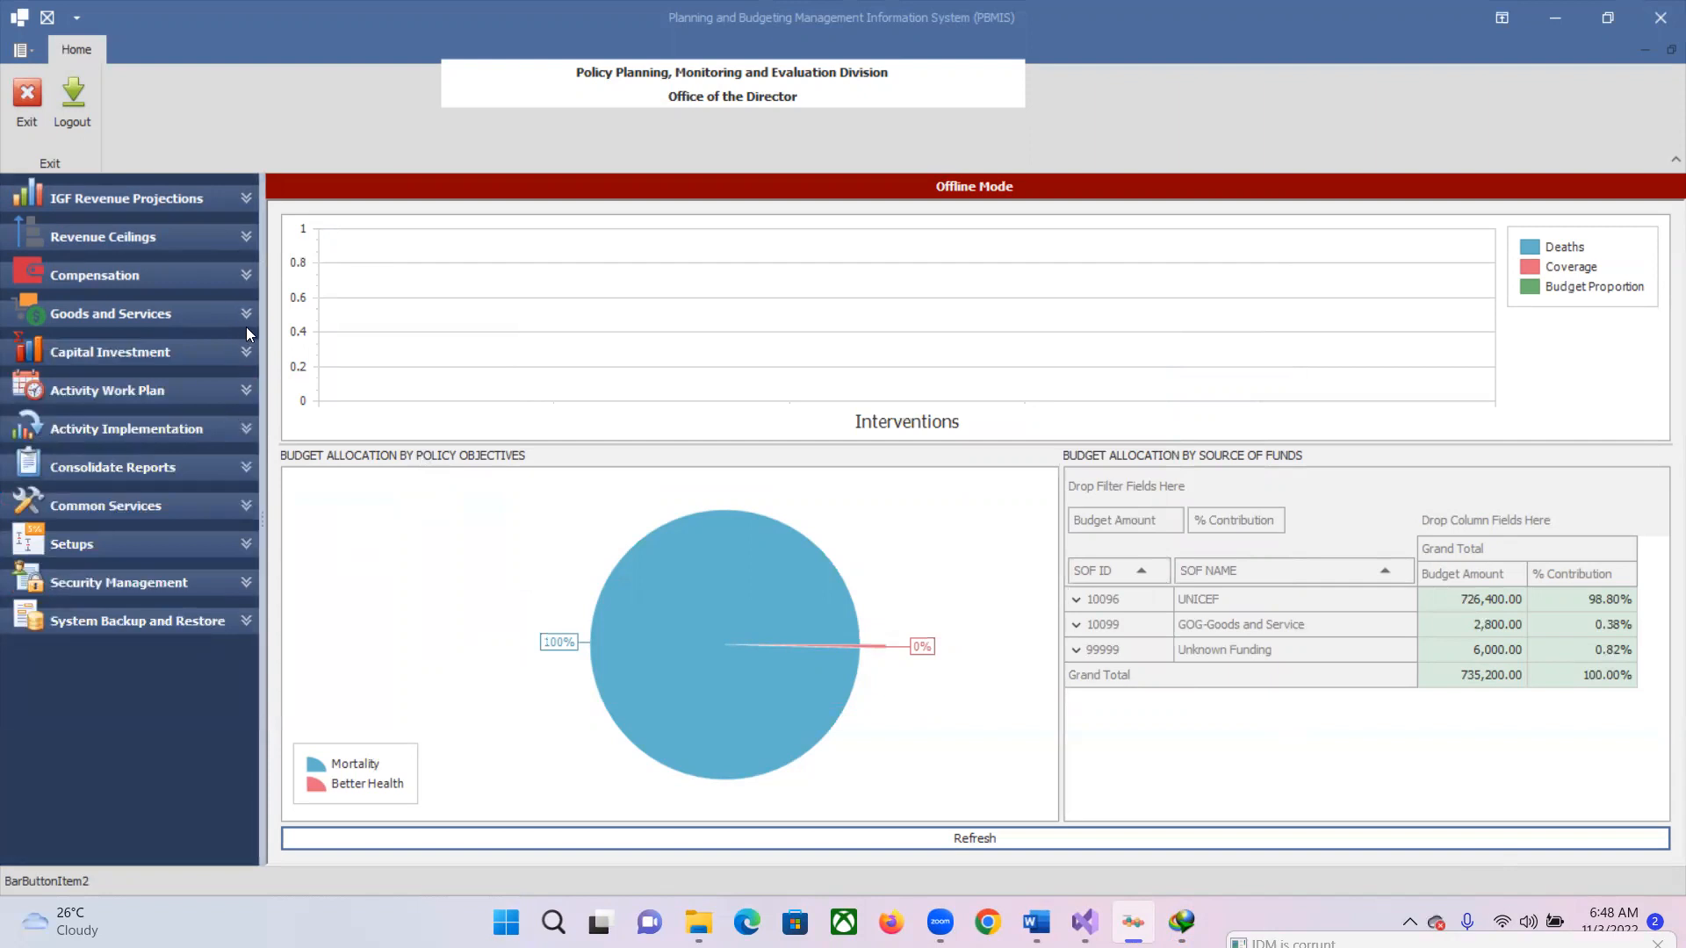
pyautogui.click(246, 323)
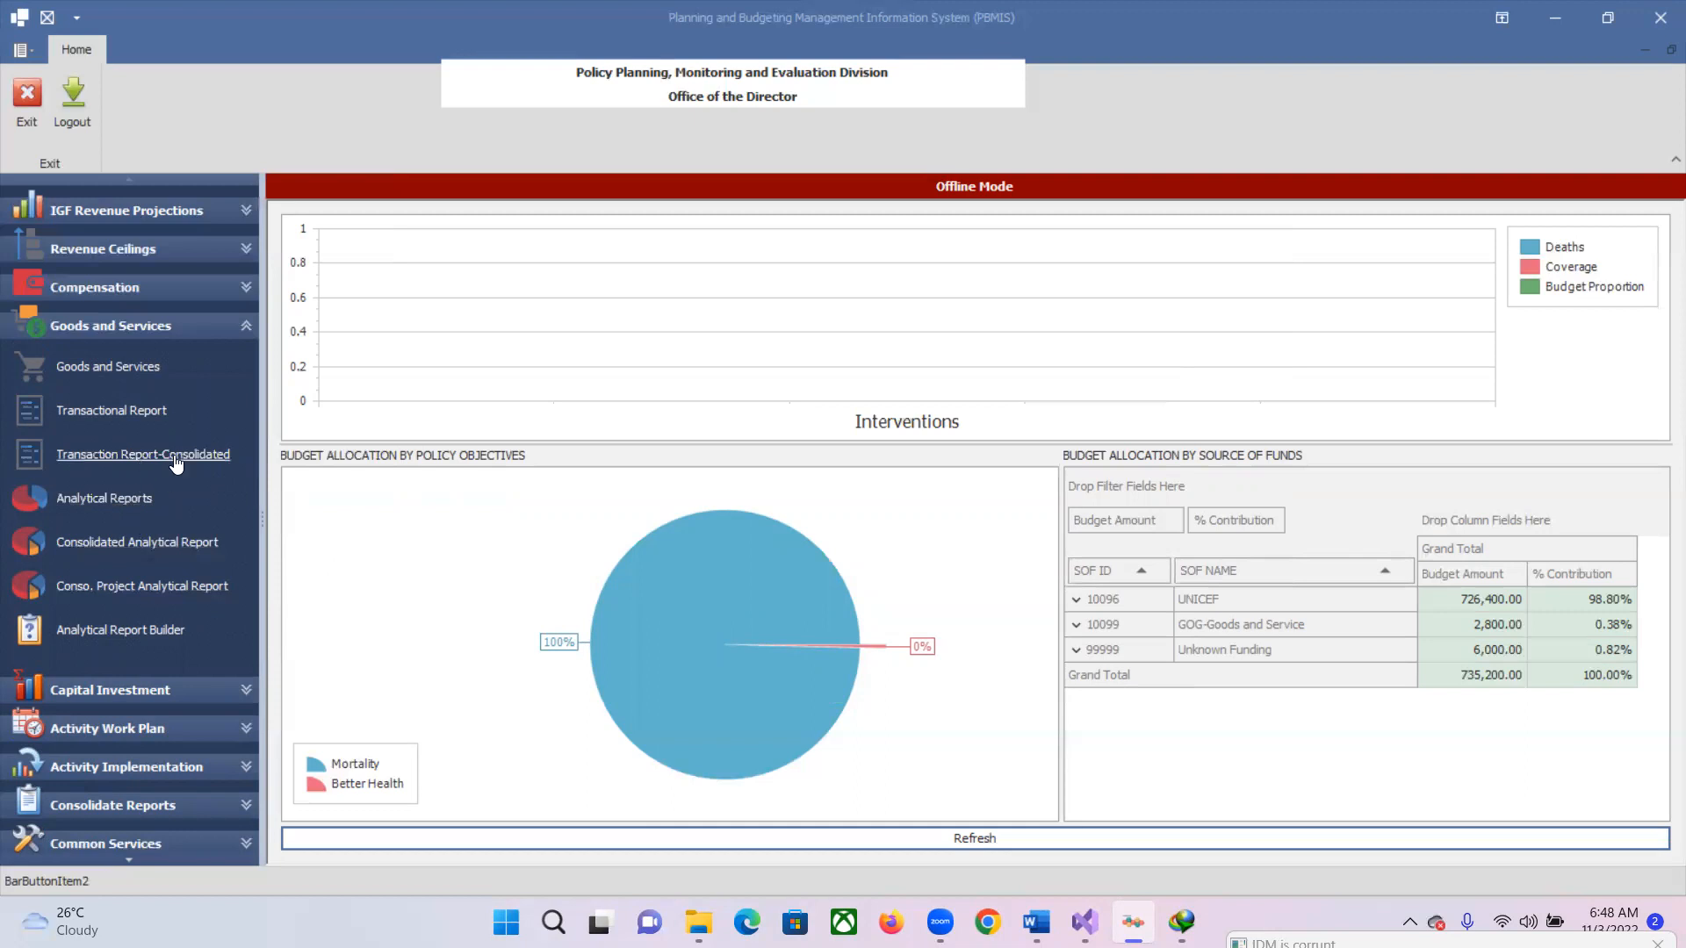
pyautogui.click(246, 326)
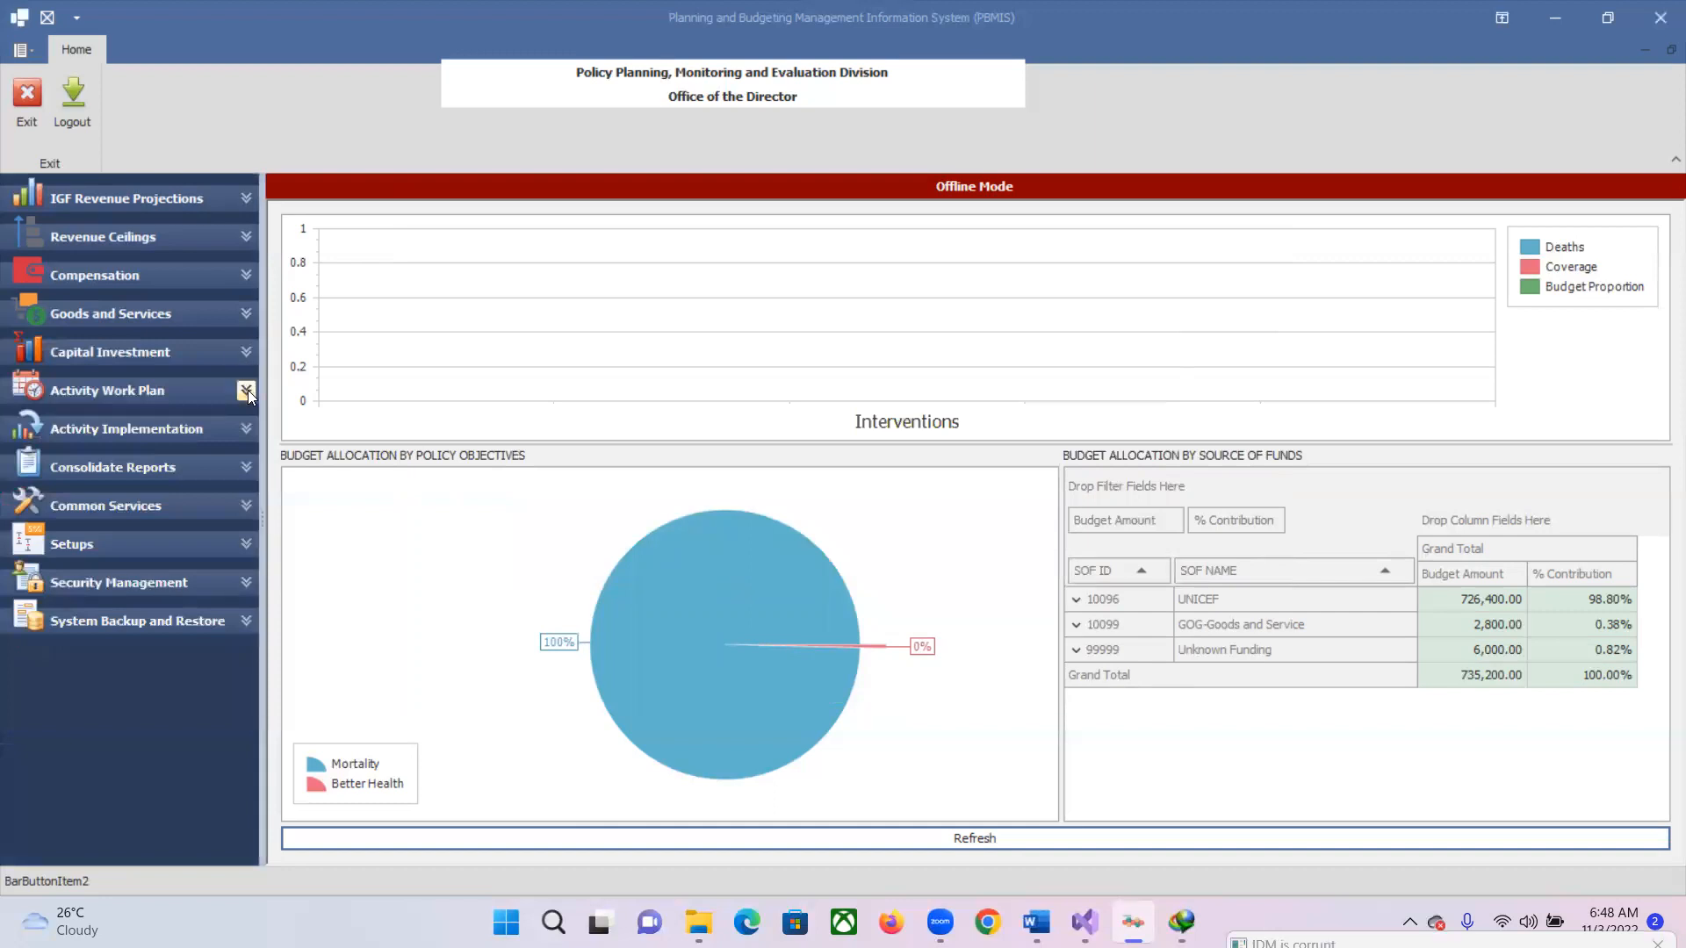
pyautogui.click(248, 390)
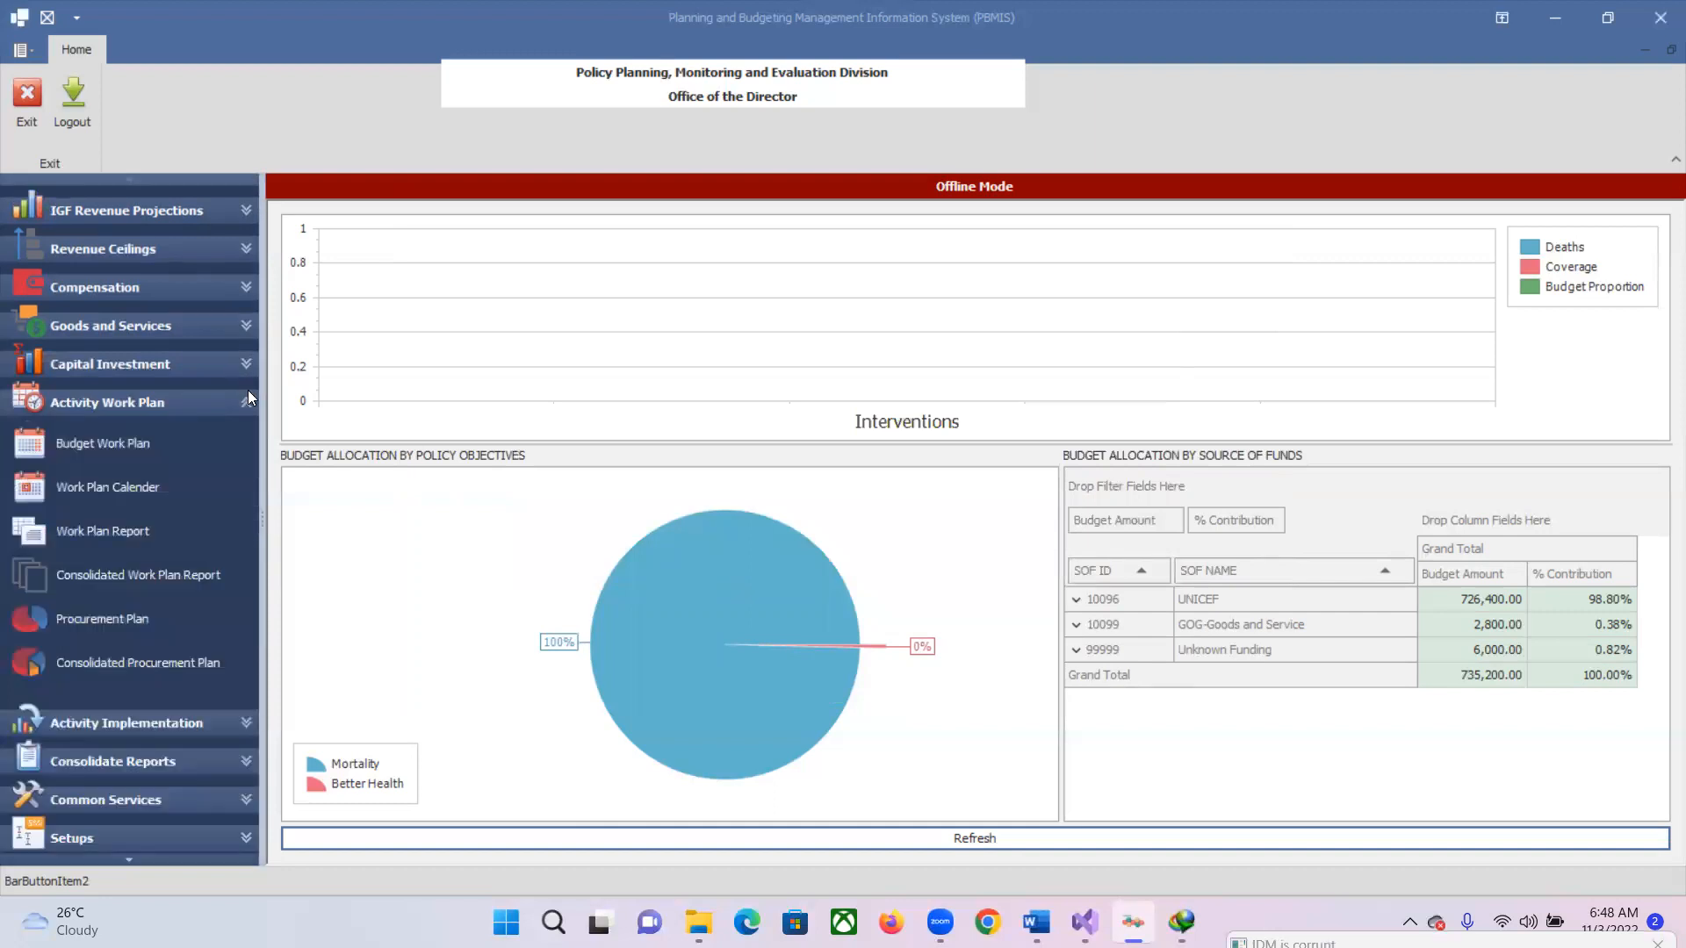
pyautogui.click(247, 401)
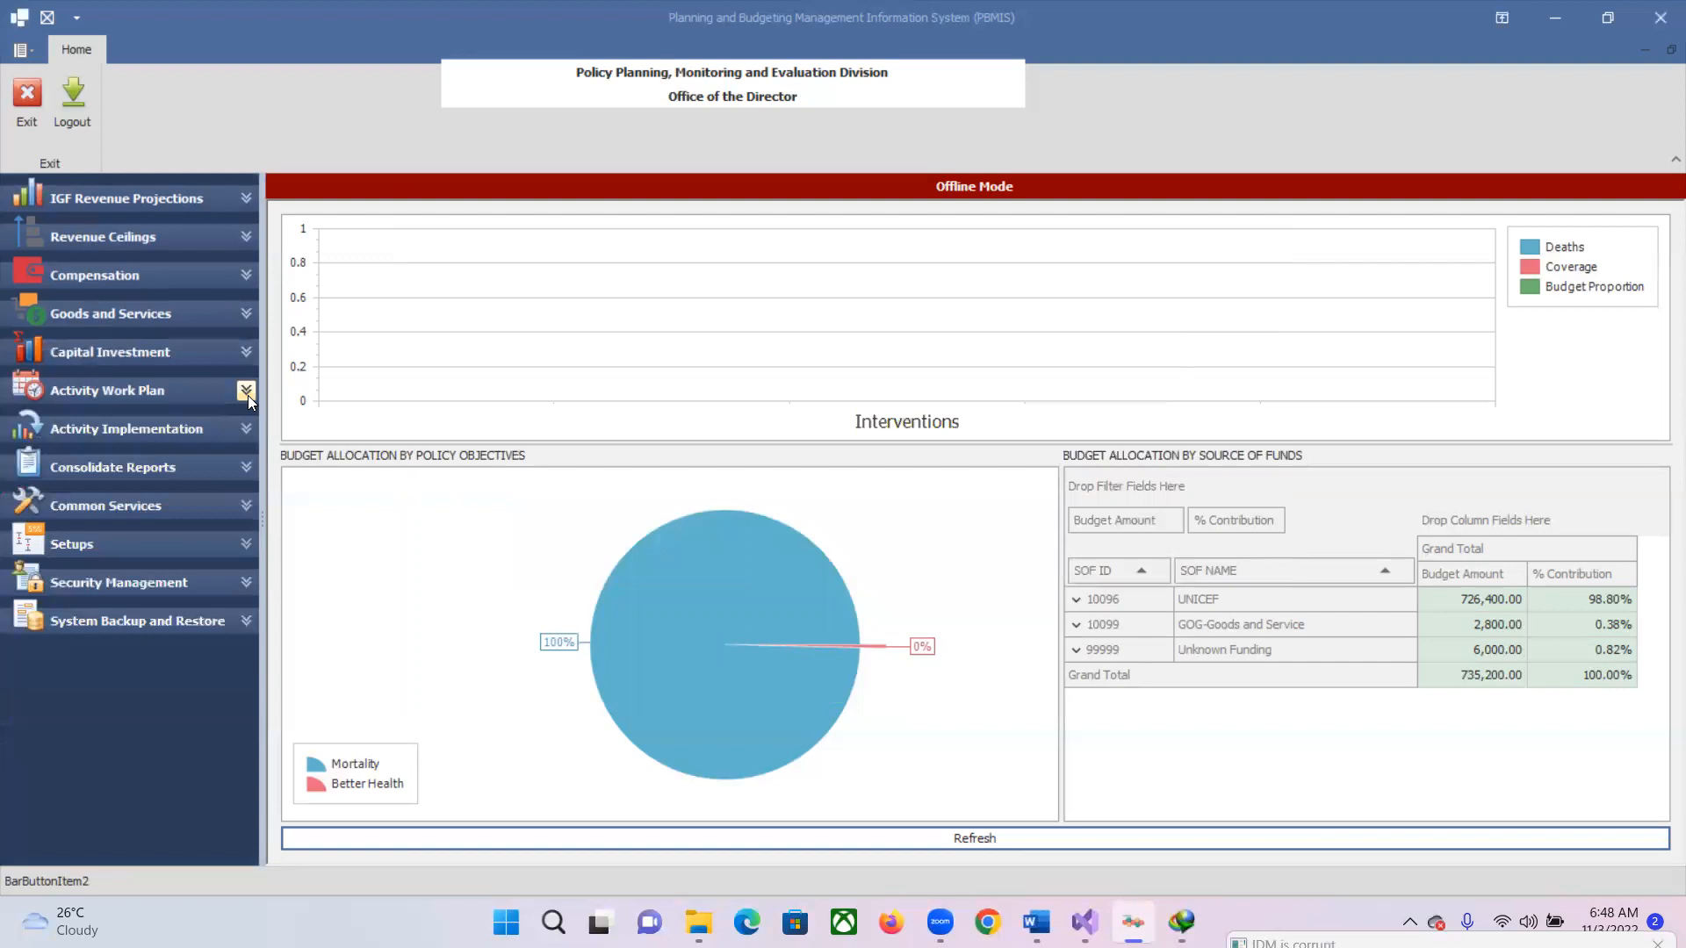